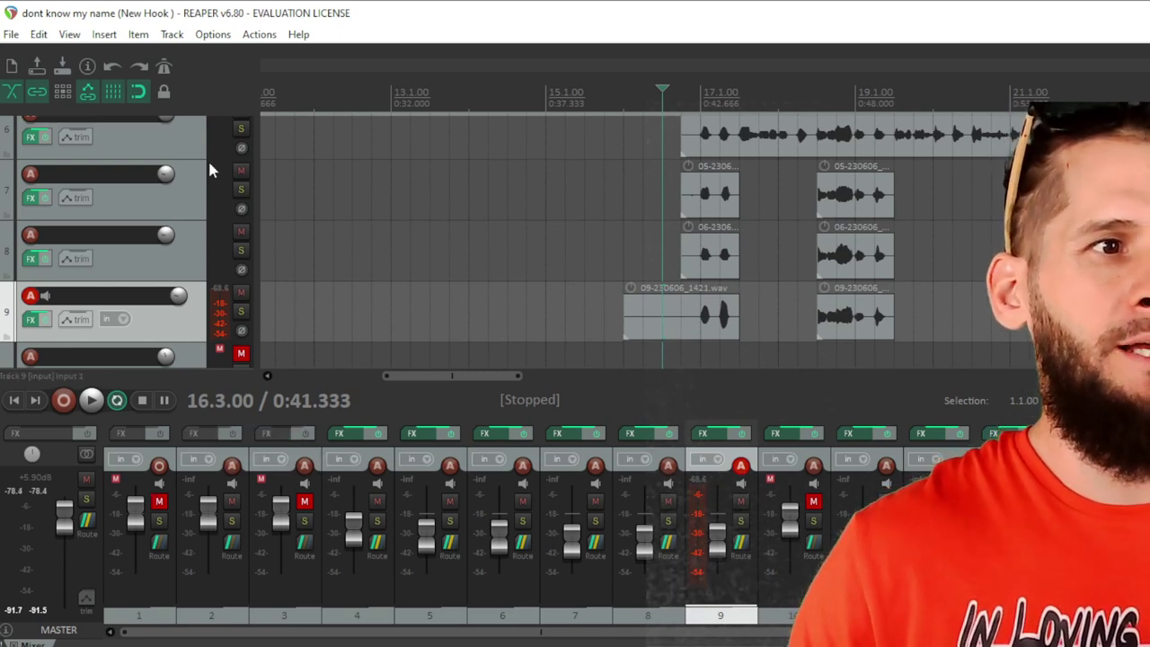
# Step: Look over the tracks and recorded takes of the current song project along the timeline
pyautogui.press('=')
pyautogui.press('-')
pyautogui.press('-')
pyautogui.press('-')
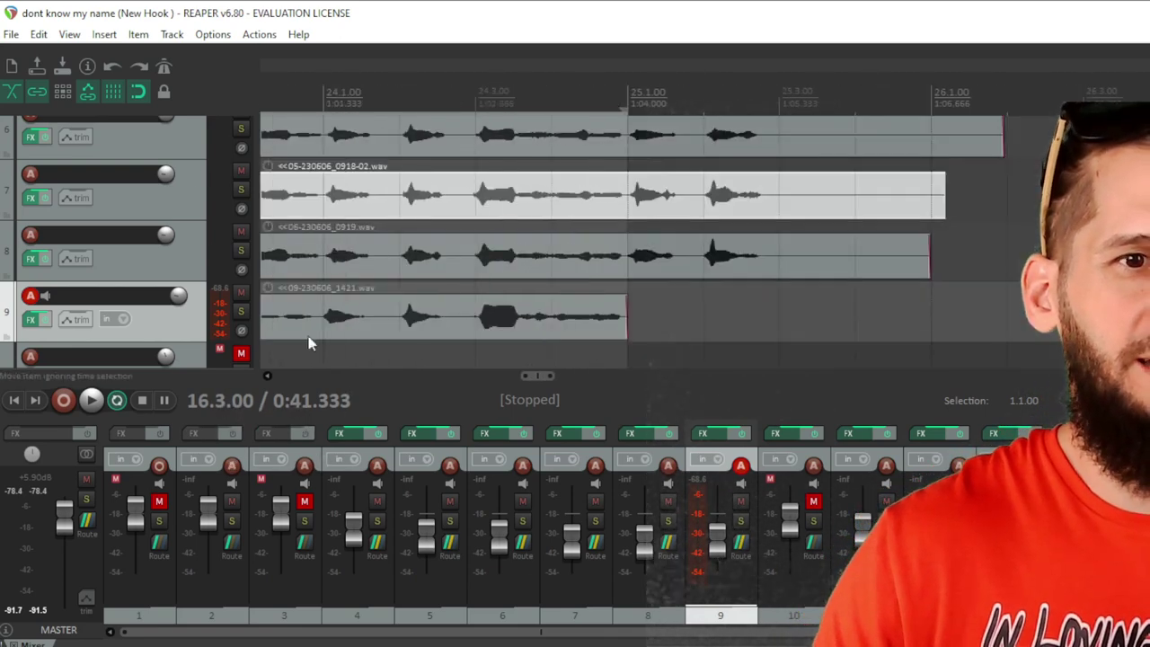
pyautogui.press('=')
pyautogui.press('=')
pyautogui.press('=')
pyautogui.press('=')
pyautogui.scroll(5, 106, 314)
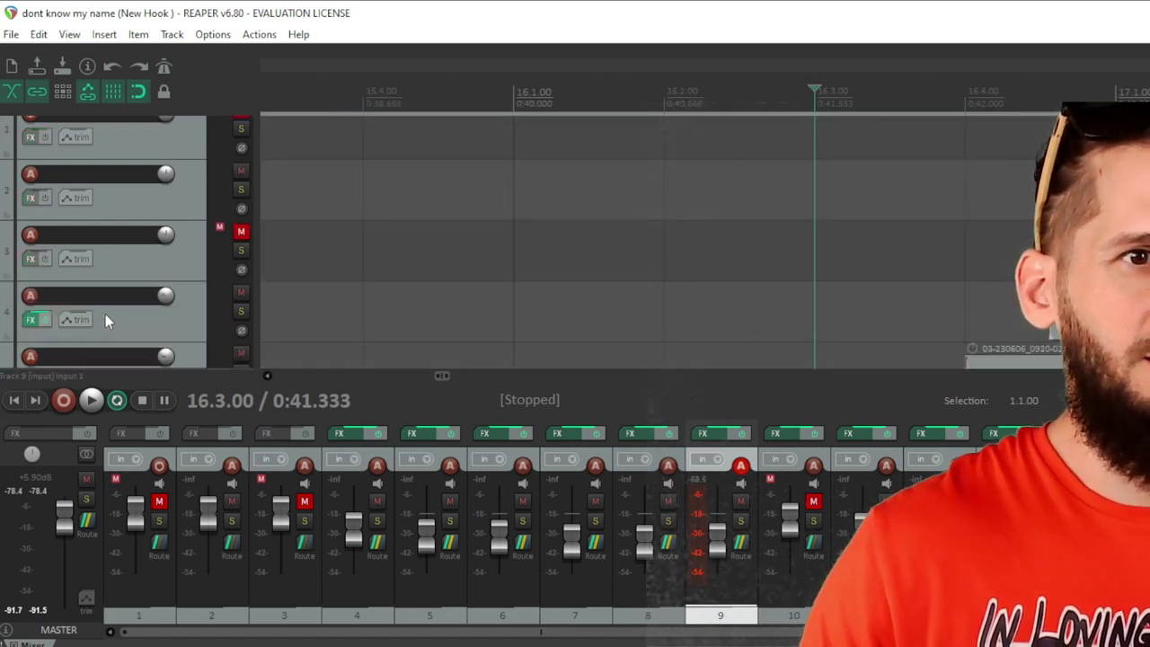
pyautogui.scroll(-3, 105, 302)
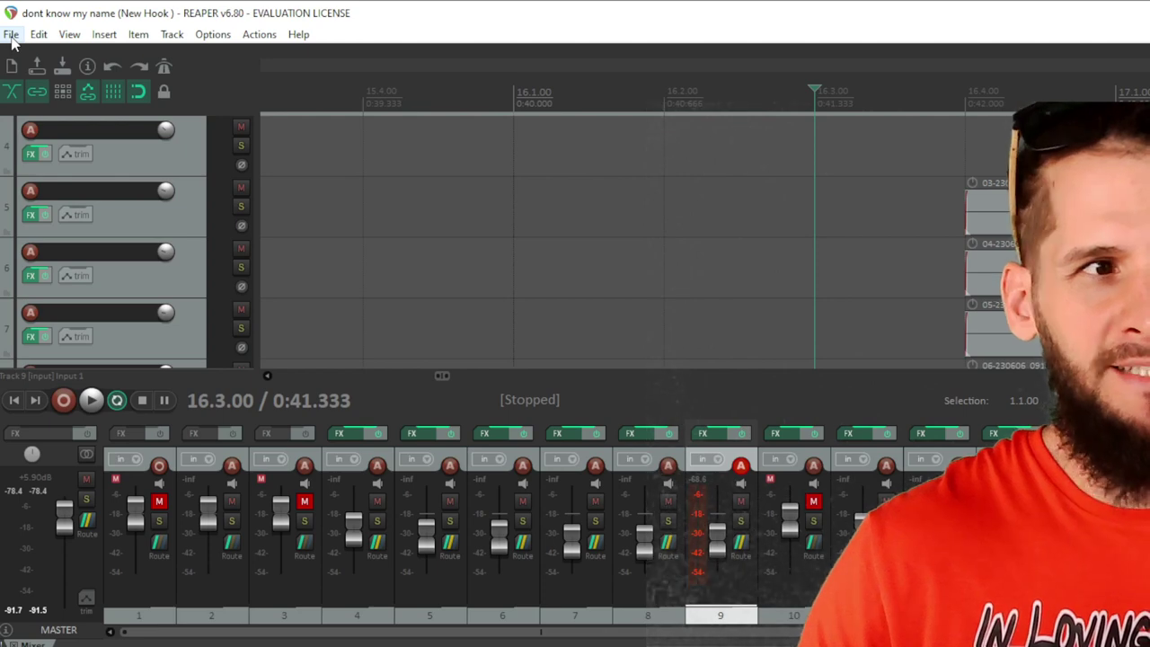
pyautogui.click(11, 36)
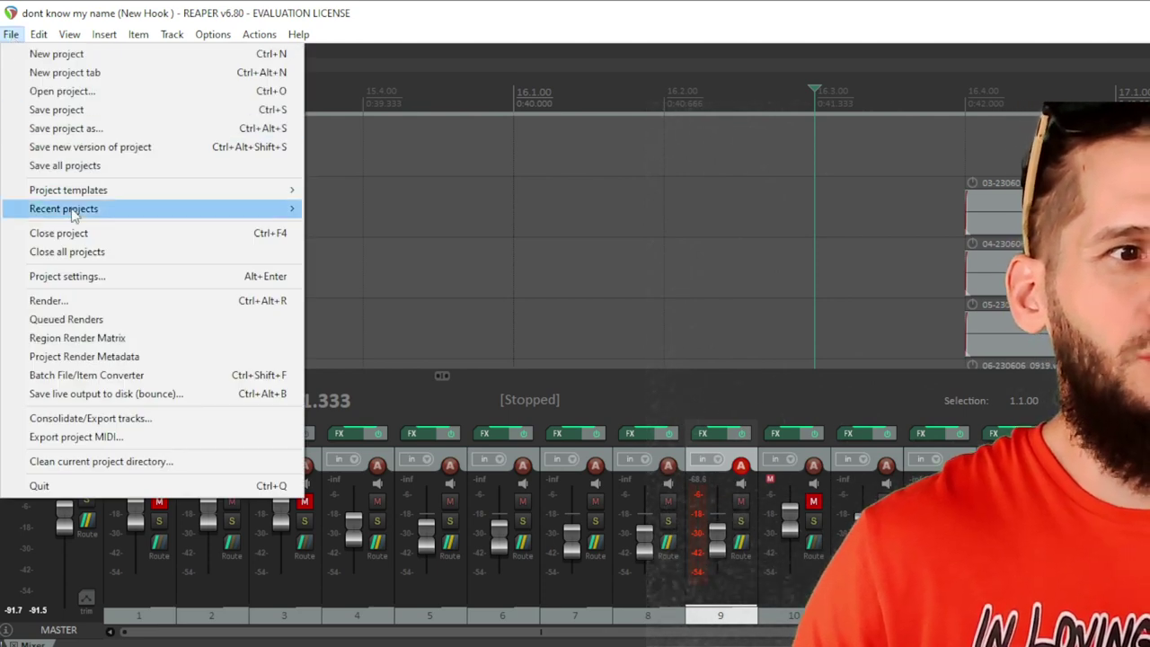
pyautogui.moveTo(184, 194)
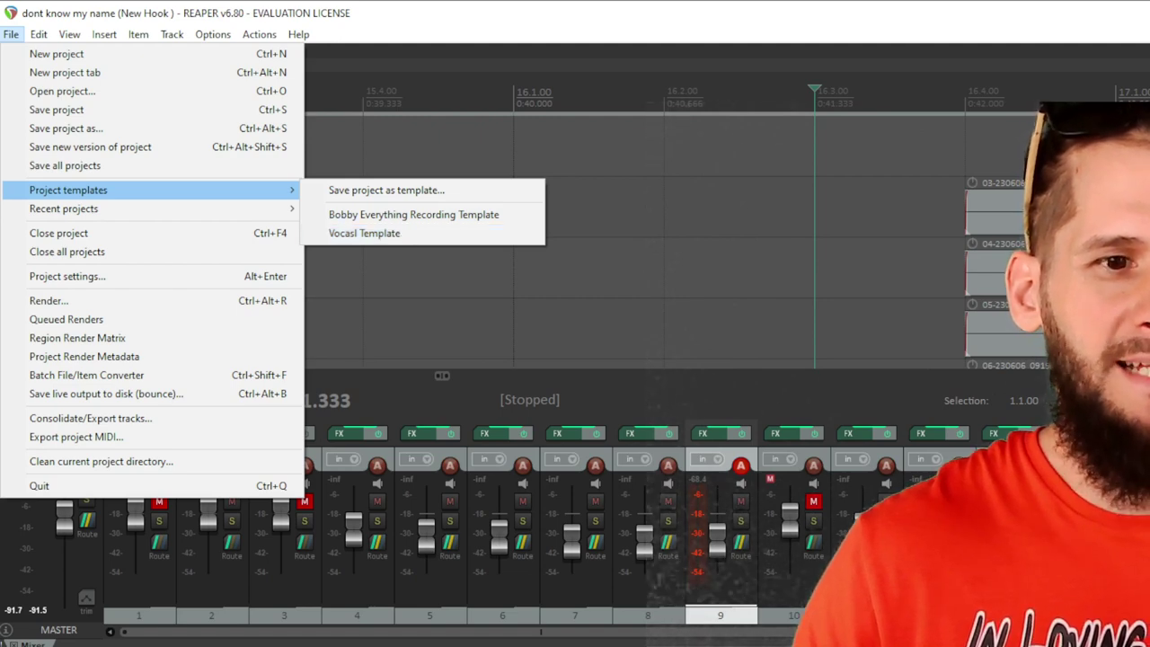
pyautogui.click(674, 640)
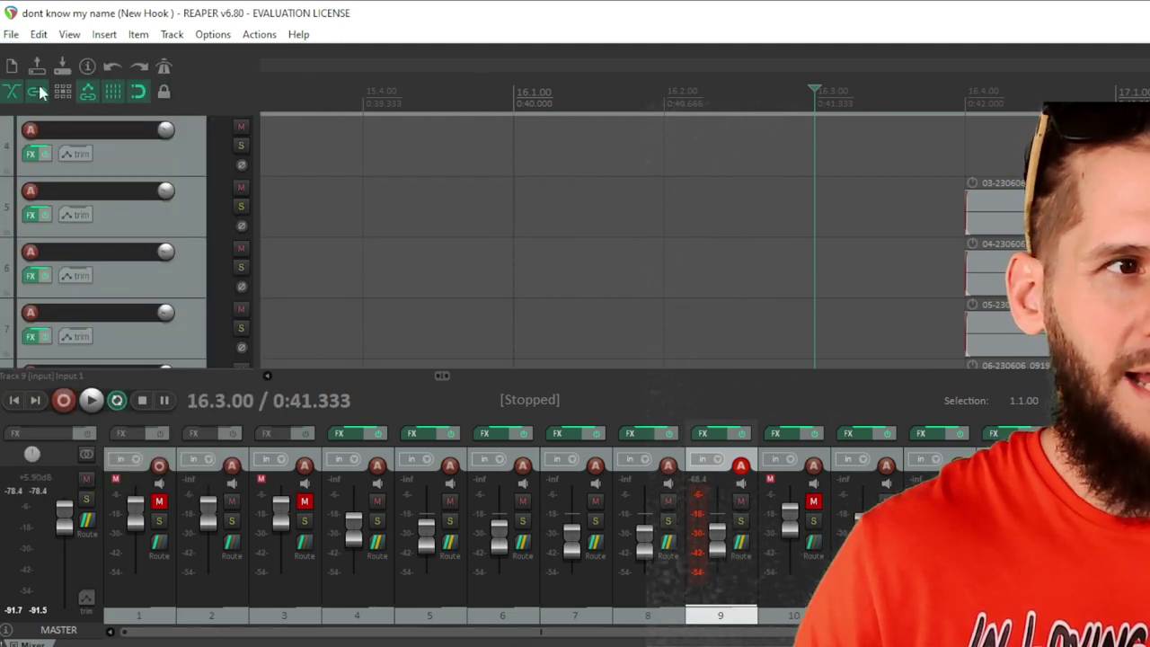
# Step: Create a new project from the Vocasl Template project template
pyautogui.click(11, 34)
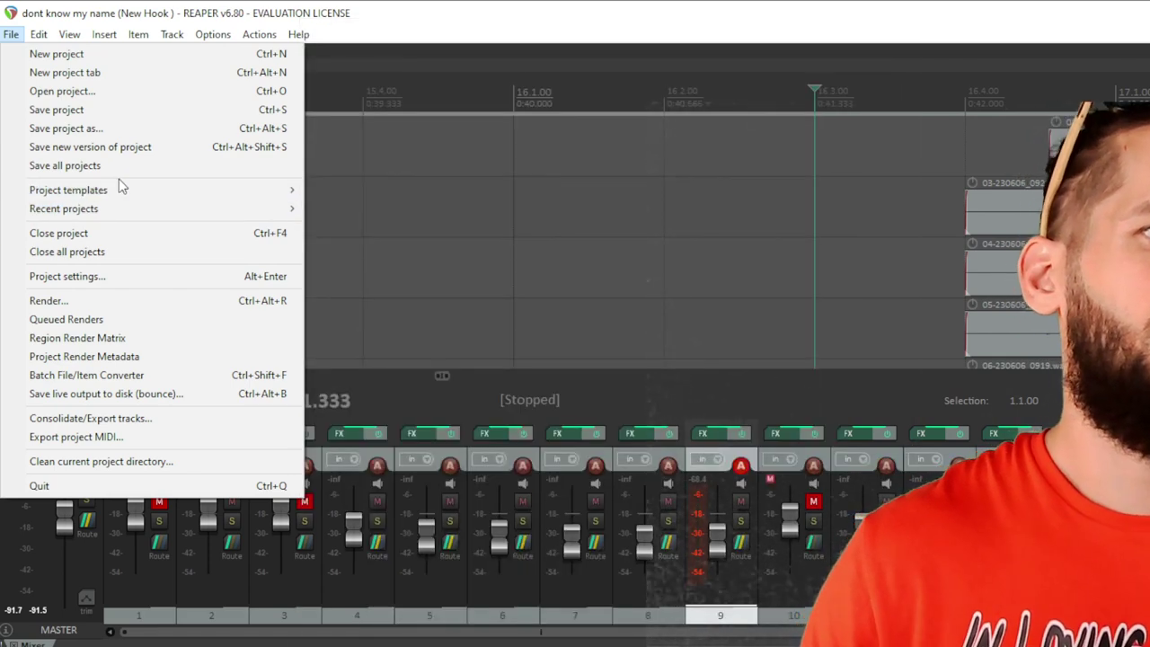
pyautogui.moveTo(129, 190)
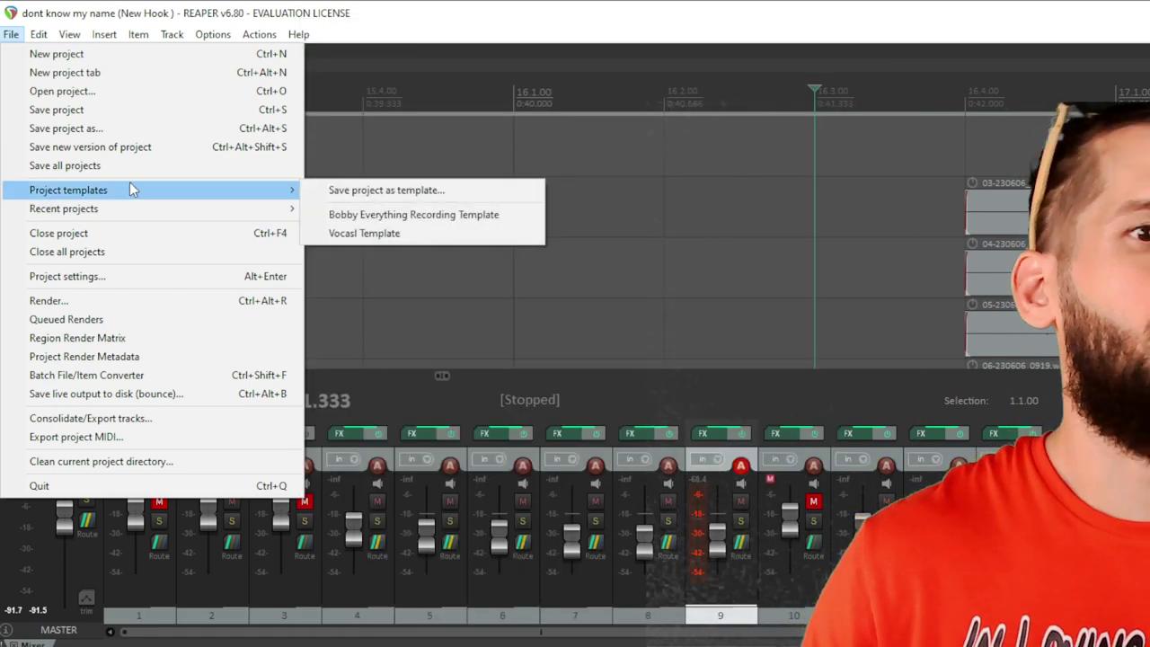
pyautogui.click(441, 236)
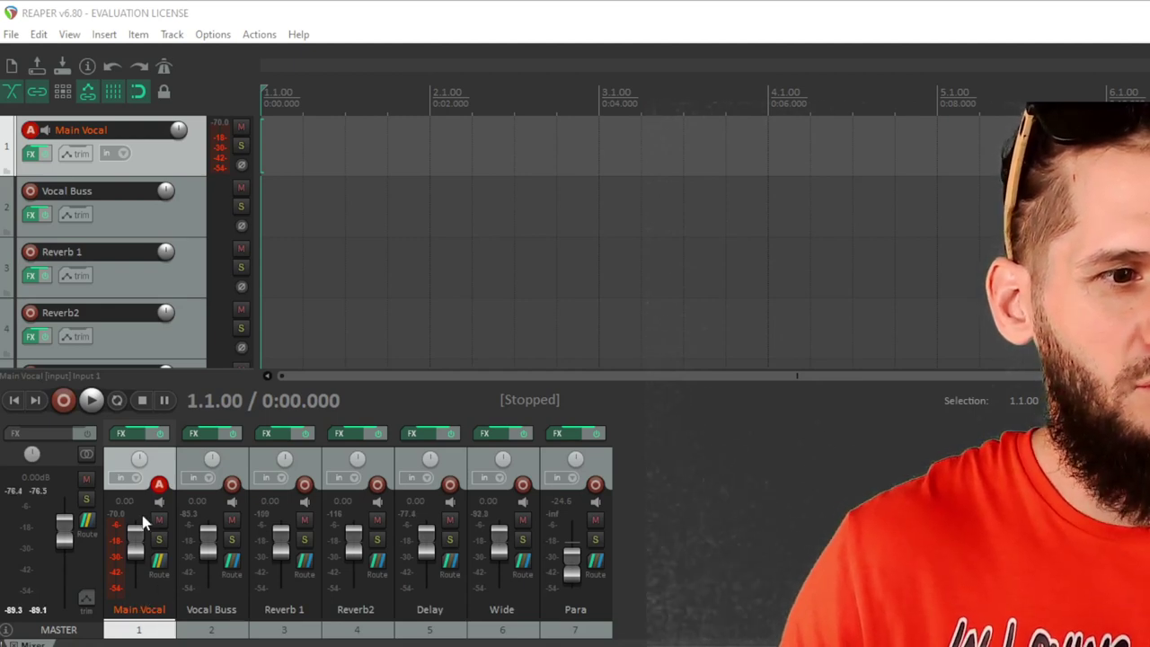
# Step: Enlarge the mixer to show the inserts and sends, and examine the Main Vocal track's list of sends
pyautogui.moveTo(166, 382); pyautogui.dragTo(181, 198)
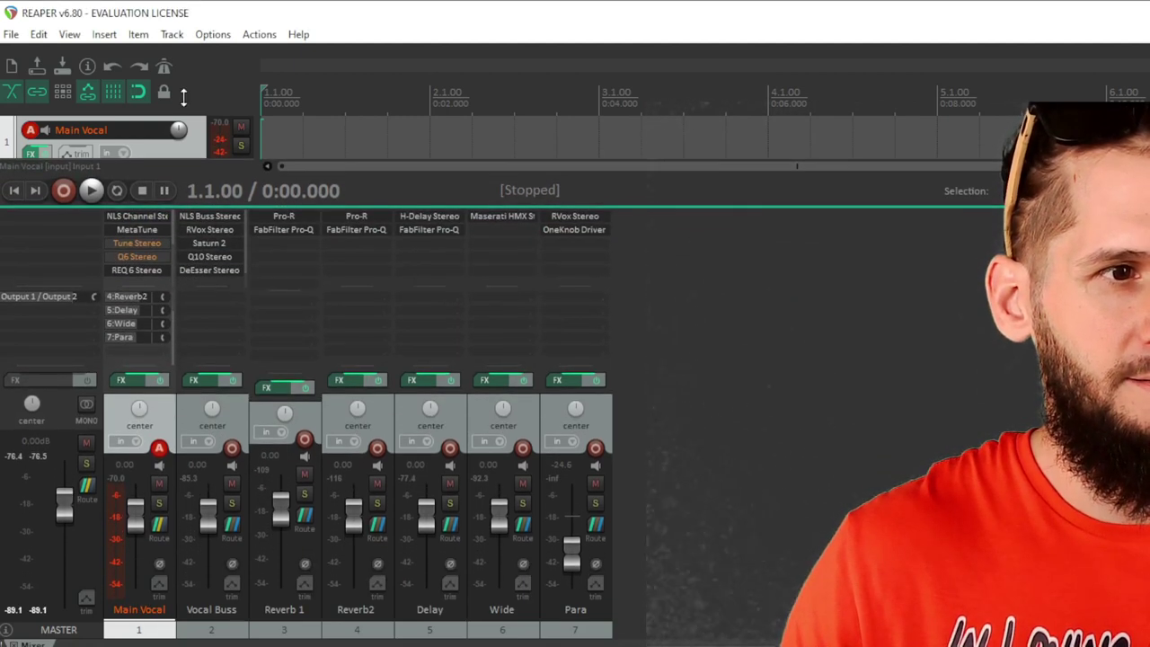
pyautogui.scroll(-5, 141, 238)
pyautogui.scroll(5, 139, 246)
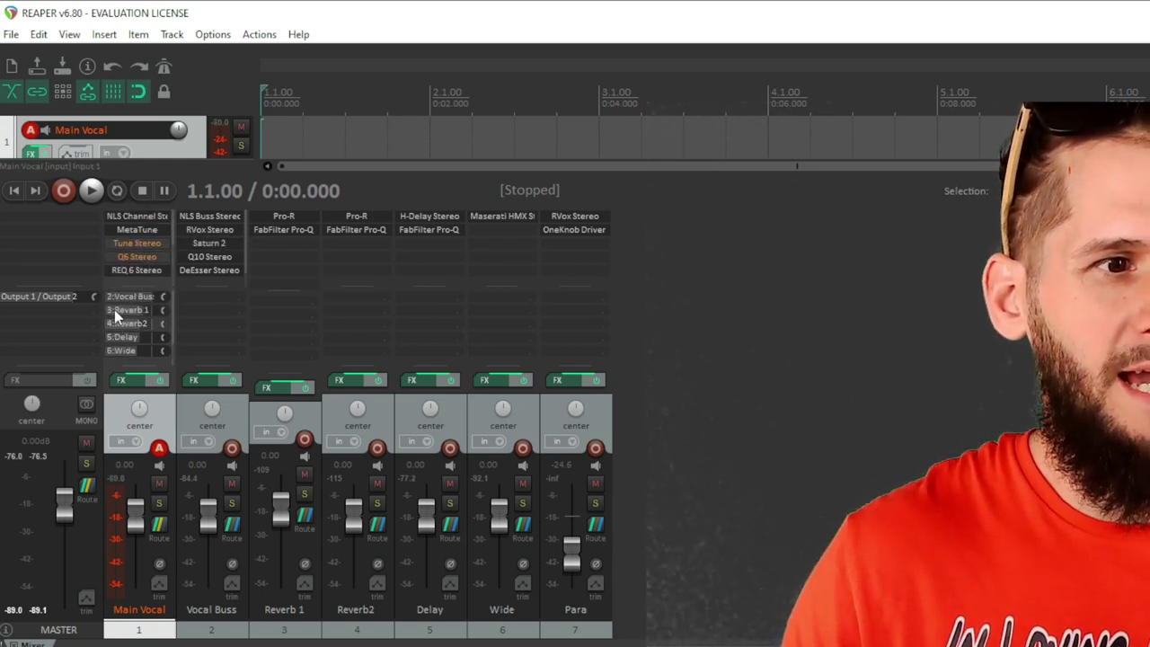
pyautogui.scroll(2, 121, 310)
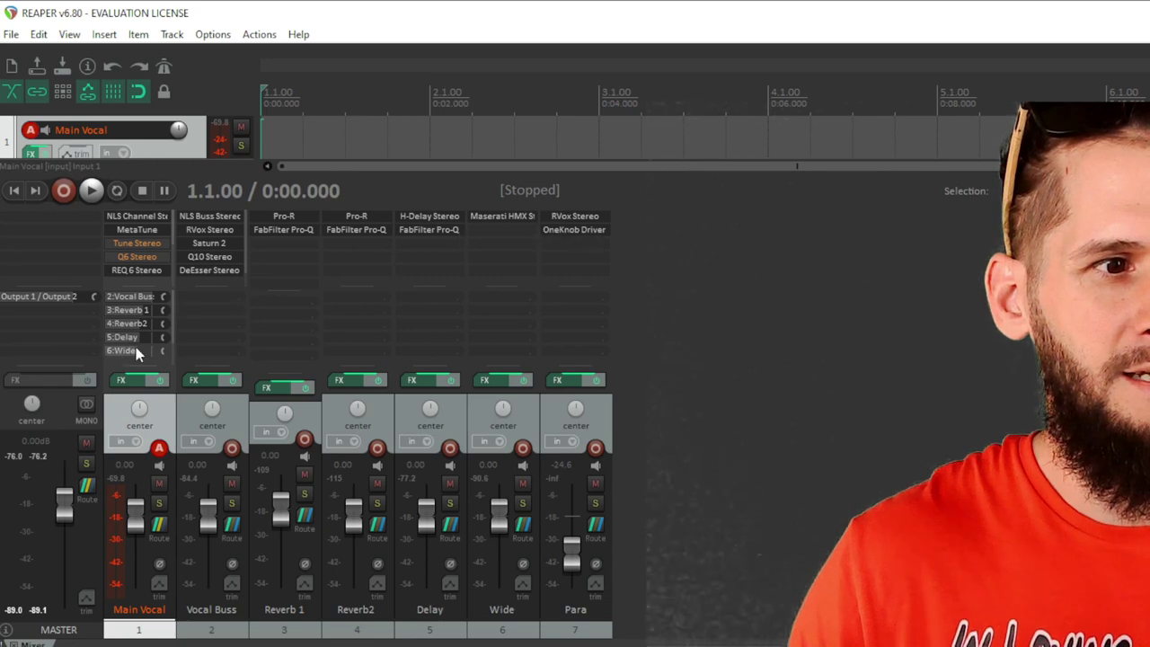
pyautogui.scroll(-1, 136, 347)
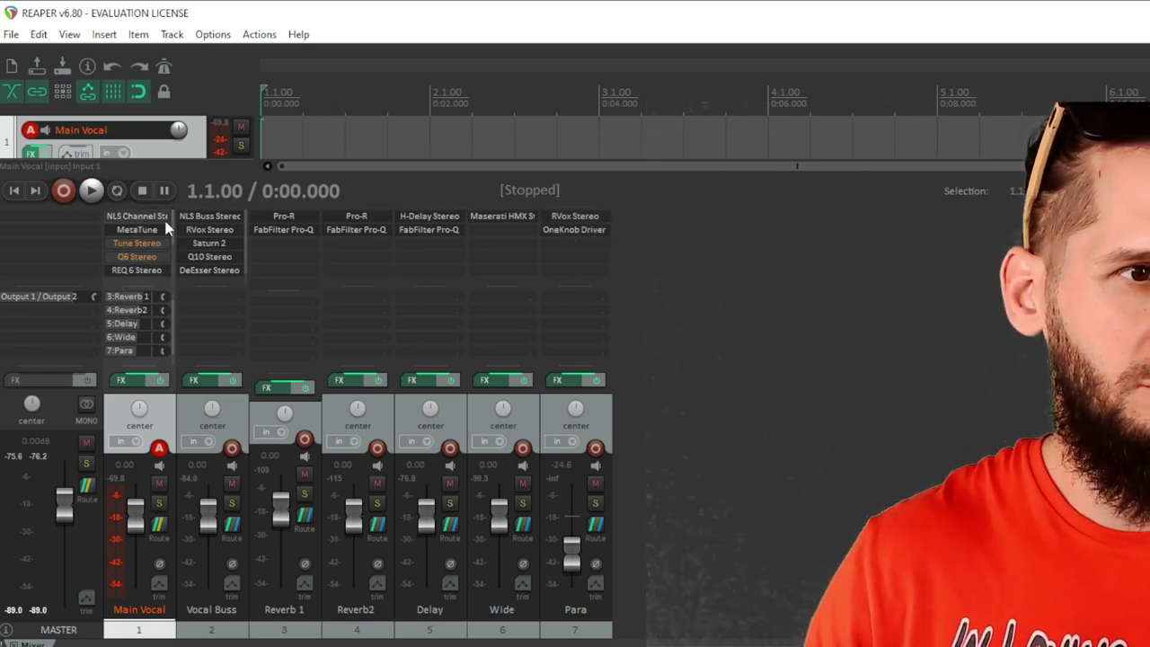
# Step: Open the Main Vocal track's FX chain and show the NLS Channel Stereo settings, keeping the mixer visible beside the window
pyautogui.click(135, 380)
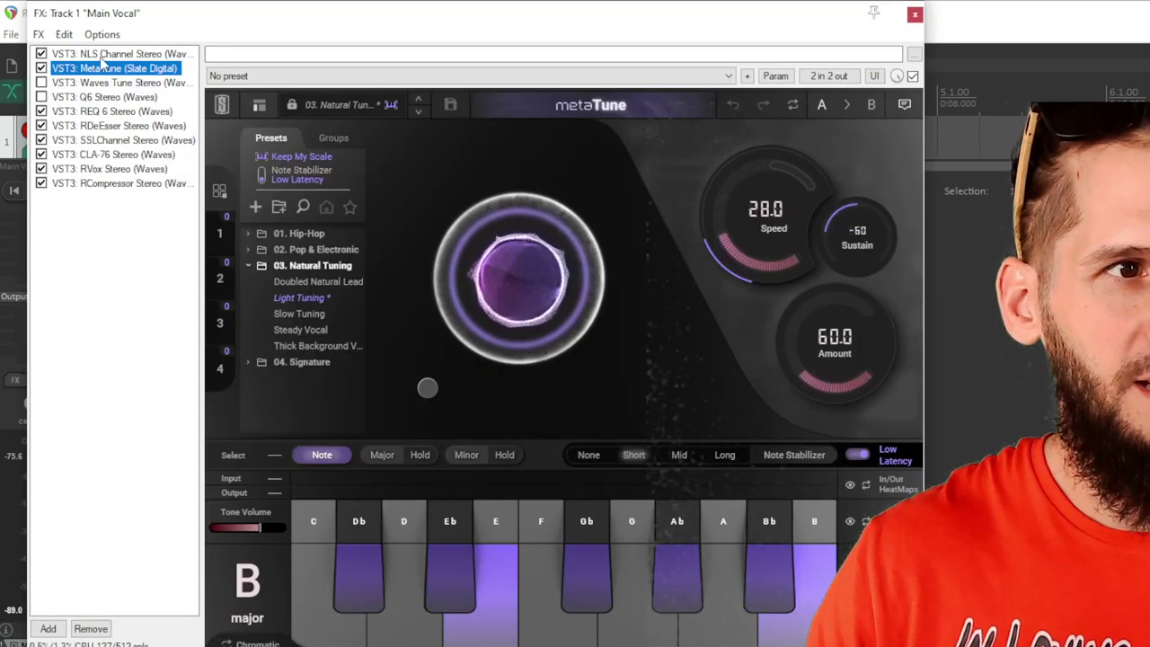
pyautogui.click(98, 56)
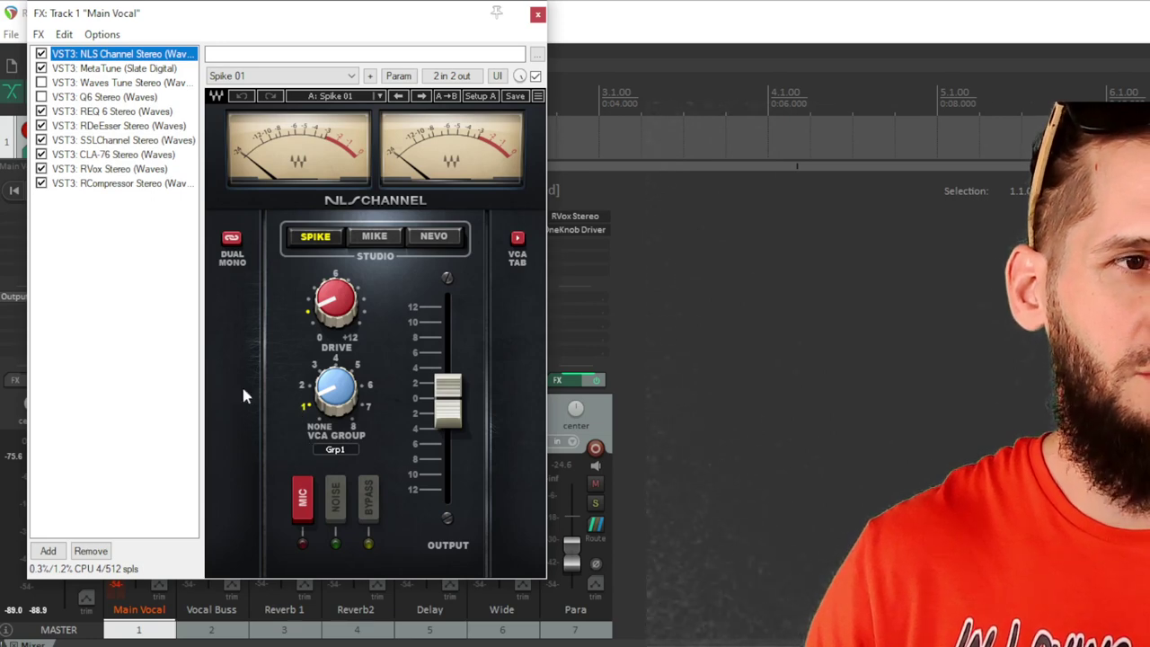
pyautogui.moveTo(288, 28); pyautogui.dragTo(920, 90)
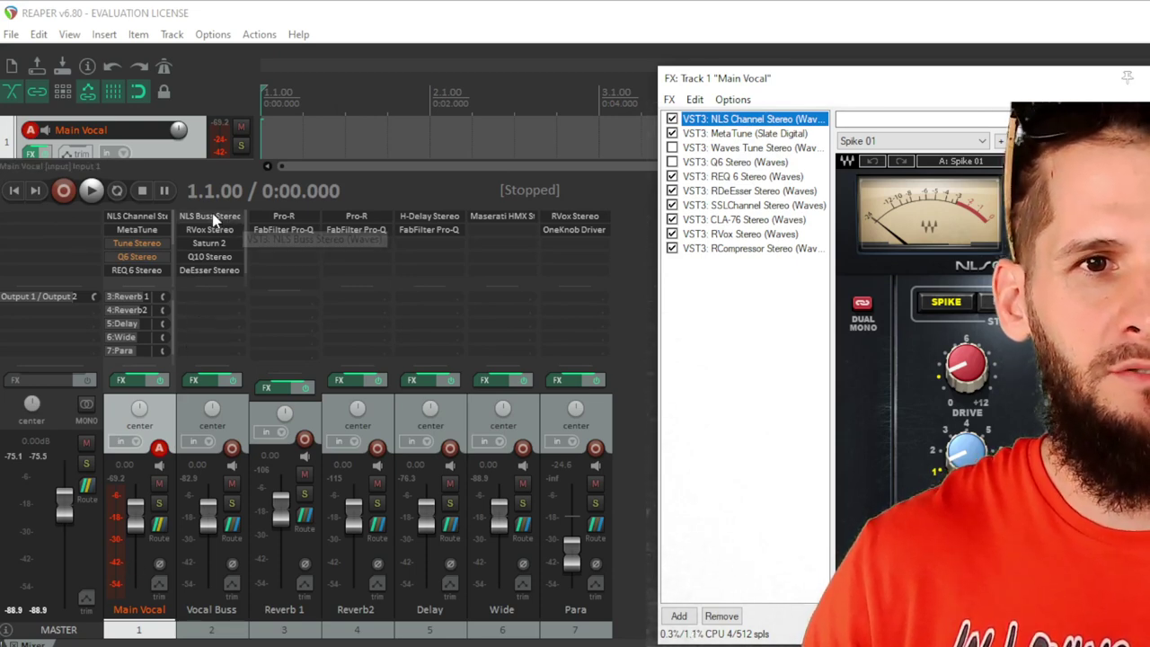
# Step: Examine the MetaTune, Waves Tune Stereo and Q6 Stereo plugins in the Main Vocal FX chain
pyautogui.click(766, 137)
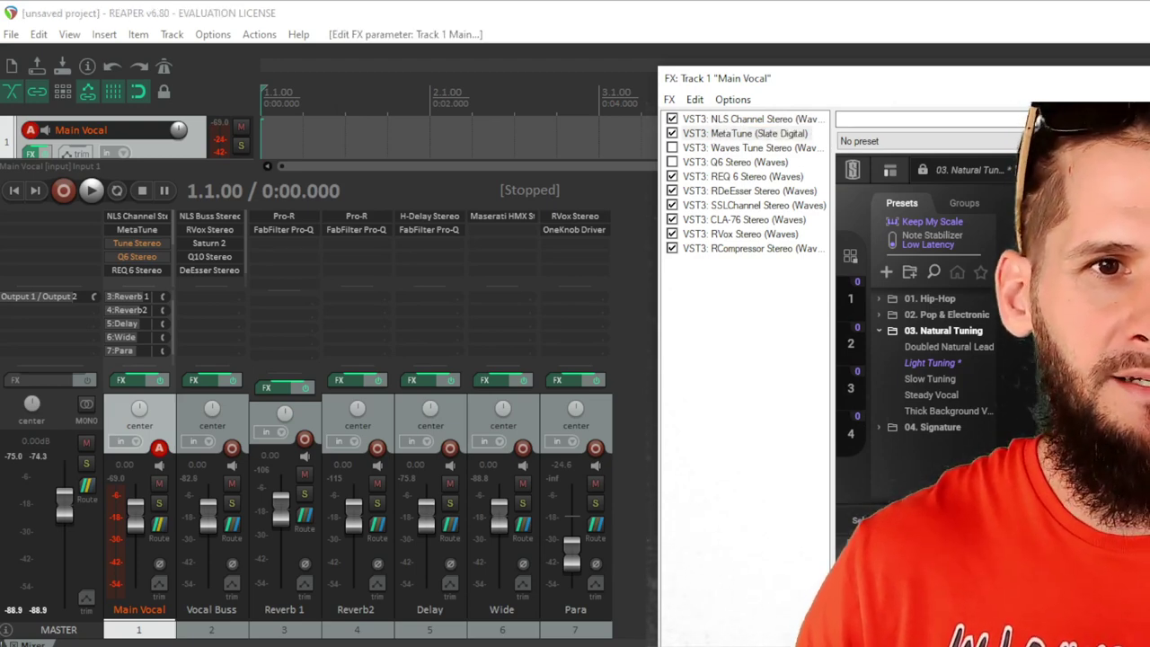
pyautogui.click(758, 148)
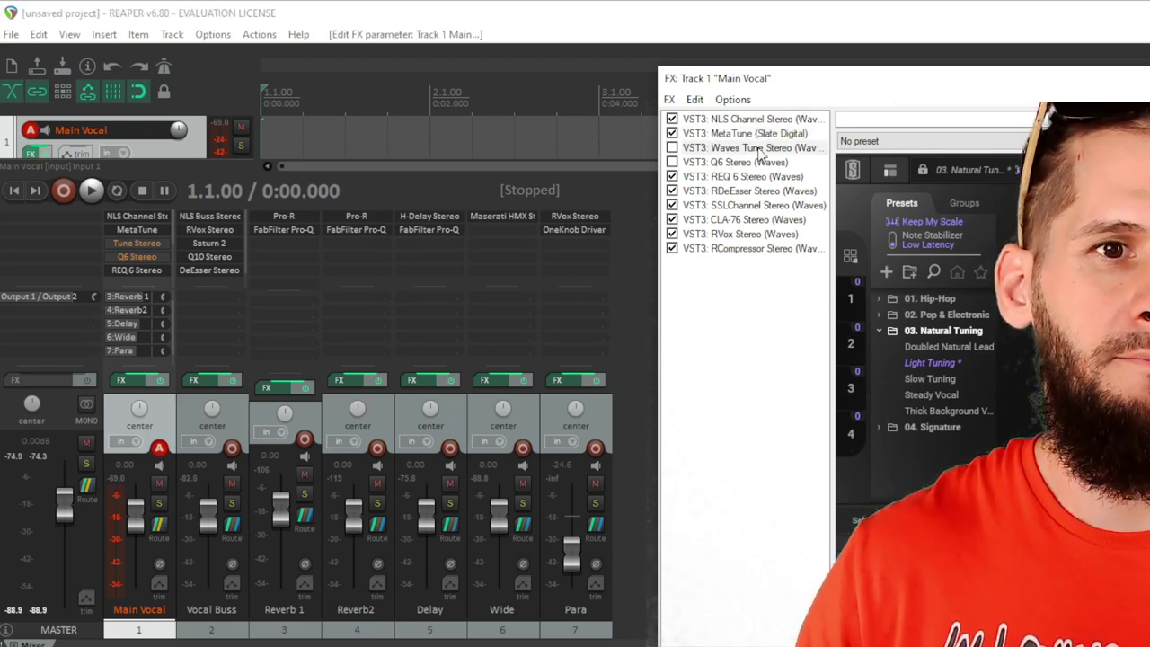
pyautogui.click(730, 163)
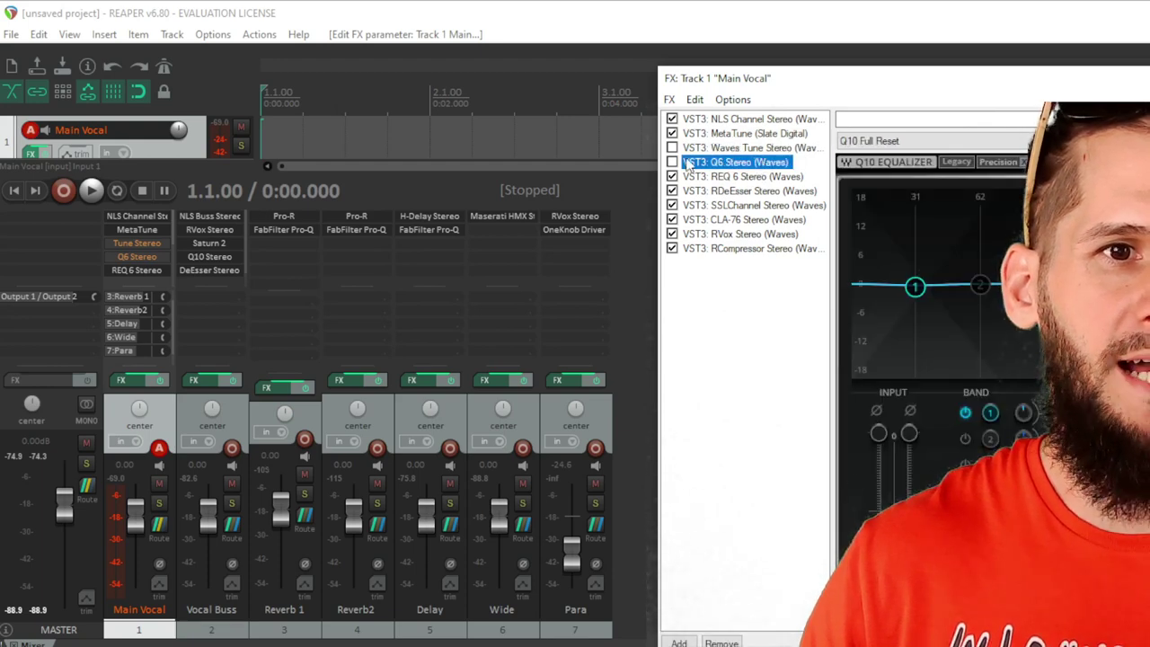
# Step: Examine the REQ 6 equalizer, RDeEsser and SSLChannel settings in the Main Vocal FX chain
pyautogui.click(749, 177)
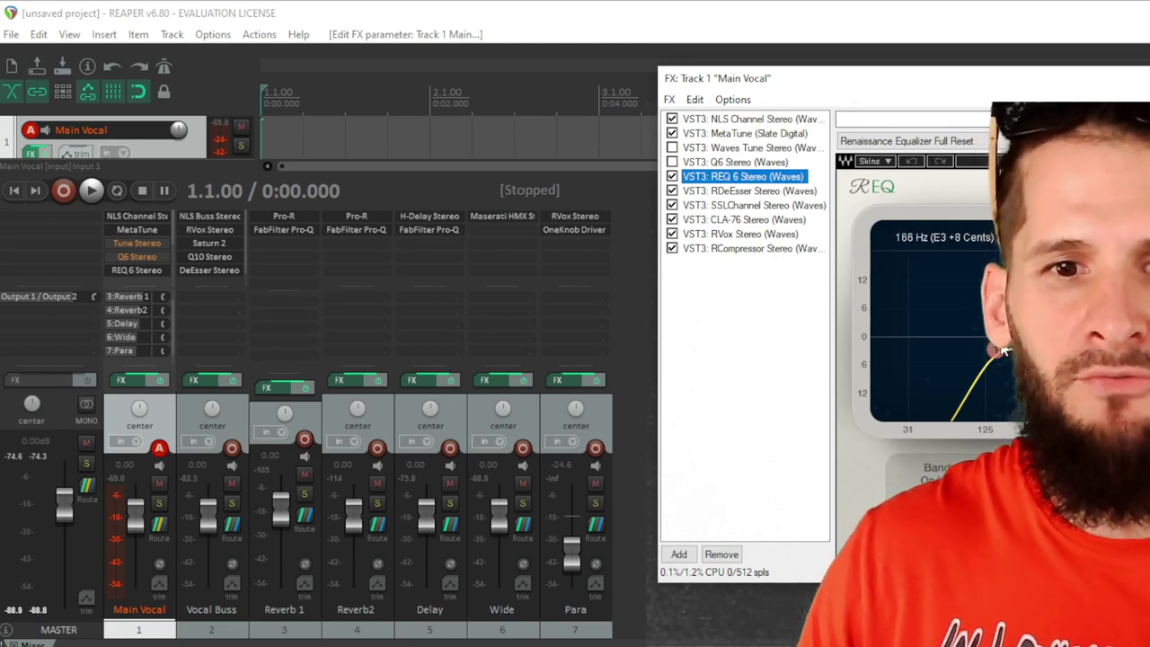
pyautogui.moveTo(1043, 79); pyautogui.dragTo(473, 46)
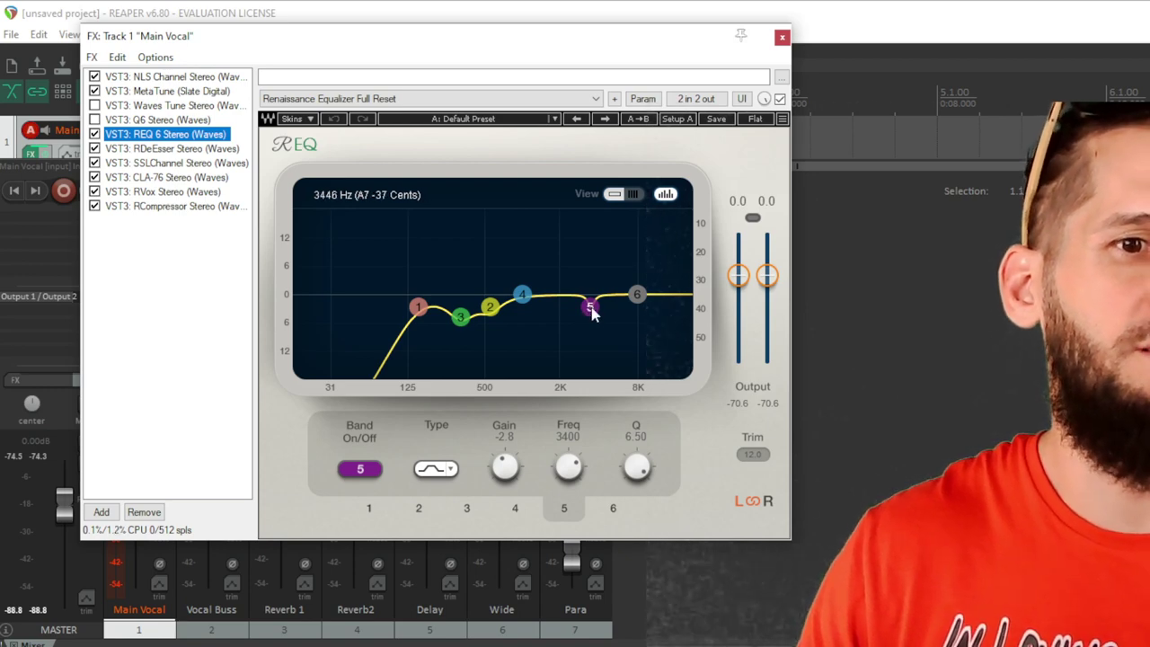
pyautogui.click(191, 151)
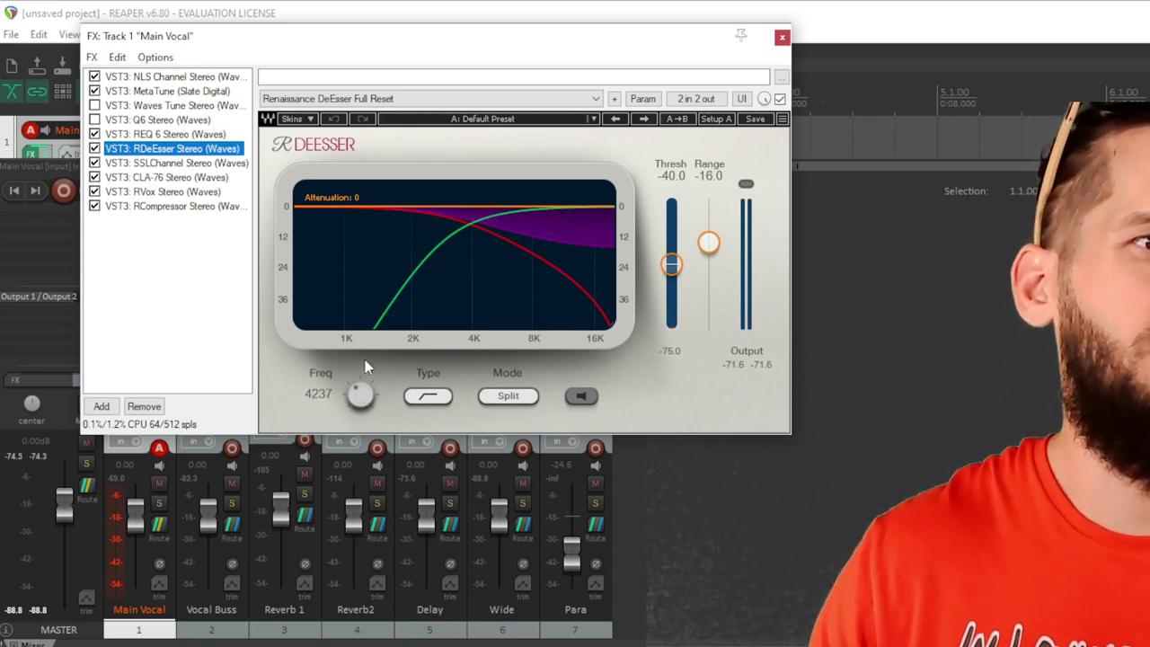
pyautogui.click(175, 164)
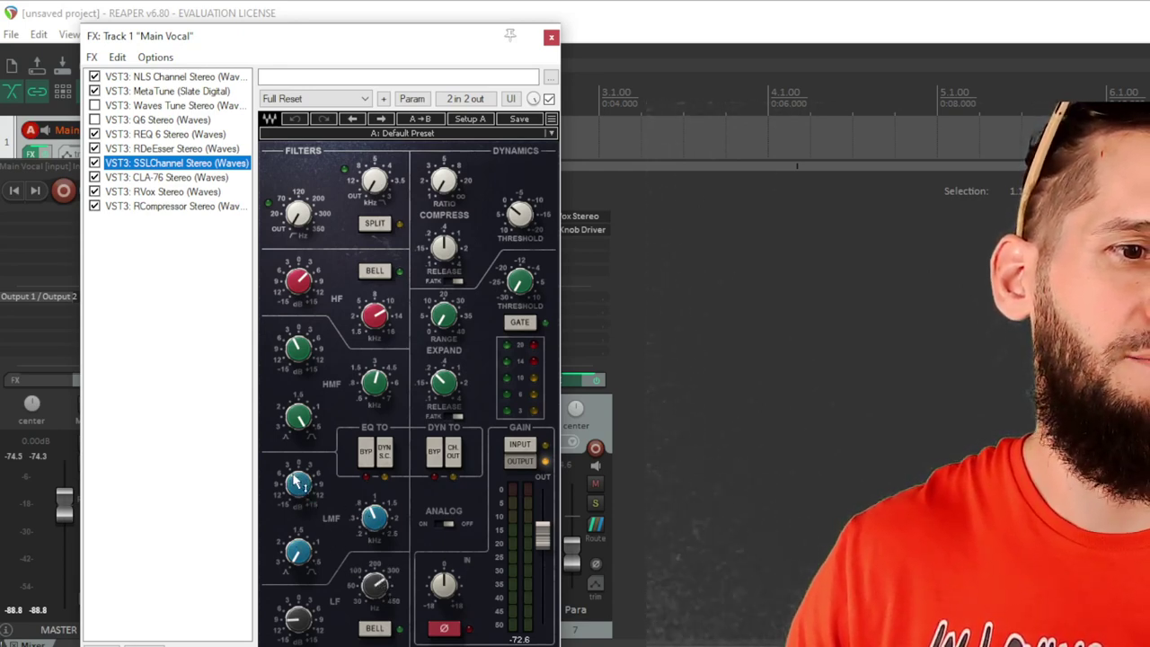
pyautogui.moveTo(378, 529); pyautogui.dragTo(376, 517)
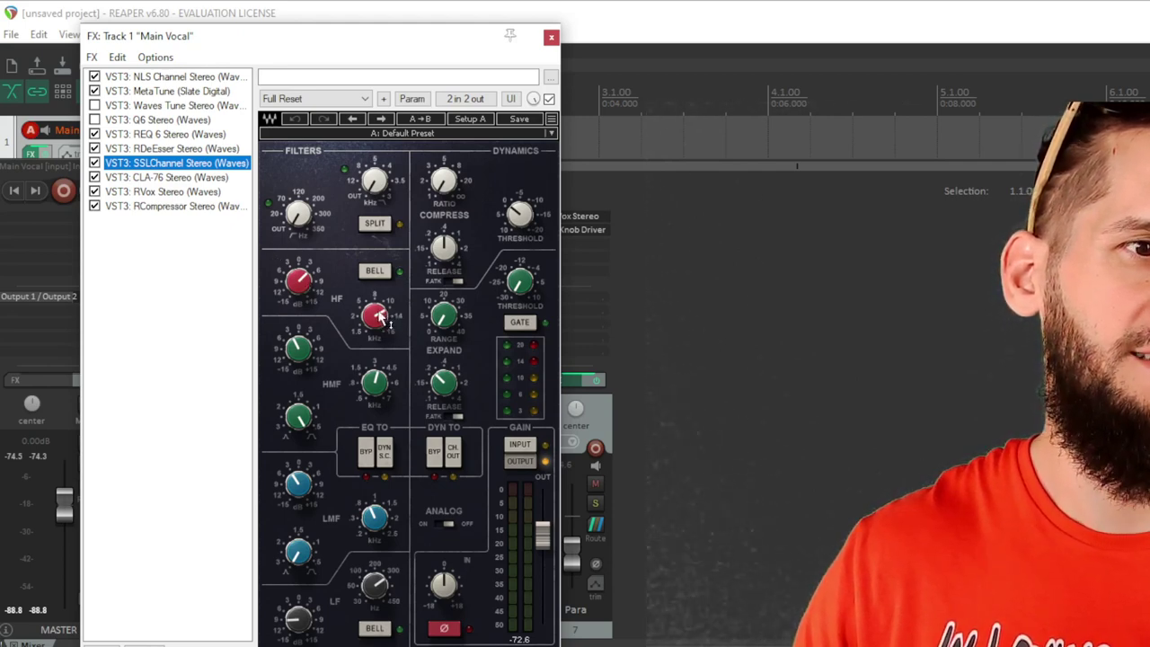
# Step: Examine the CLA-76, RVox and RCompressor settings, and close the Main Vocal FX chain
pyautogui.click(151, 179)
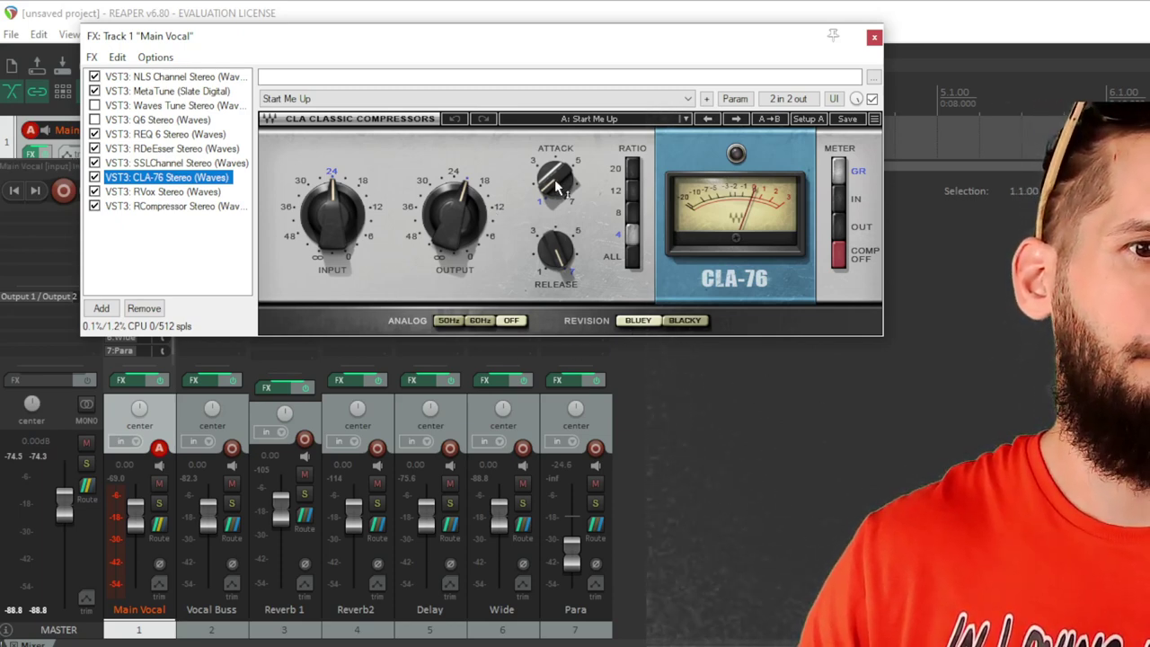
pyautogui.moveTo(555, 197)
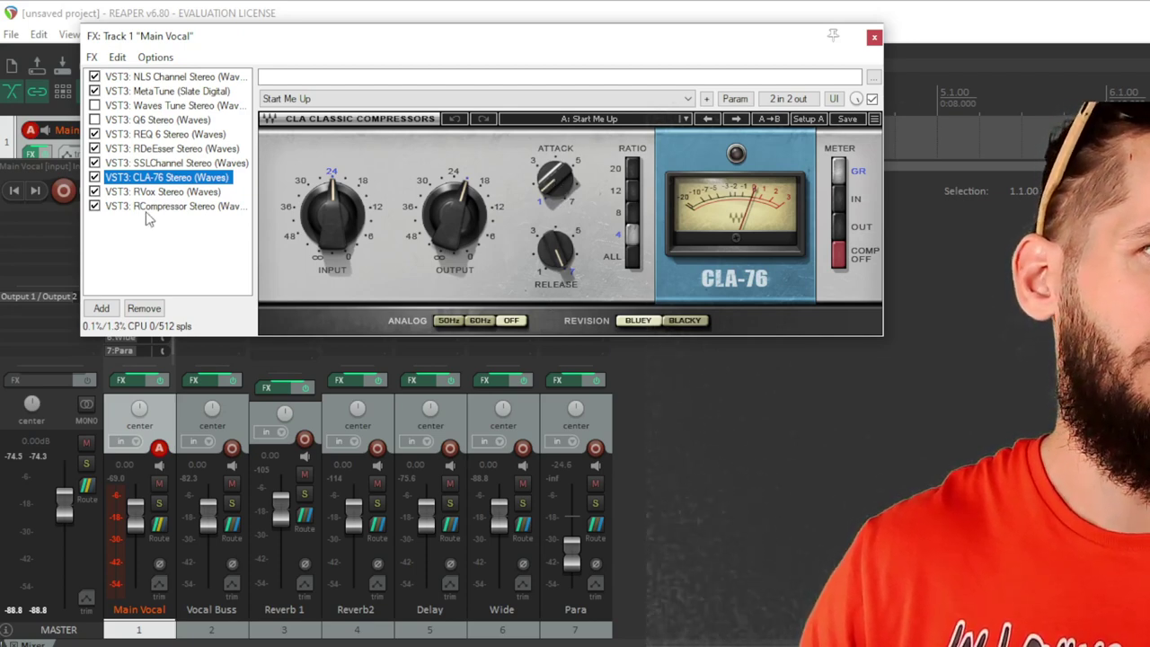
pyautogui.click(166, 194)
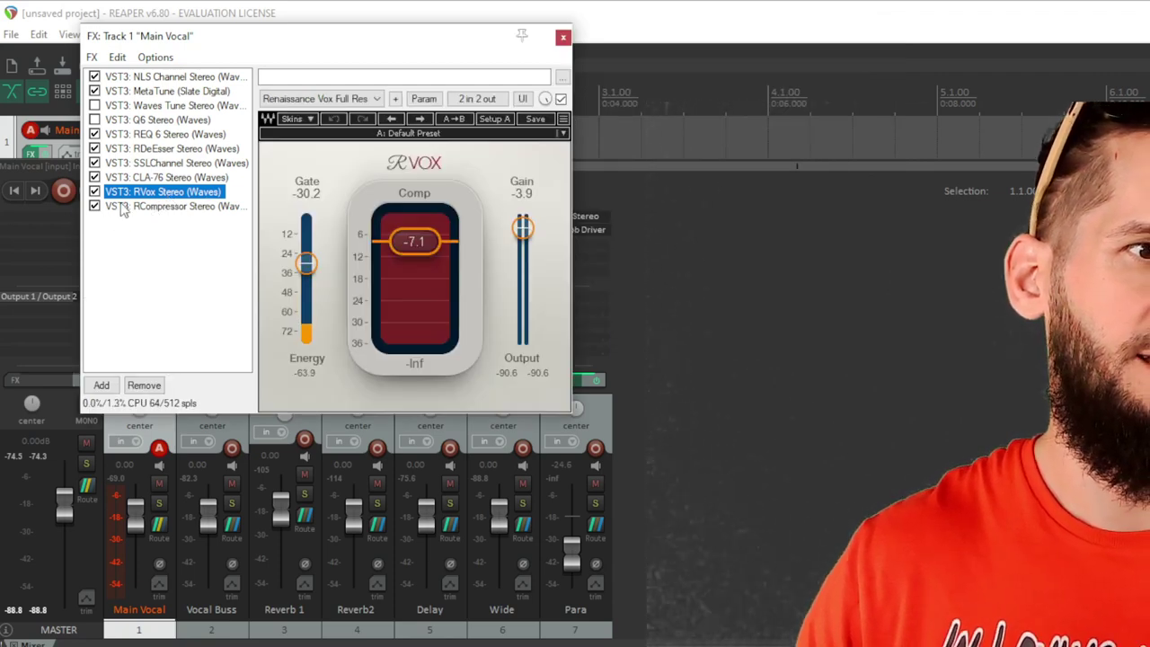
pyautogui.click(169, 207)
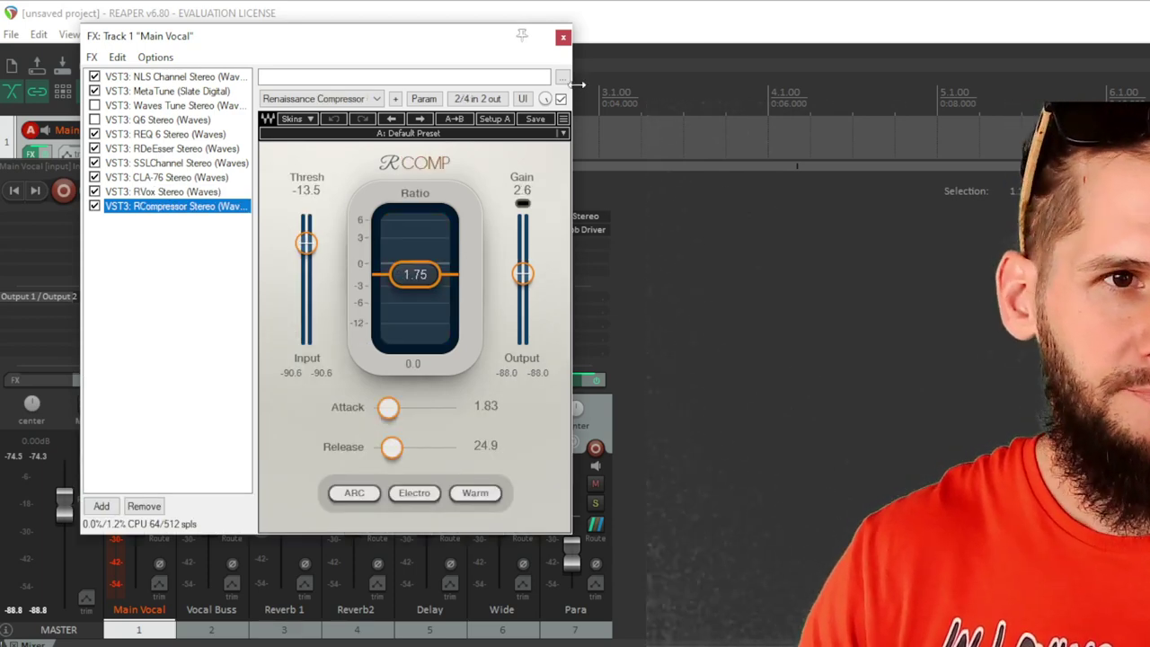
pyautogui.click(563, 39)
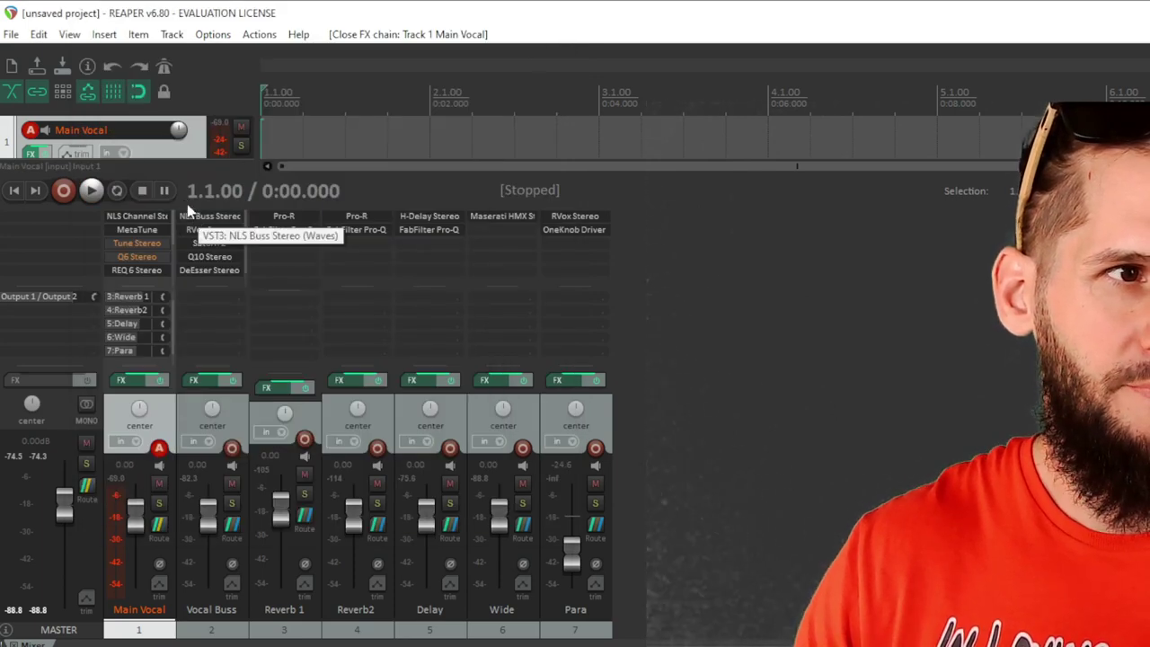
# Step: Open the project padded room (new Vocals) and shrink the mixer to give the track area more room
pyautogui.click(11, 34)
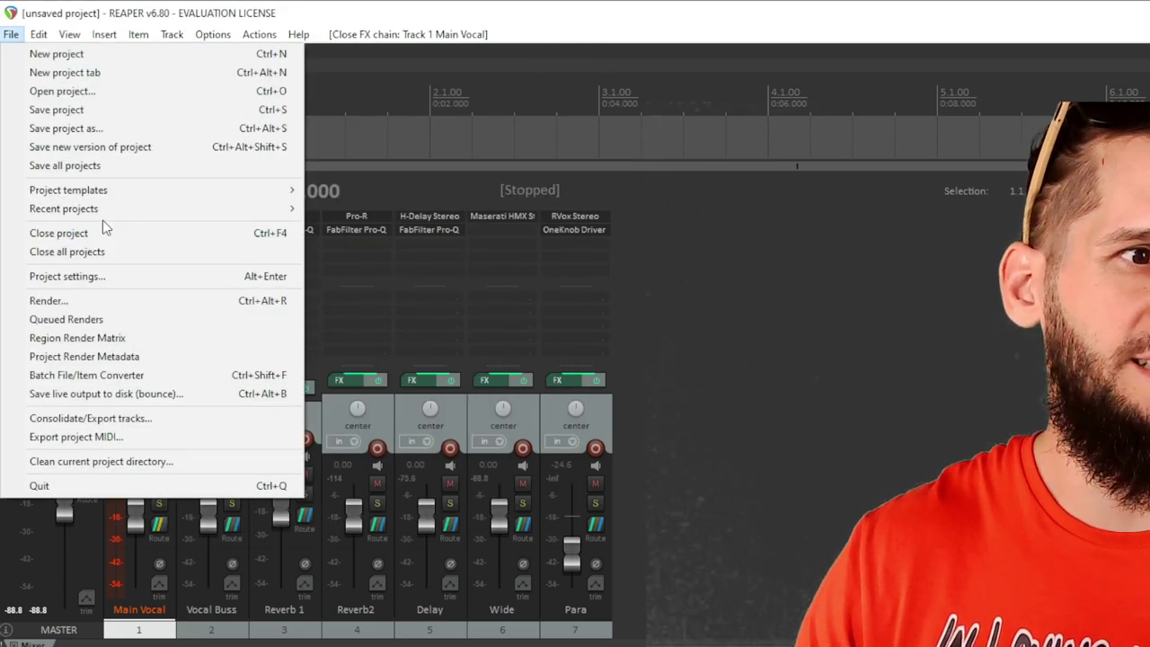
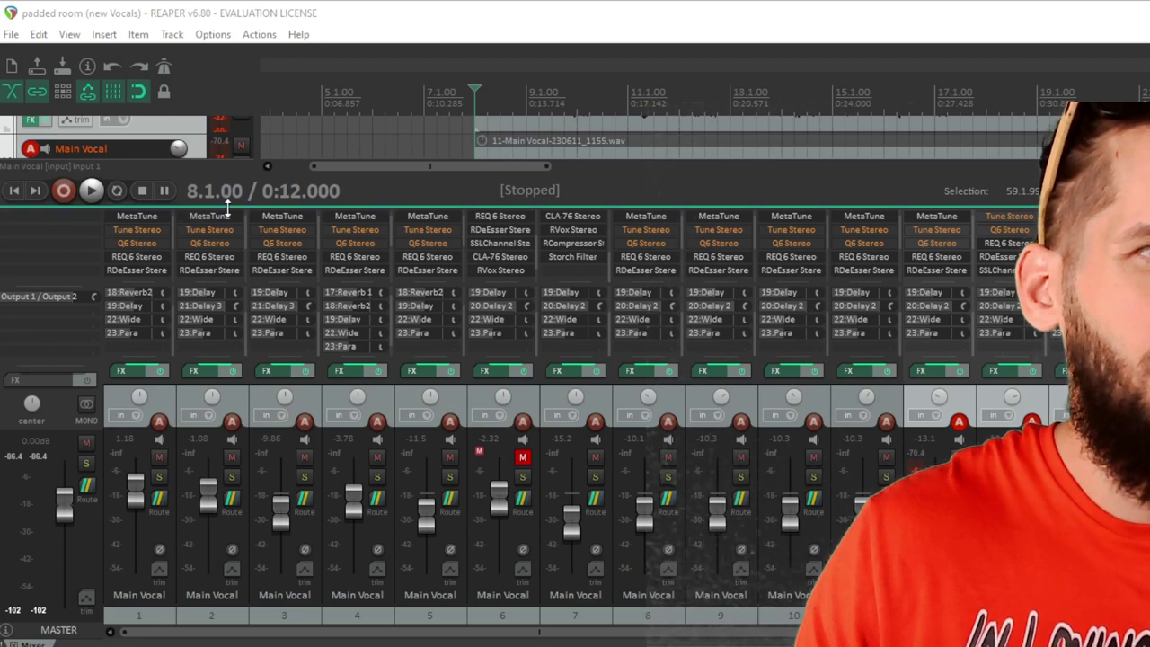
pyautogui.moveTo(212, 207); pyautogui.dragTo(181, 430)
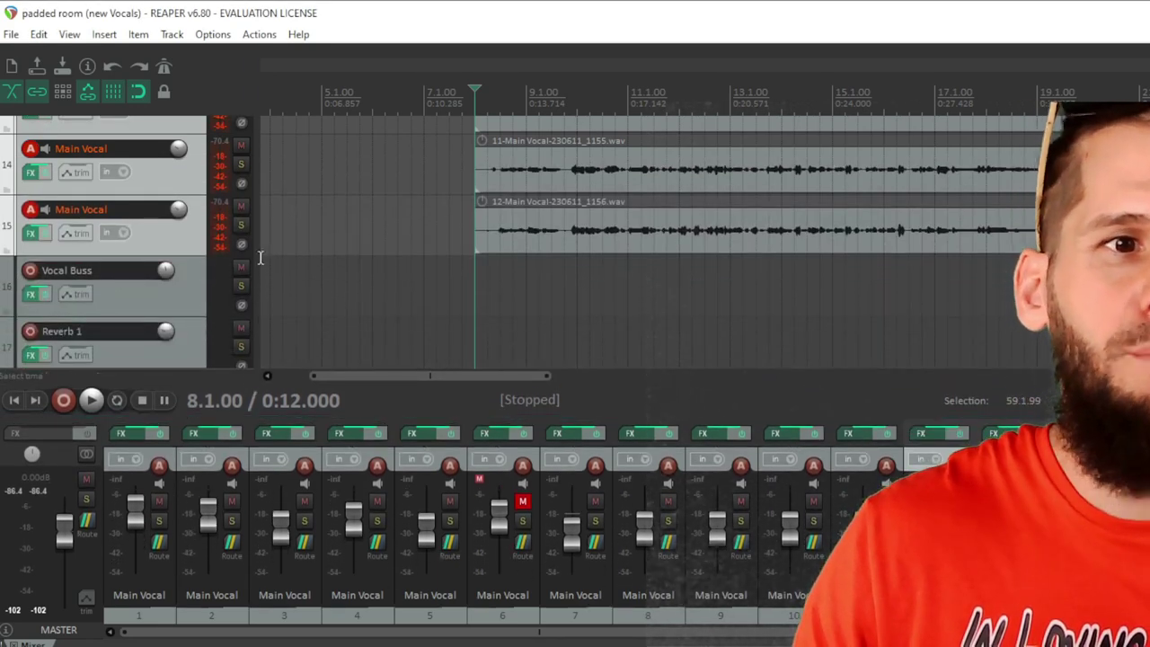
# Step: Look over the stacked Main Vocal tracks and their recorded takes across the whole song
pyautogui.scroll(2, 336, 255)
pyautogui.scroll(4, 130, 265)
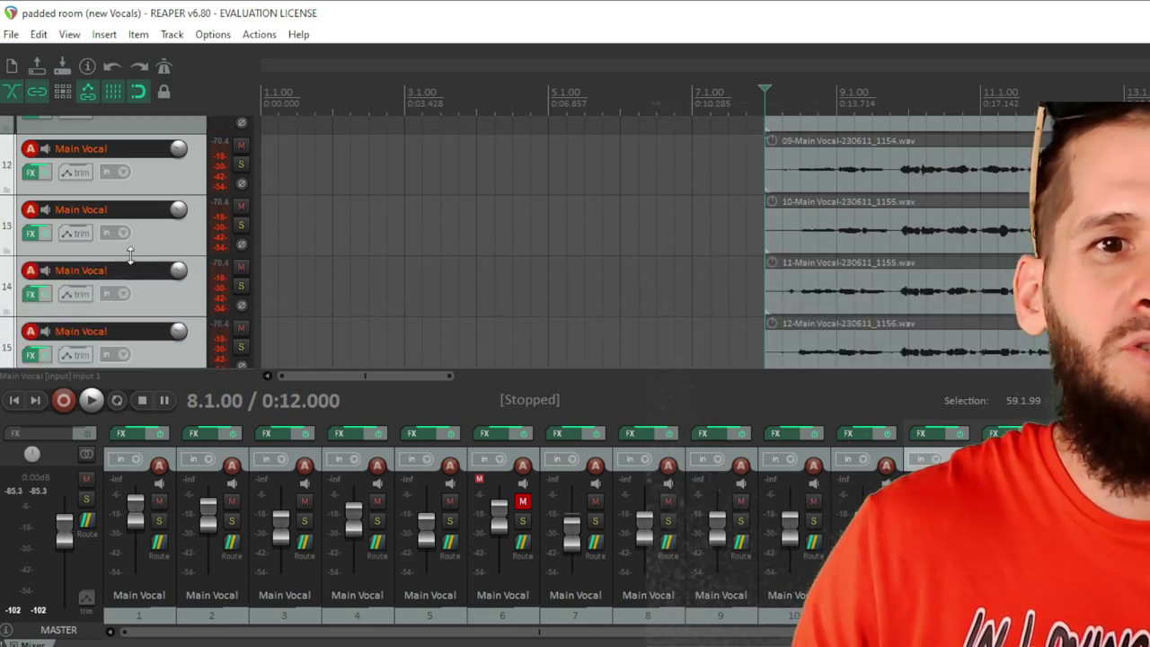
pyautogui.scroll(5, 135, 266)
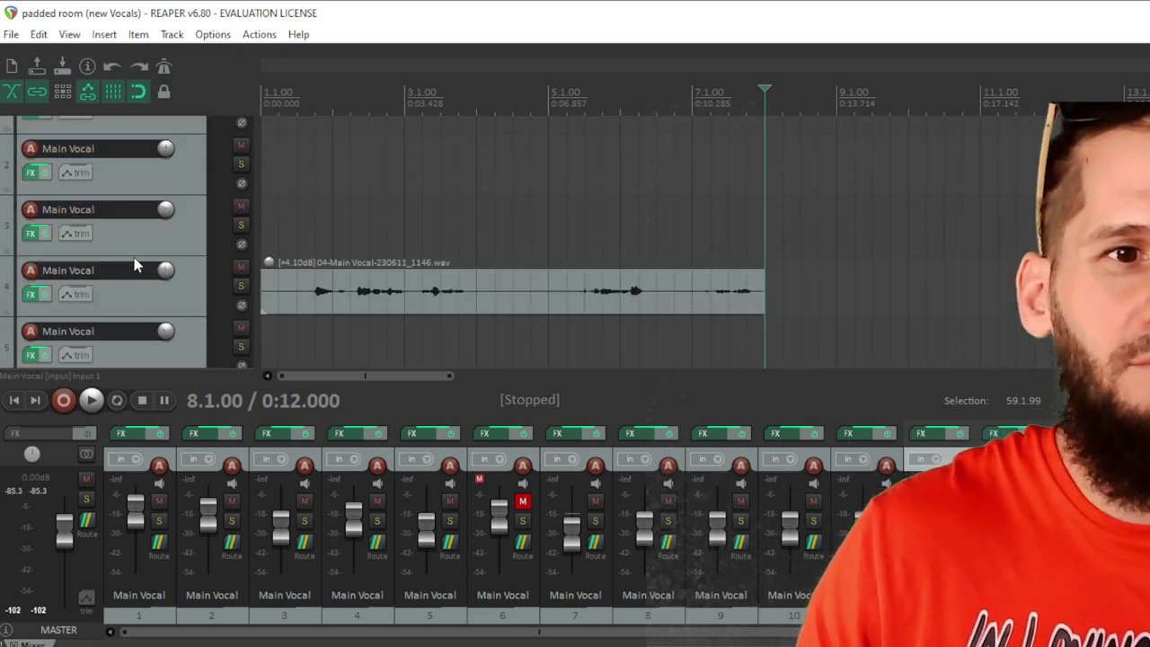
pyautogui.scroll(-6, 398, 270)
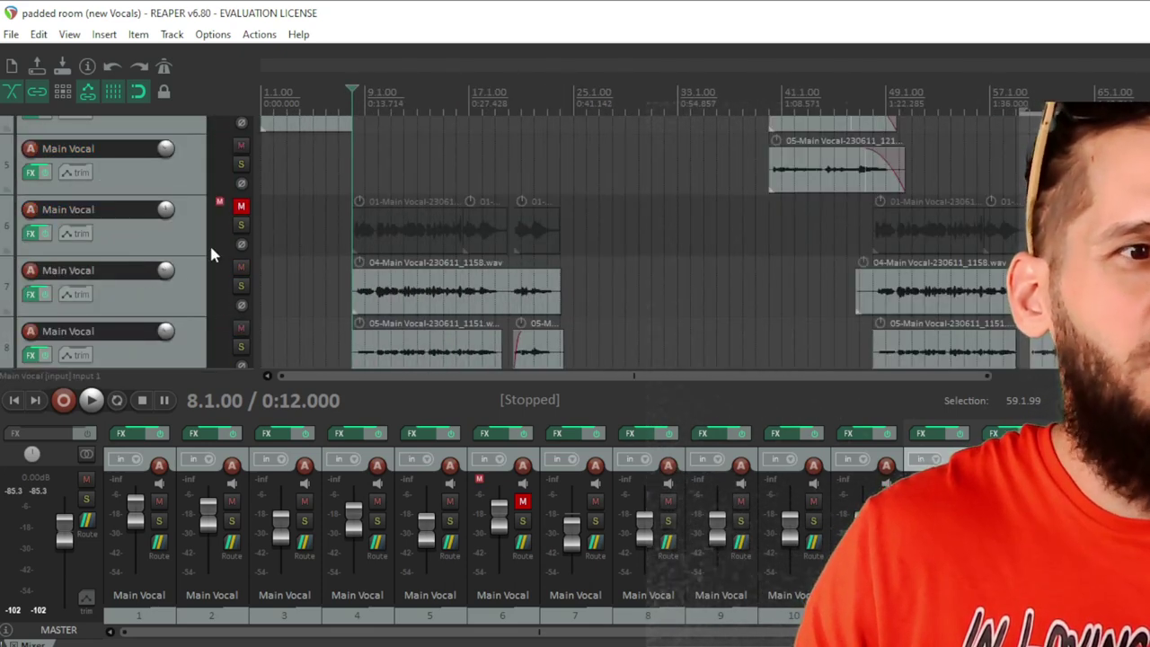
# Step: Place the edit cursor at 24.1.00, just before the second Main Vocal track's takes, and solo that track
pyautogui.scroll(4, 179, 265)
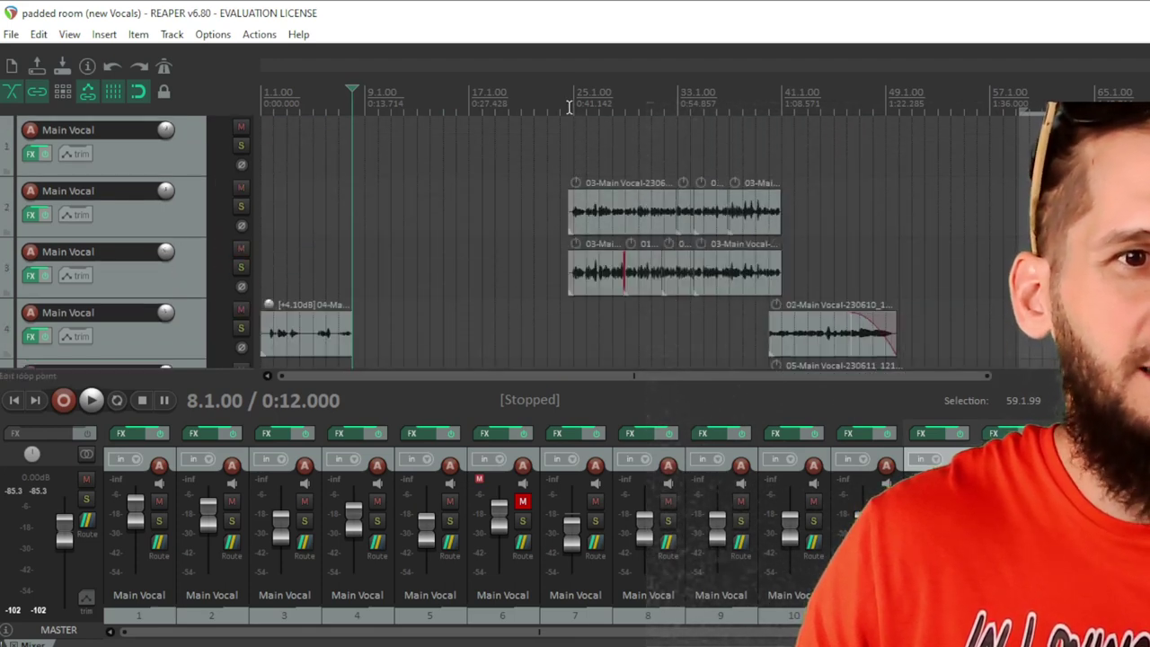
pyautogui.click(572, 100)
pyautogui.click(565, 106)
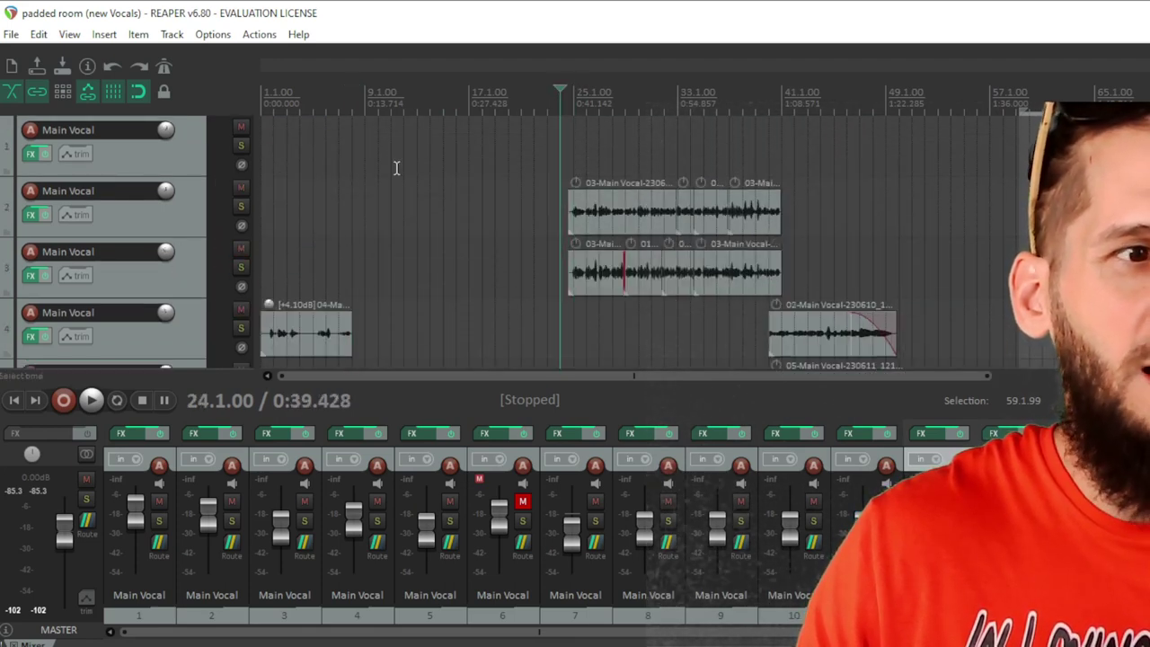
pyautogui.click(240, 206)
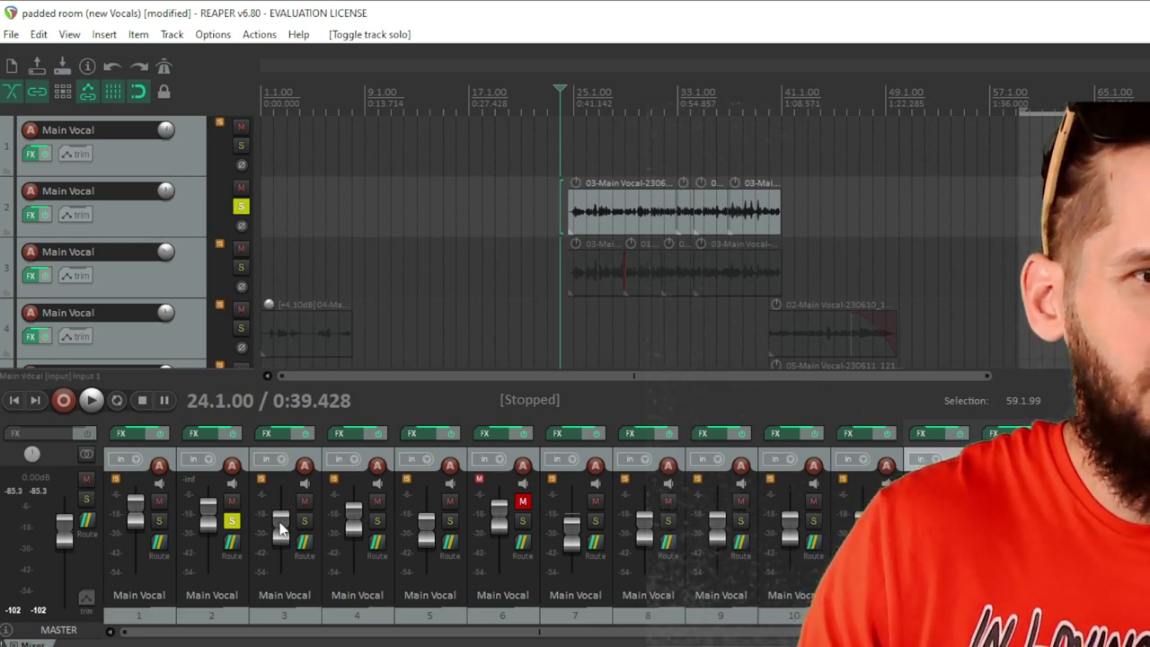
# Step: Enlarge the mixer to show the inserts and sends, and set the soloed Main Vocal track's volume to 0.40 dB
pyautogui.moveTo(249, 385); pyautogui.dragTo(233, 180)
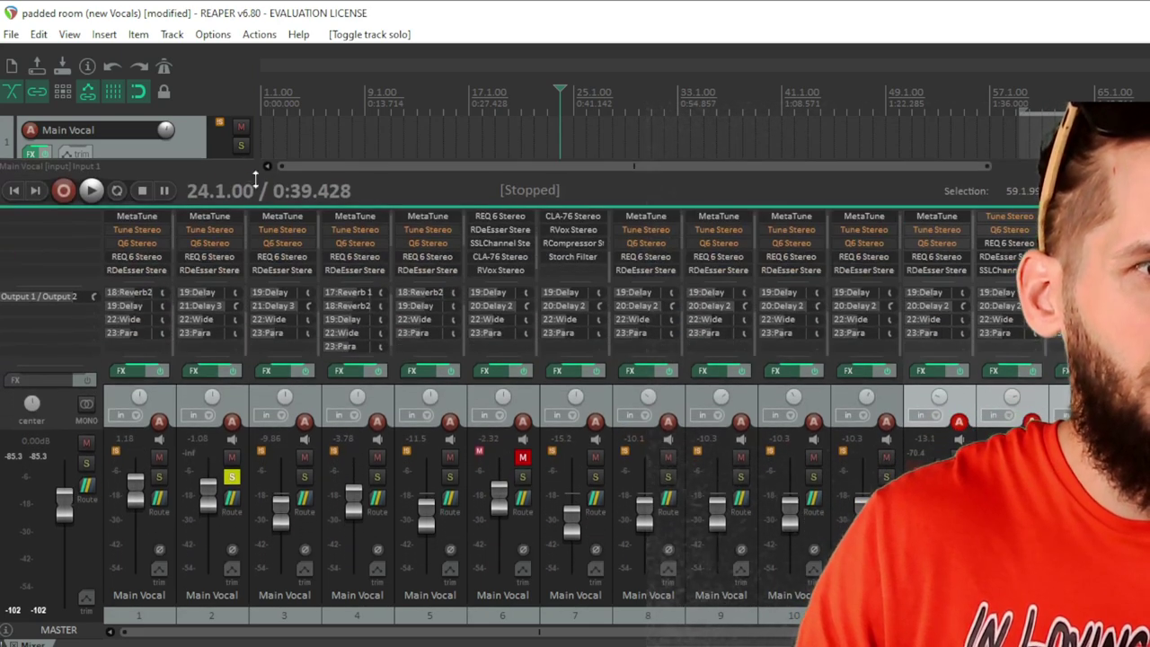
pyautogui.moveTo(213, 495)
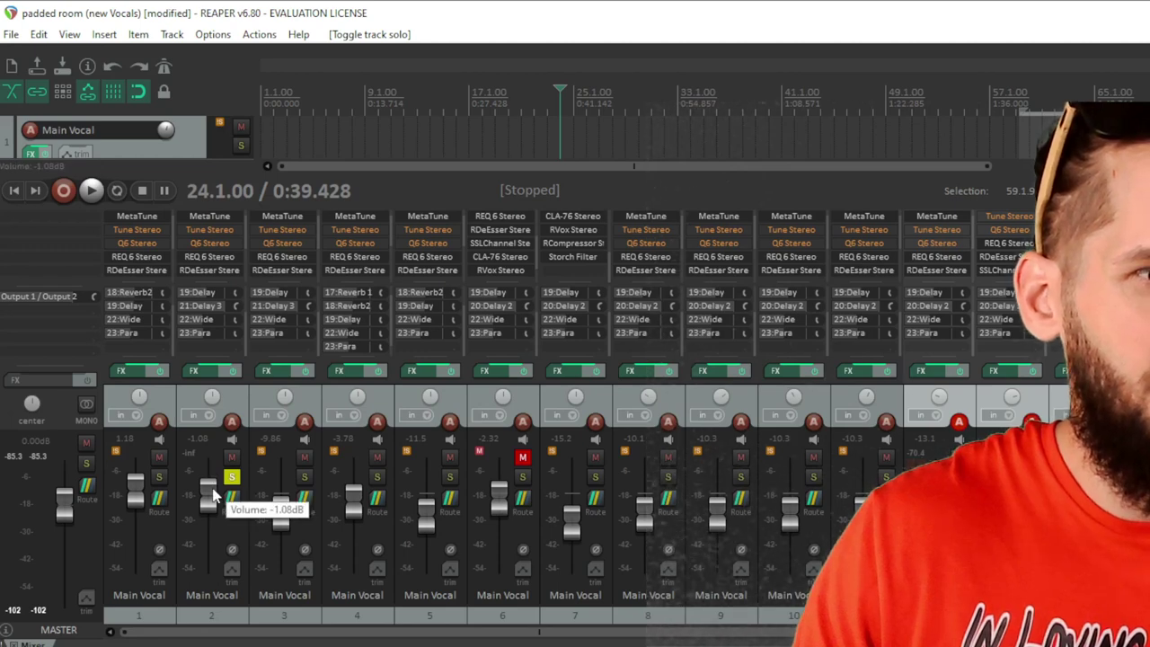
pyautogui.moveTo(213, 494)
pyautogui.mouseDown()
pyautogui.moveTo(218, 486)
pyautogui.moveTo(210, 499)
pyautogui.mouseUp()
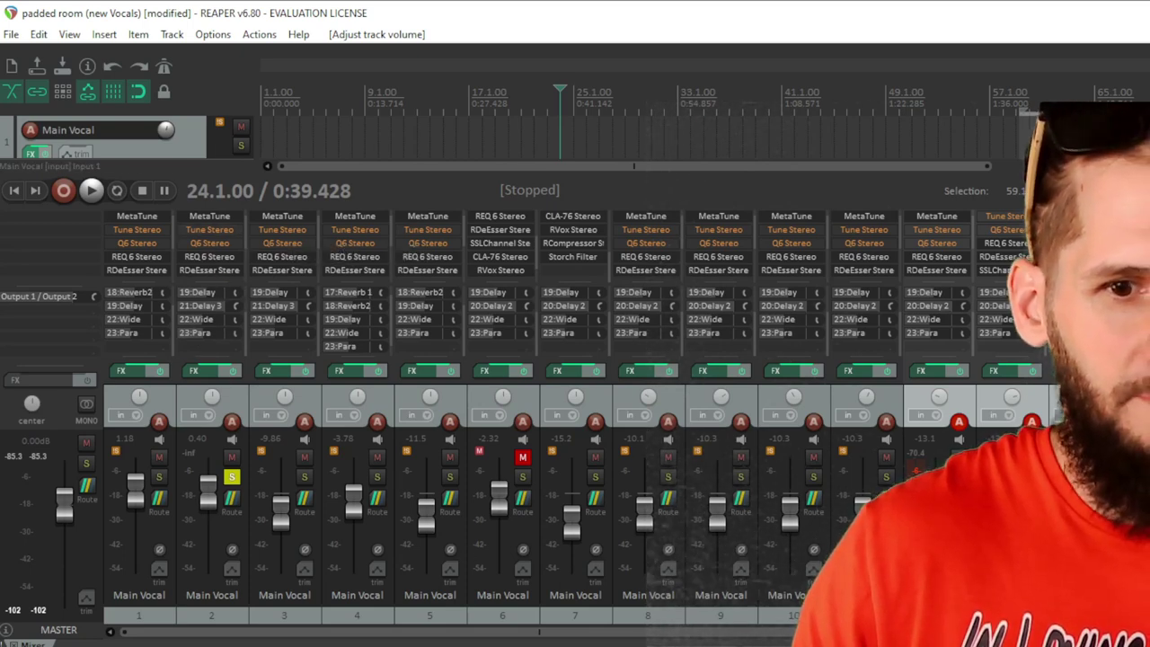
# Step: Mute the Vocal Buss and the reverb and delay tracks, and play a few bars of the soloed vocal
pyautogui.moveTo(663, 640); pyautogui.dragTo(759, 635)
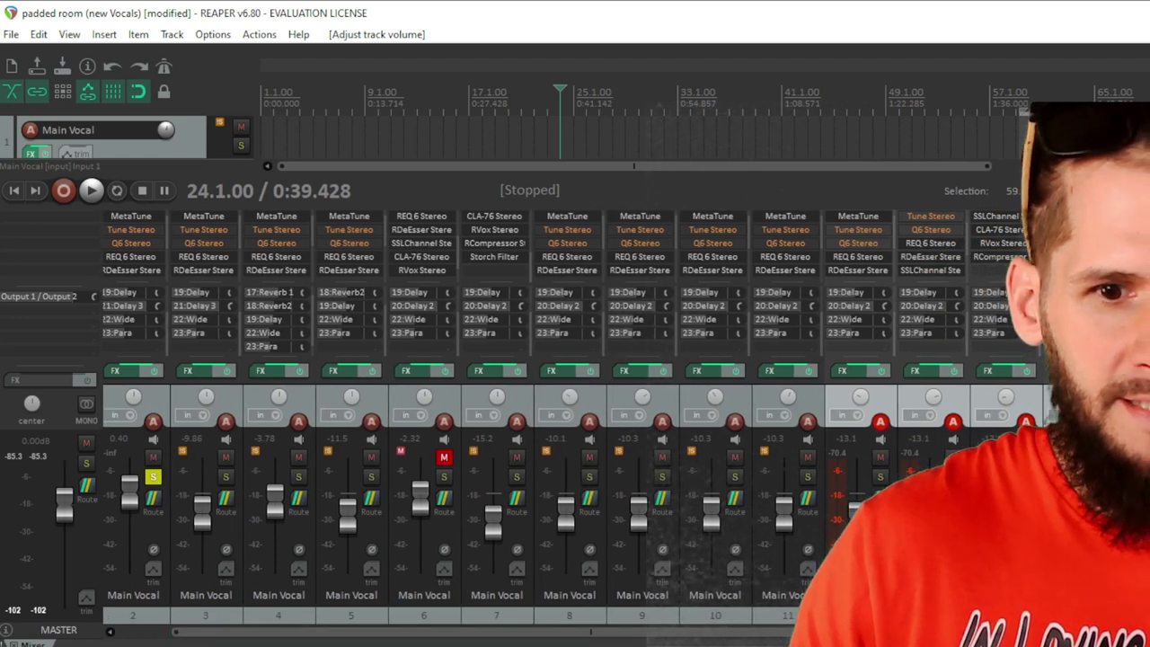
pyautogui.hscroll(3, 540, 405)
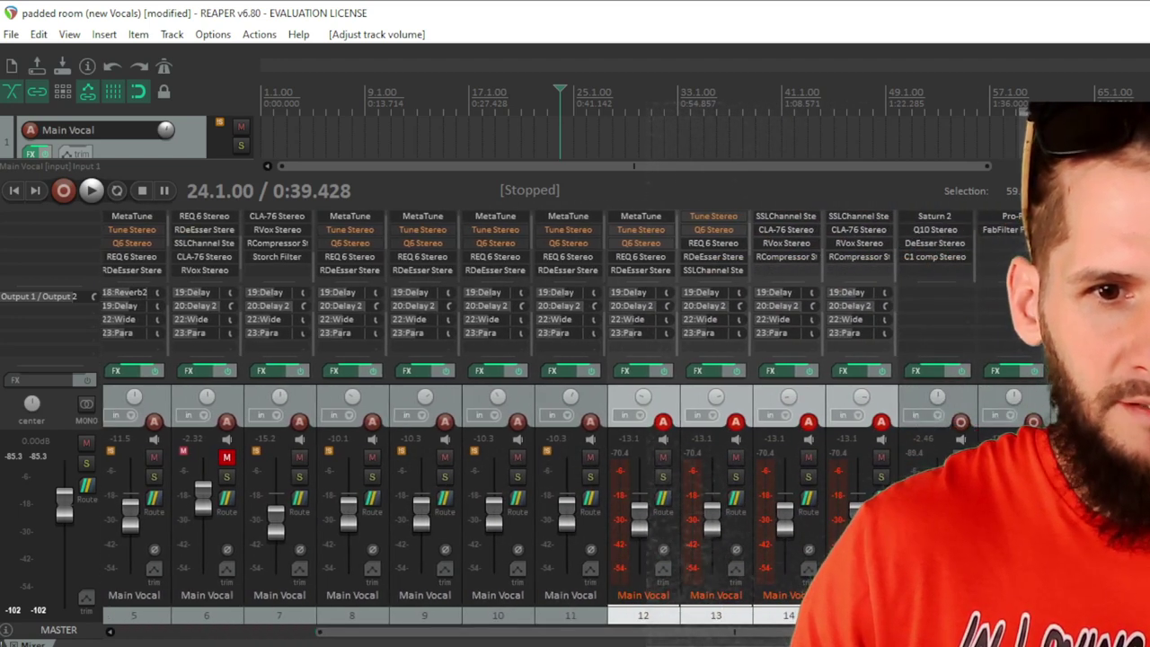
pyautogui.click(915, 451)
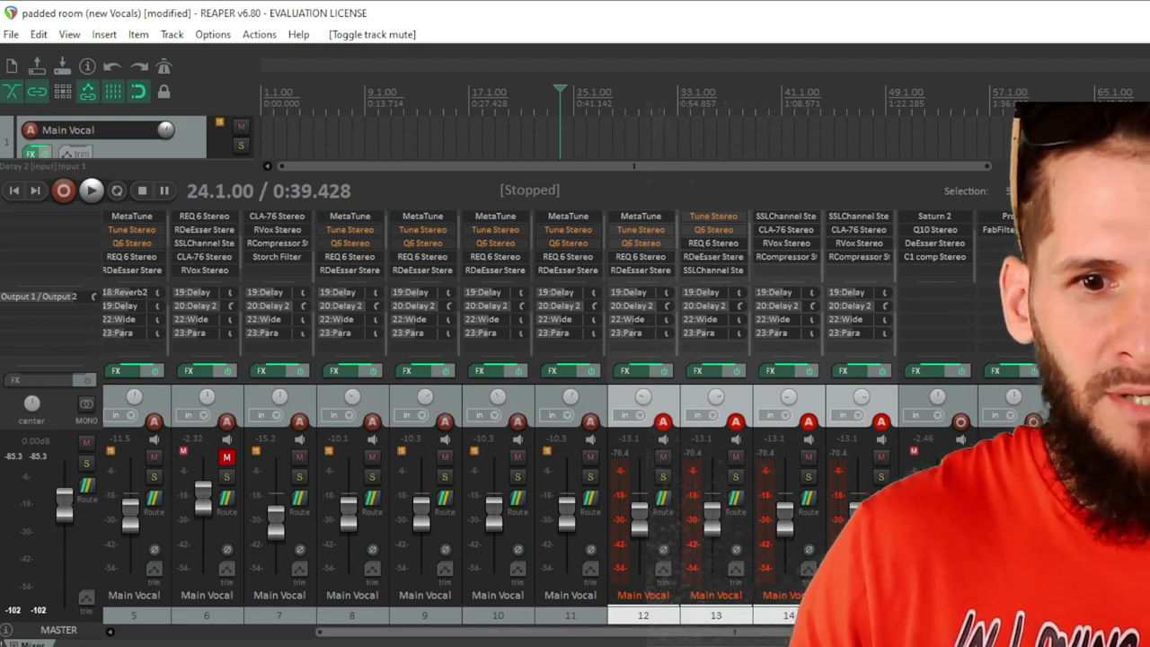
pyautogui.hscroll(3, 557, 632)
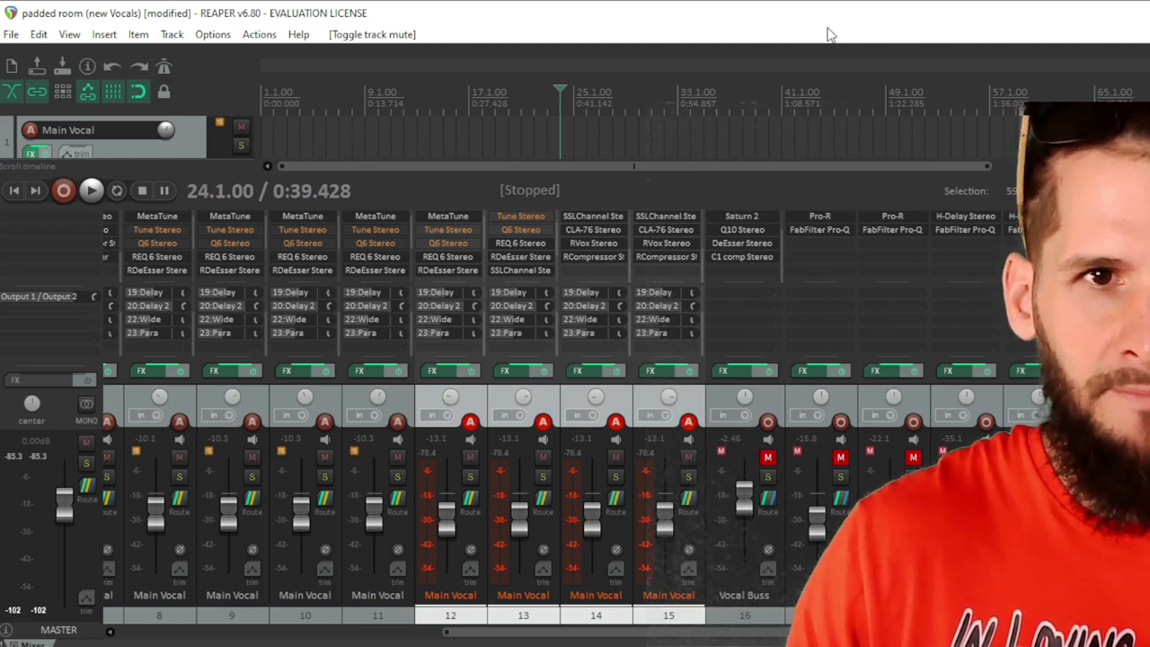
pyautogui.hscroll(2, 719, 636)
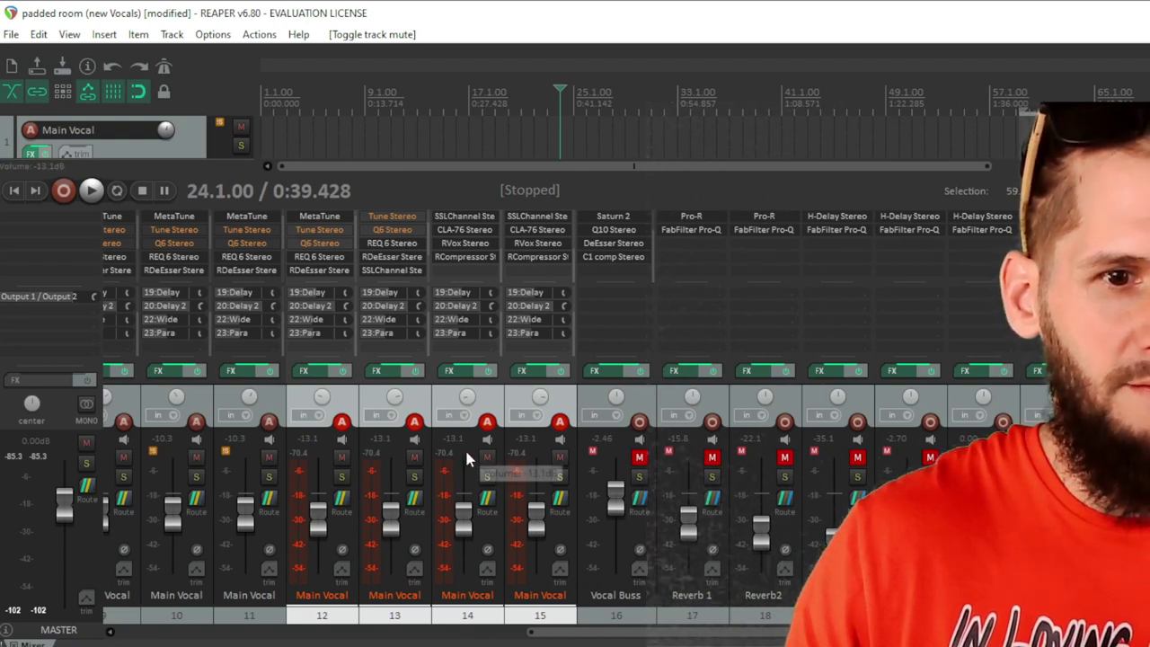
pyautogui.press('space')
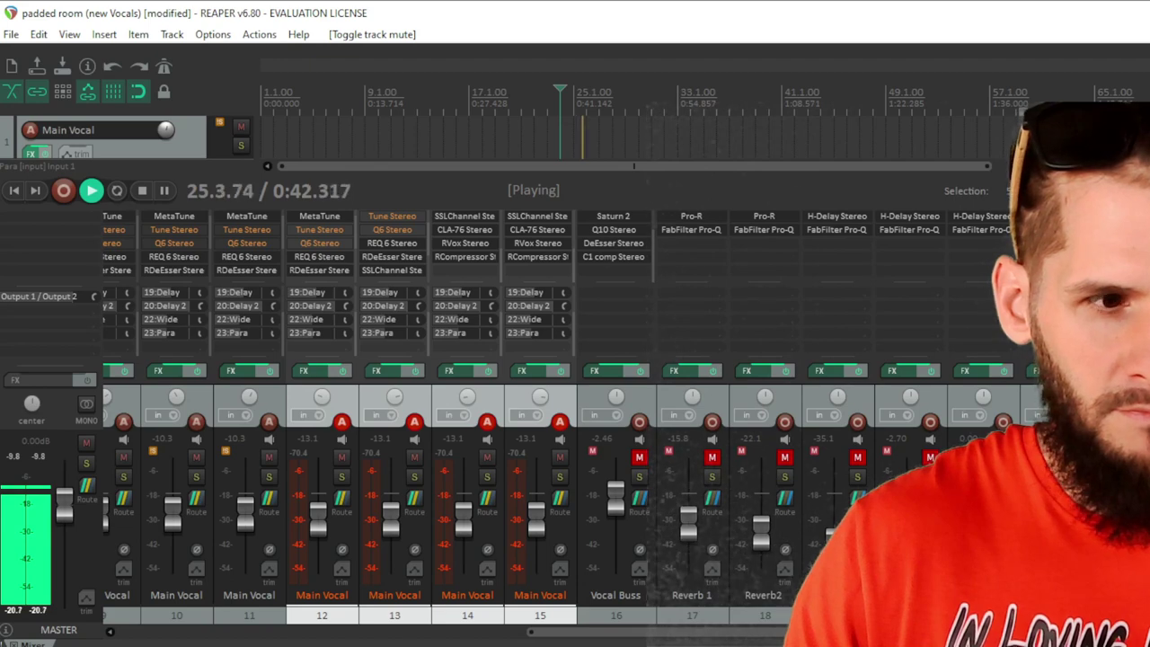
pyautogui.press('space')
# Step: Add ReaRoute 1 / ReaRoute 2 as a hardware output of the master track and play the soloed vocal through it
pyautogui.moveTo(584, 631); pyautogui.dragTo(5, 580)
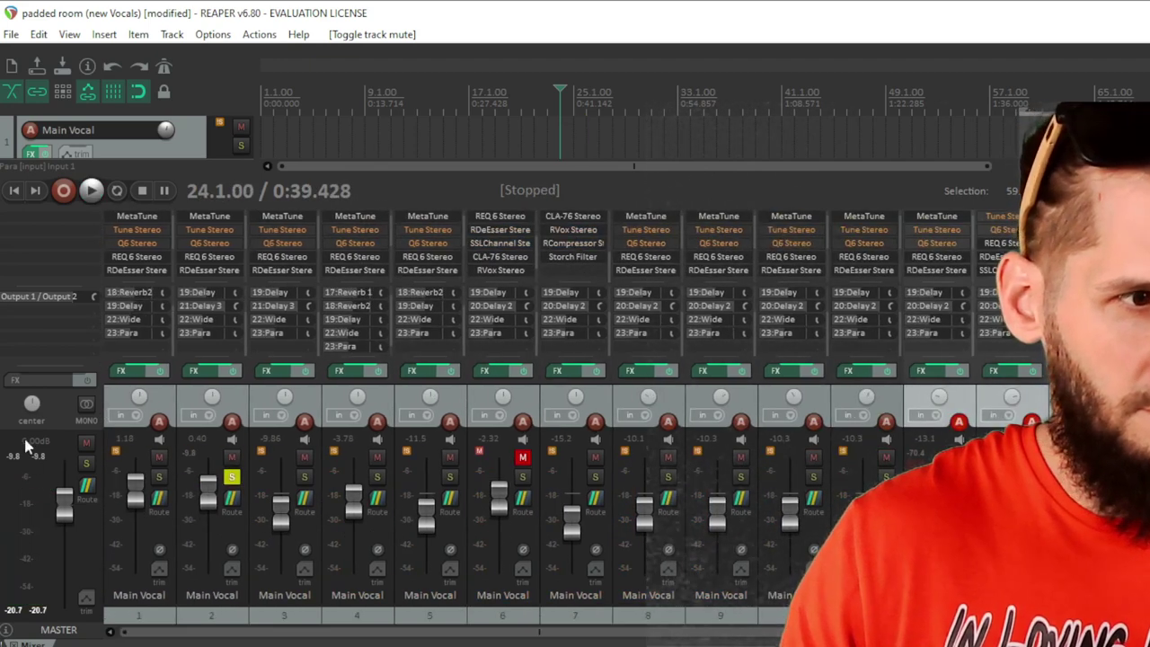
pyautogui.click(40, 299)
pyautogui.click(243, 456)
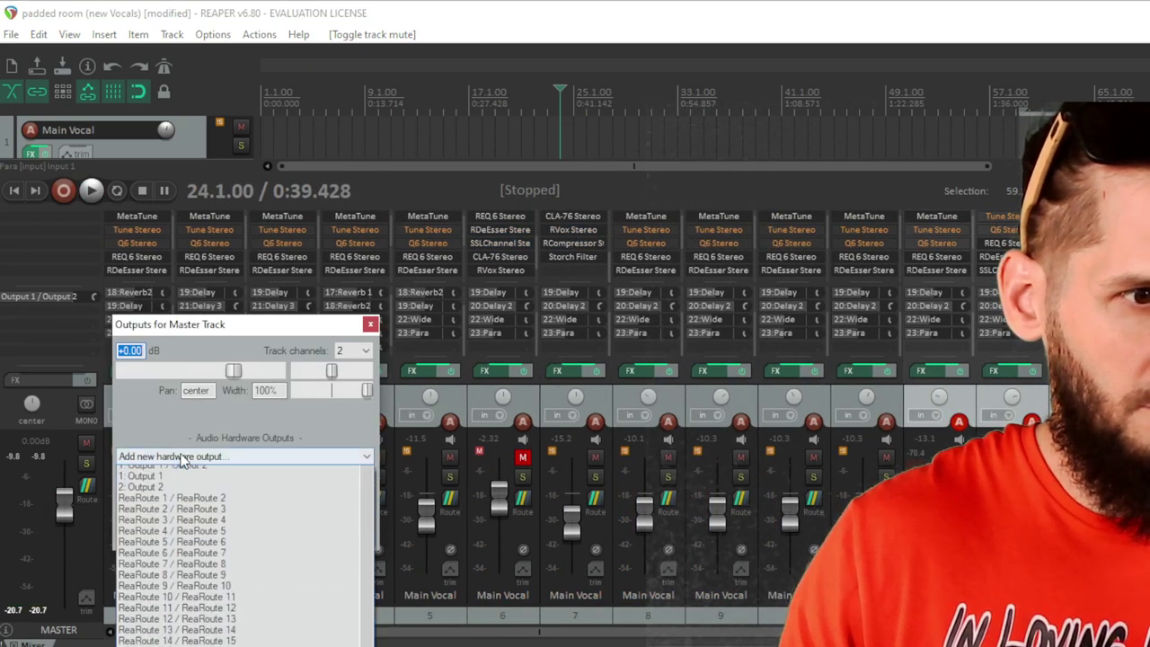
pyautogui.click(157, 512)
pyautogui.press('space')
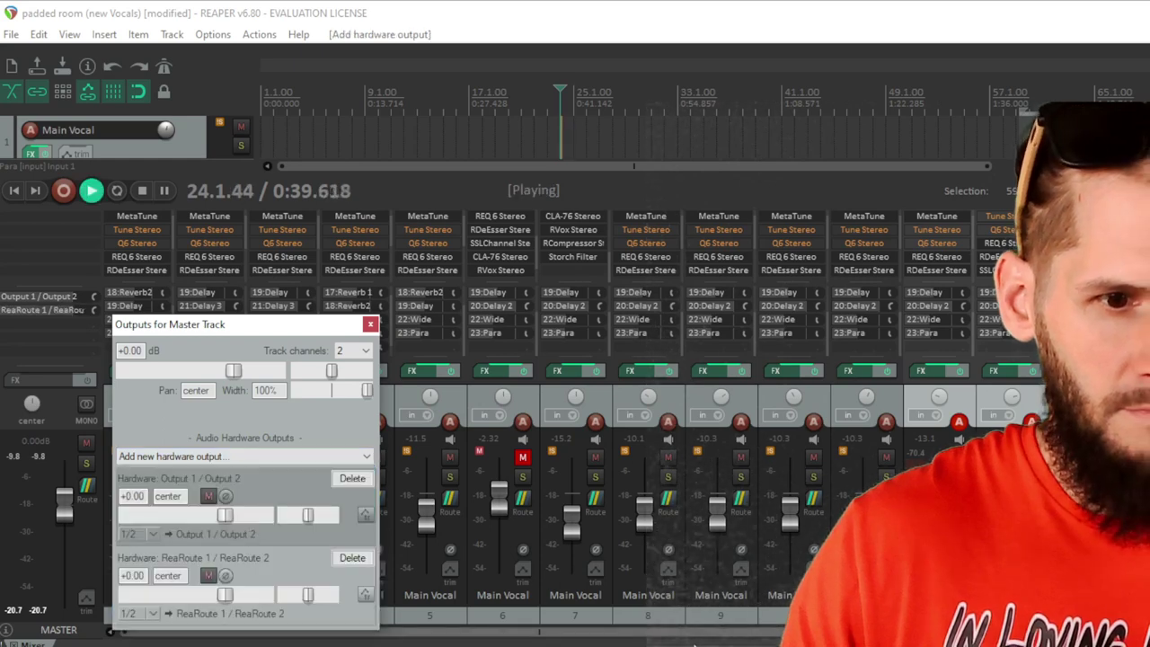
pyautogui.click(370, 324)
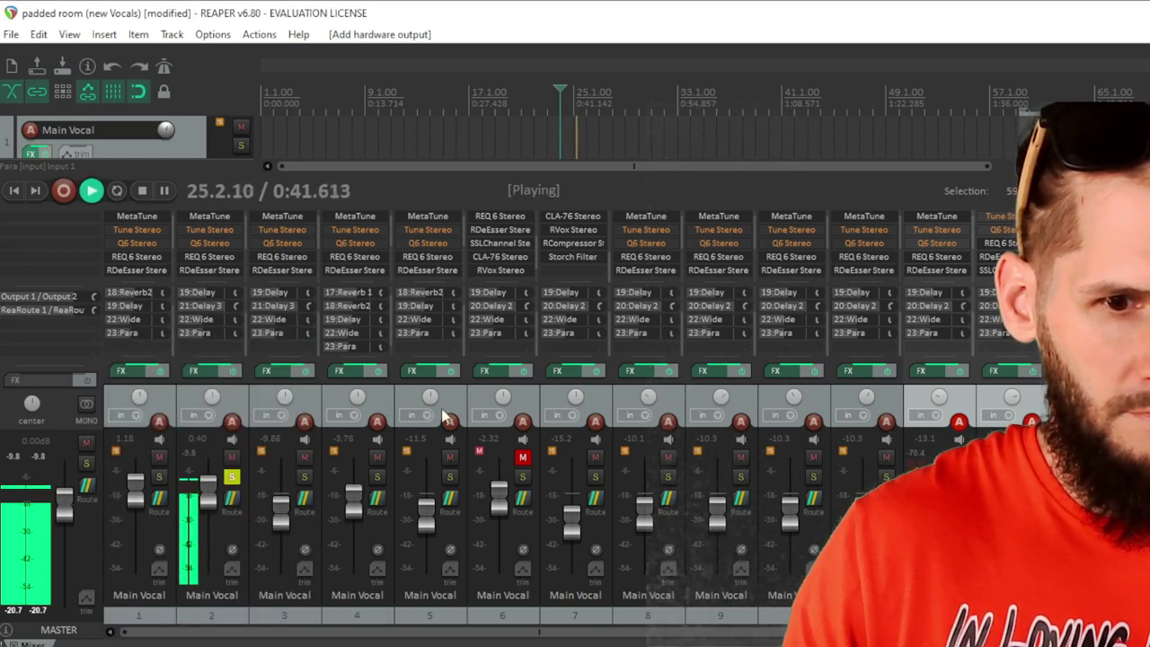
pyautogui.hscroll(8, 359, 632)
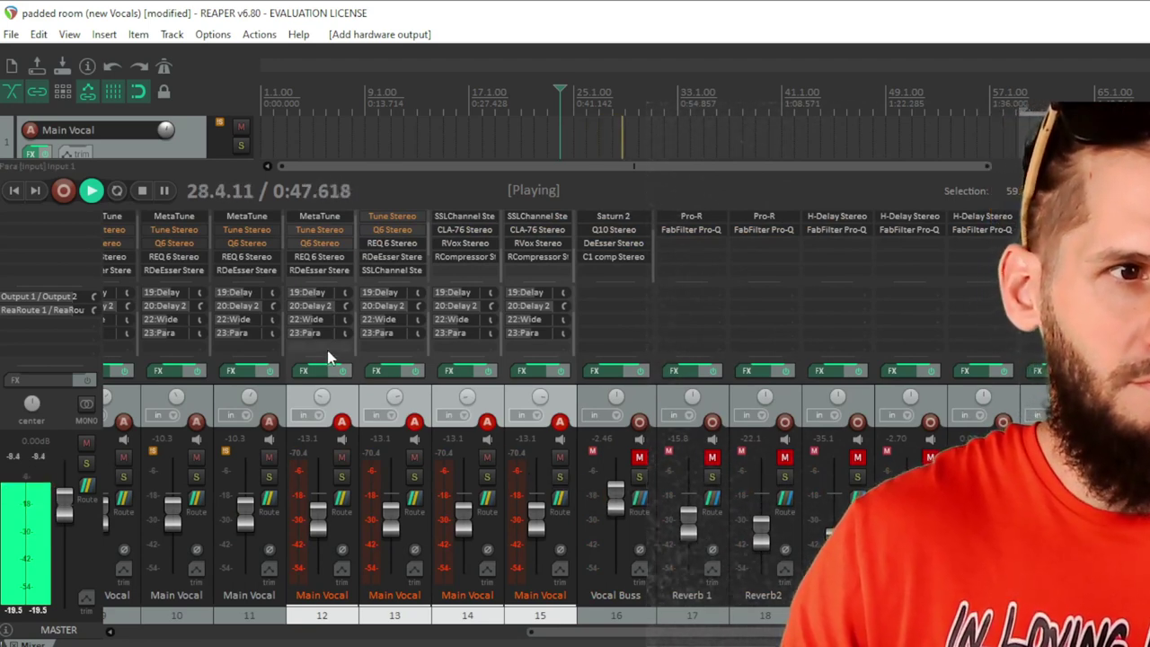
pyautogui.press('space')
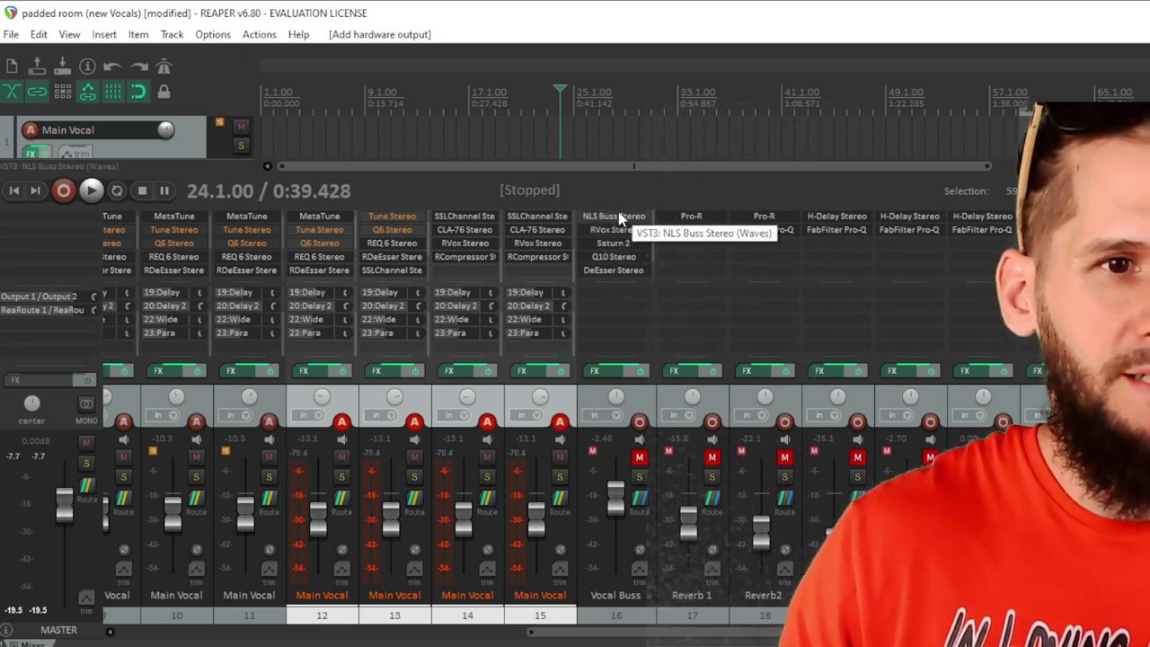
# Step: Open the Vocal Buss FX chain and examine the NLS Buss, RVox, Saturn 2, Q10 and DeEsser settings
pyautogui.rightClick(612, 370)
pyautogui.click(656, 481)
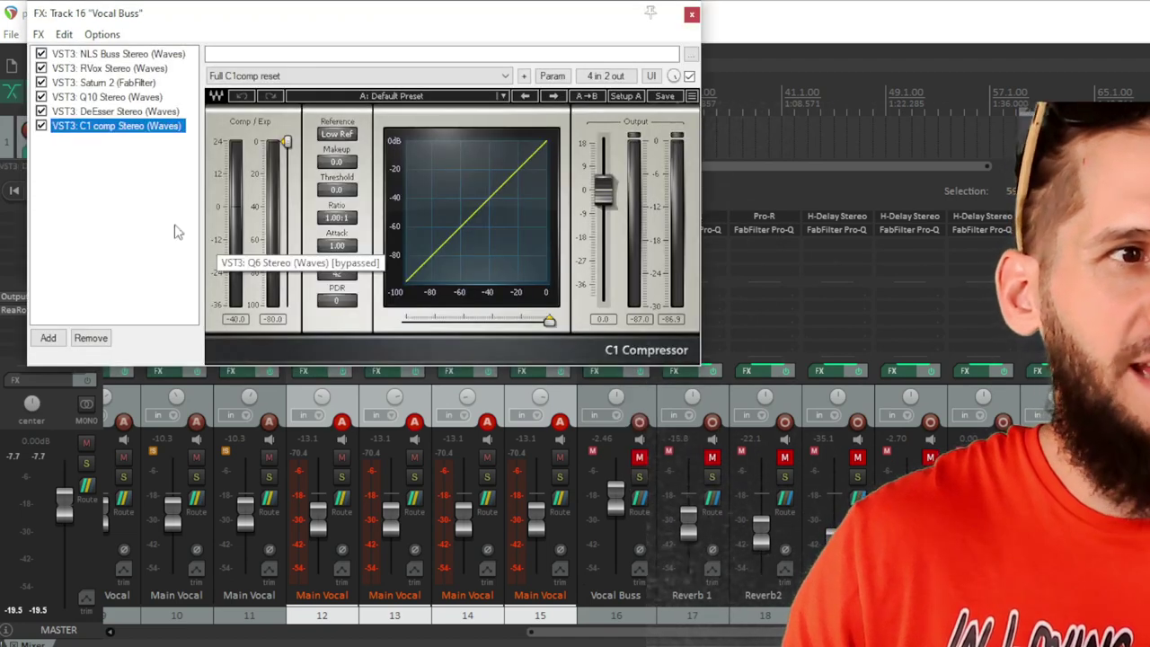
pyautogui.click(122, 54)
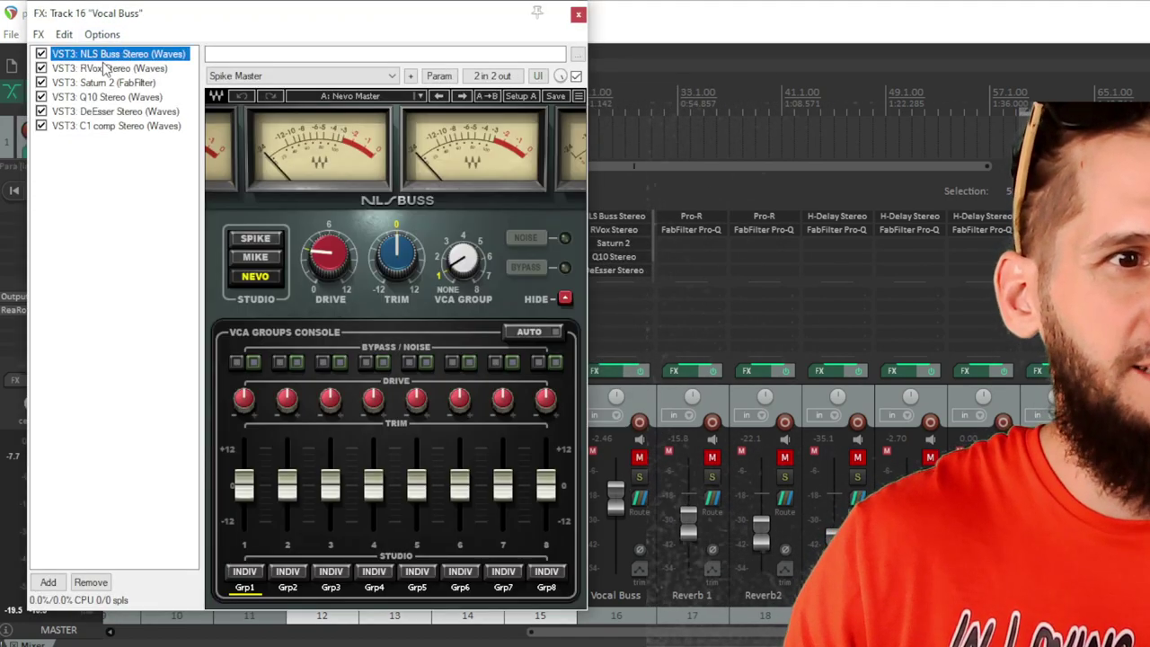
pyautogui.click(104, 70)
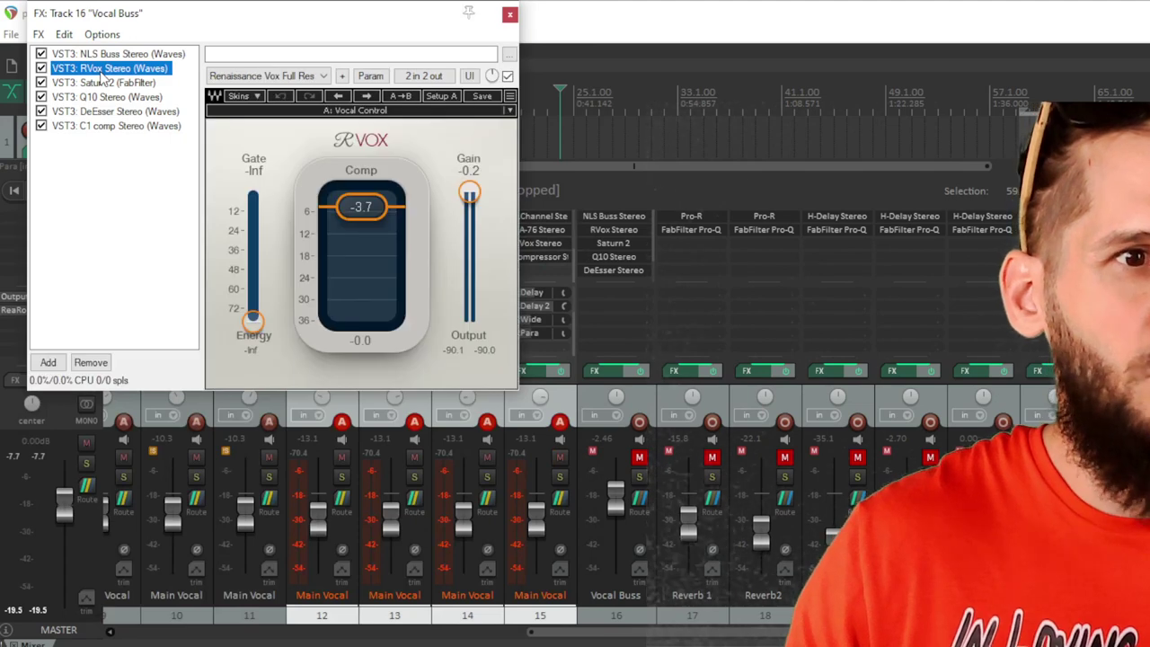
pyautogui.click(149, 84)
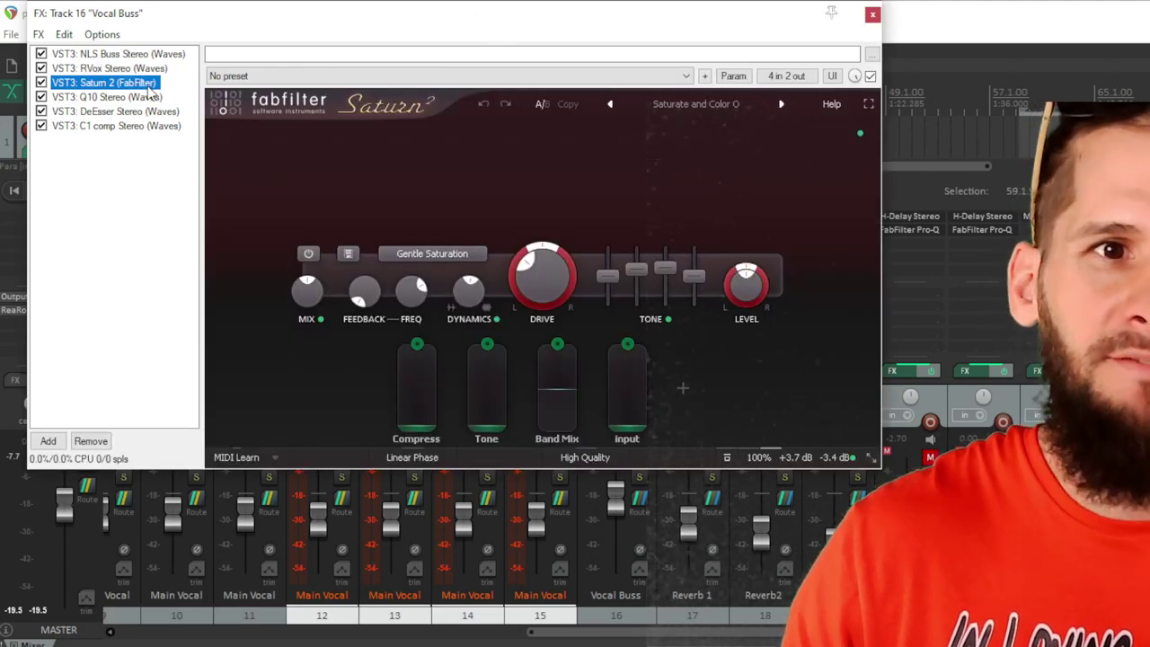
pyautogui.click(144, 97)
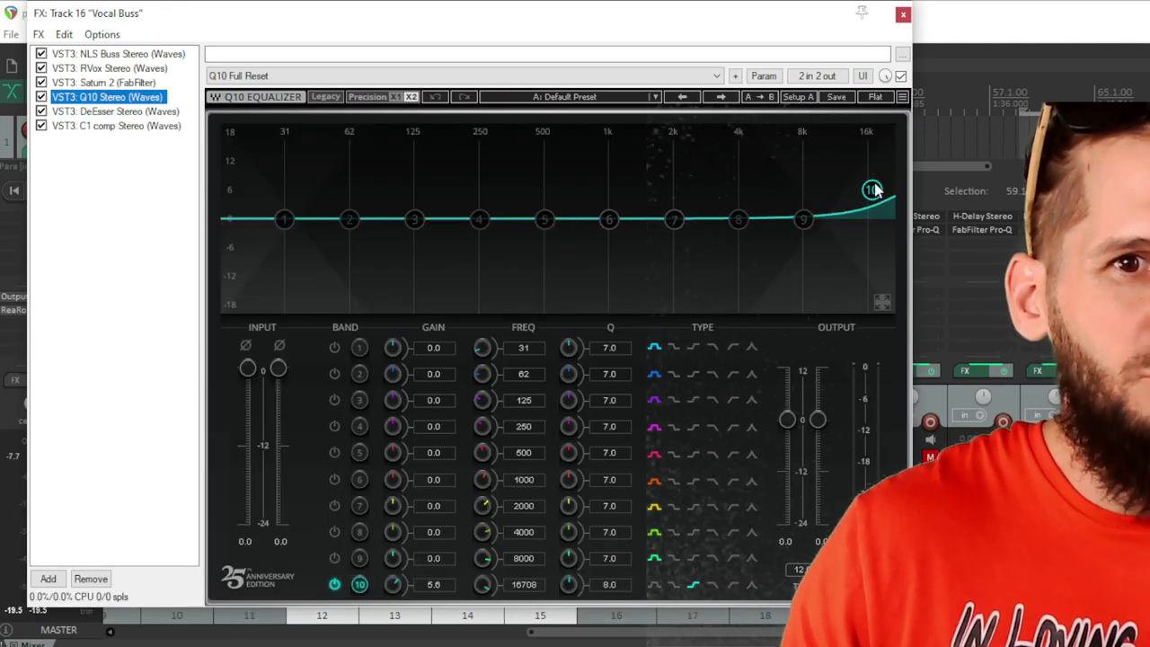
pyautogui.click(117, 111)
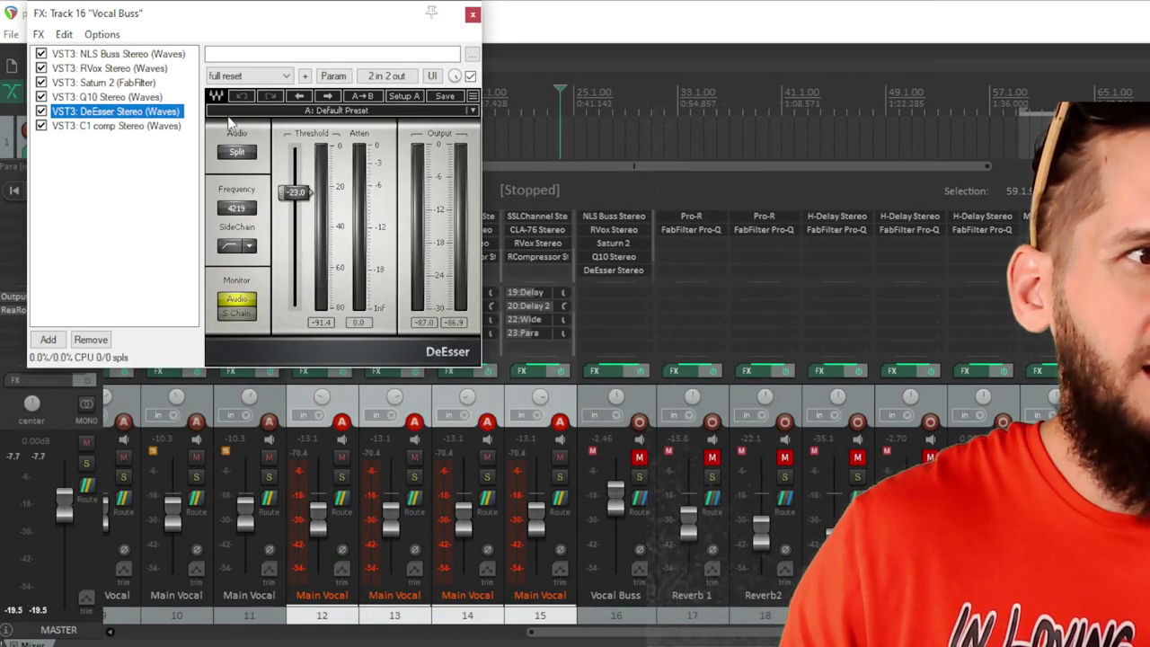
# Step: Bypass the C1 comp in the Vocal Buss chain, and unmute the bus while playing the soloed vocal
pyautogui.click(123, 127)
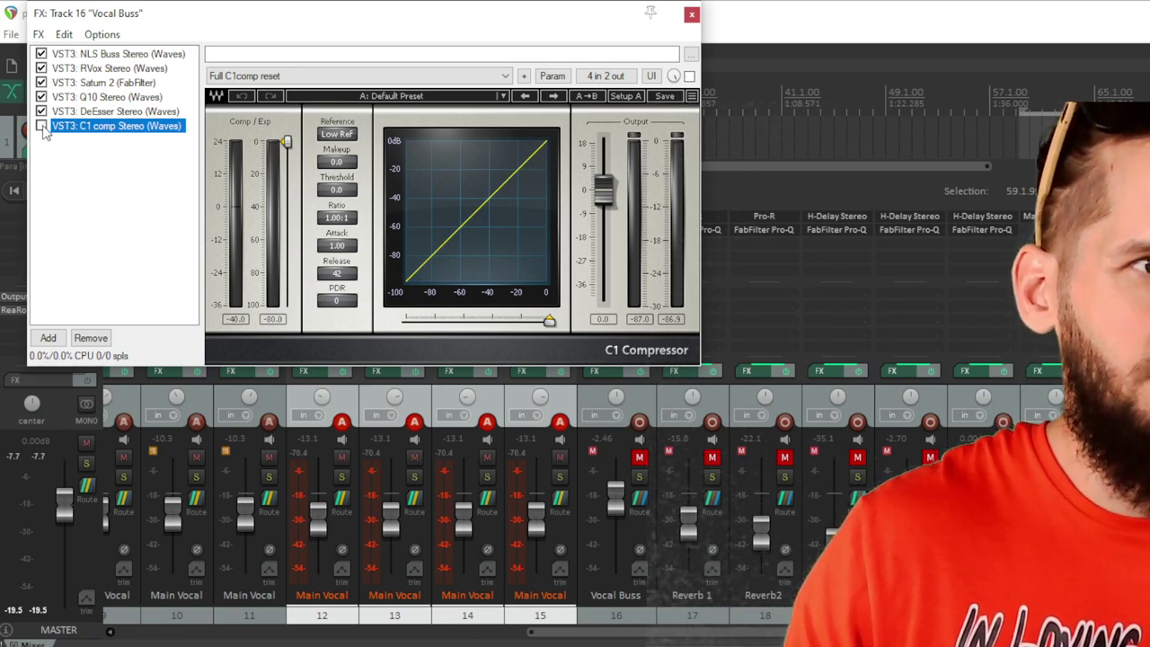
pyautogui.click(640, 459)
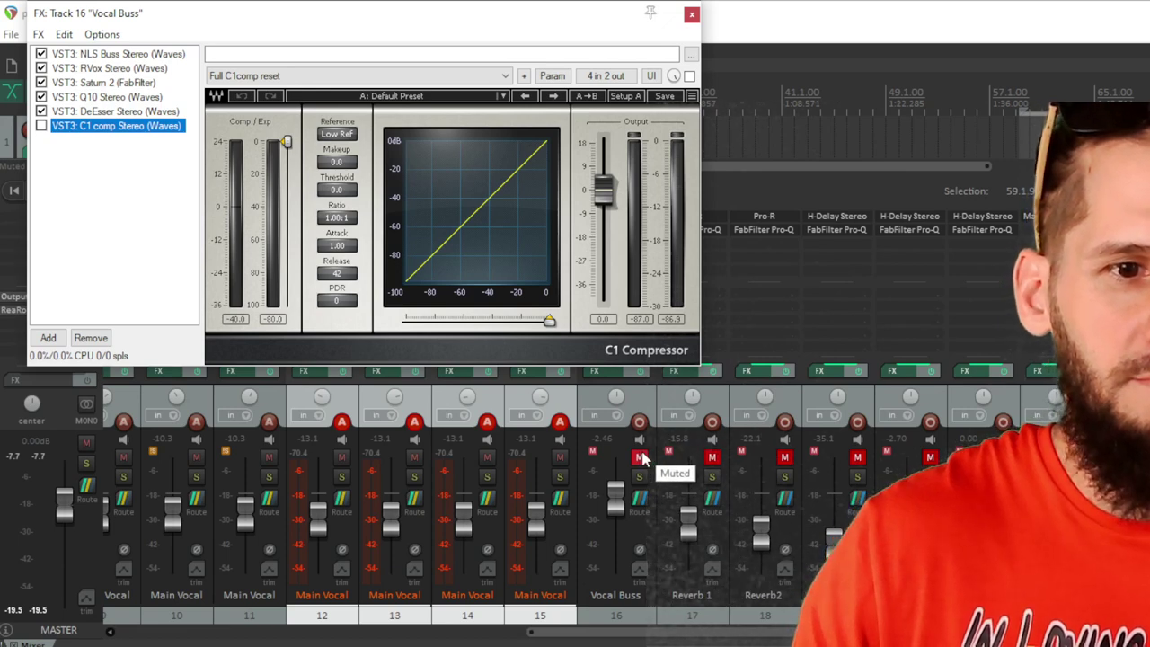
pyautogui.press('space')
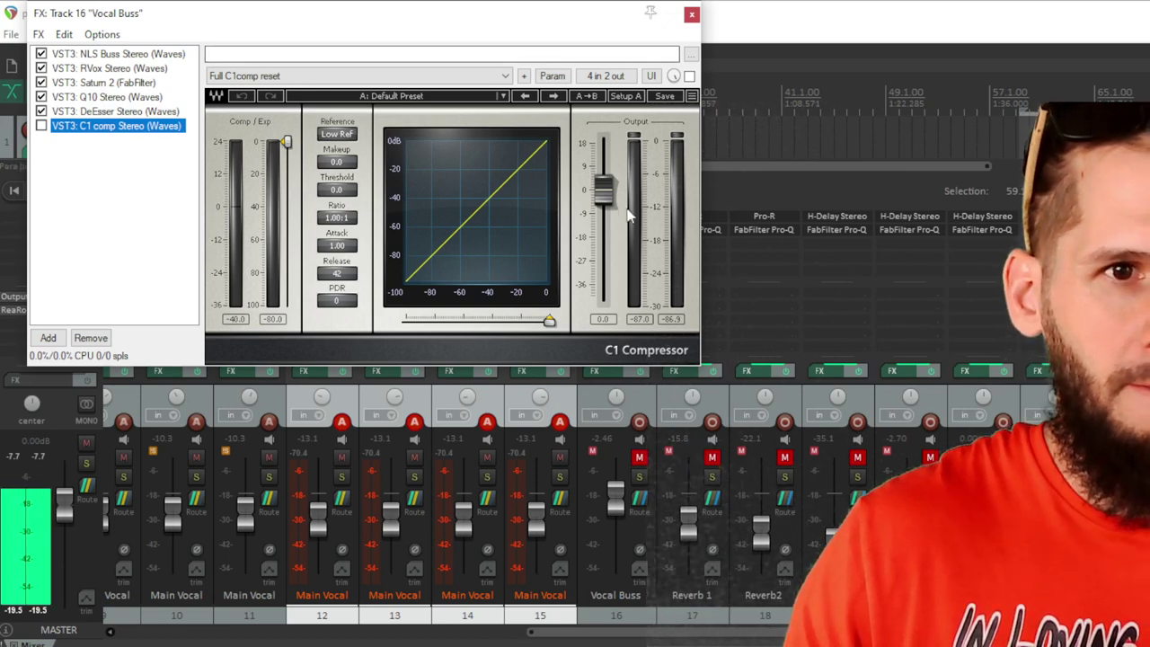
pyautogui.click(640, 459)
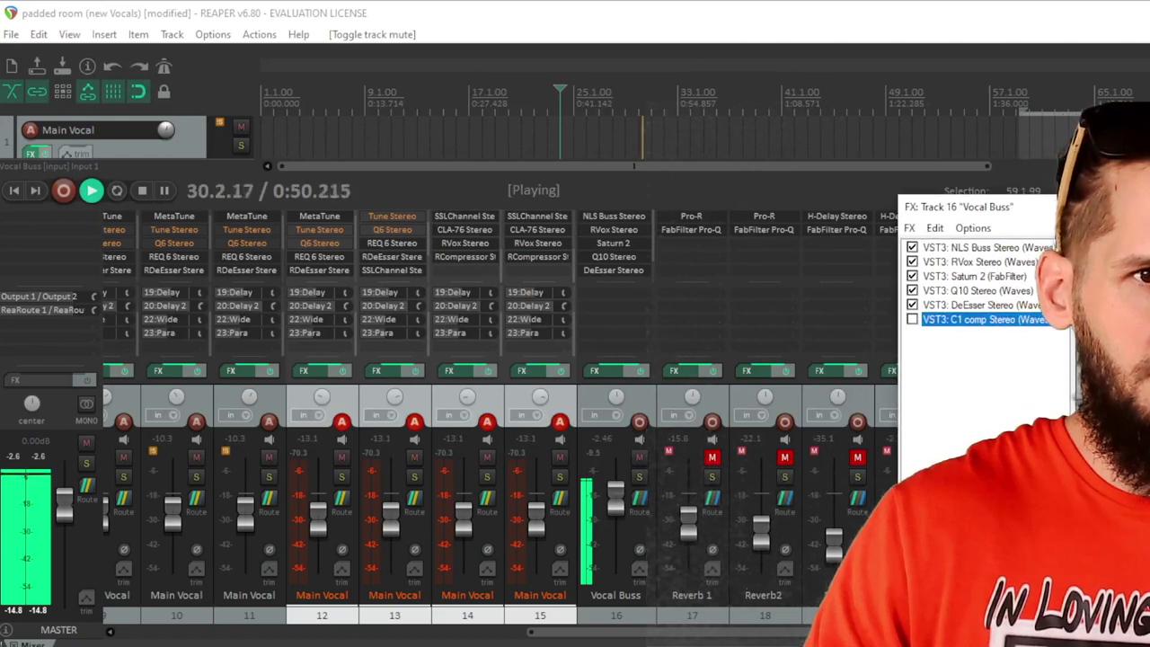
pyautogui.press('space')
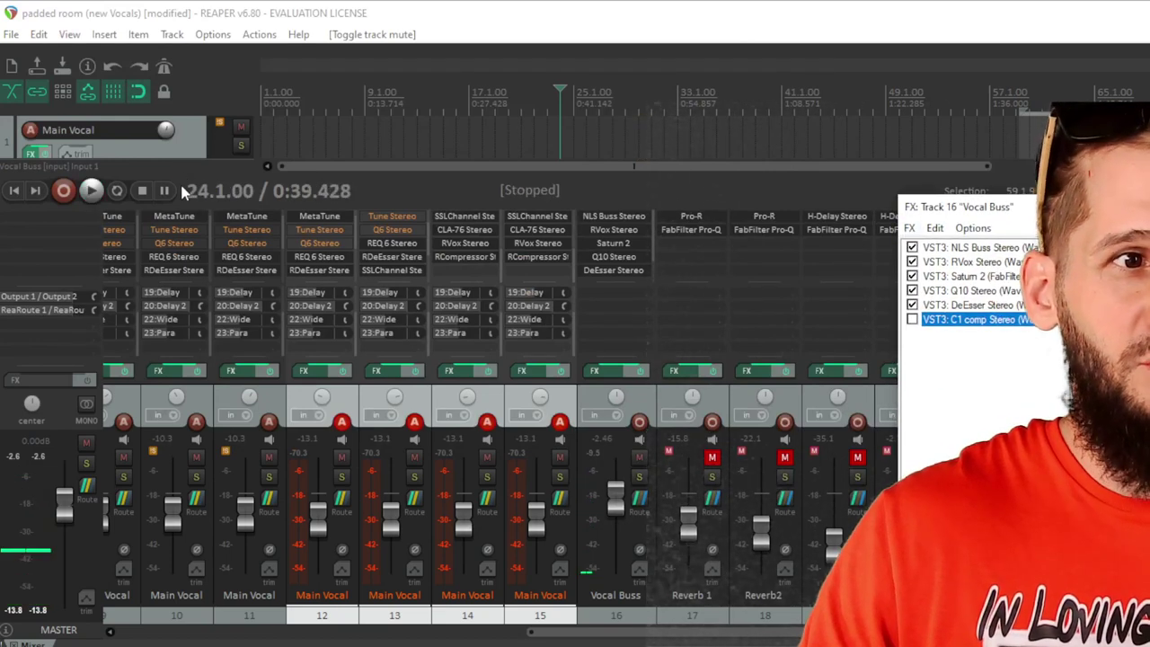
# Step: Move the edit cursor to 25.1.00 on the timeline, and restore the enlarged mixer
pyautogui.moveTo(179, 181); pyautogui.dragTo(185, 391)
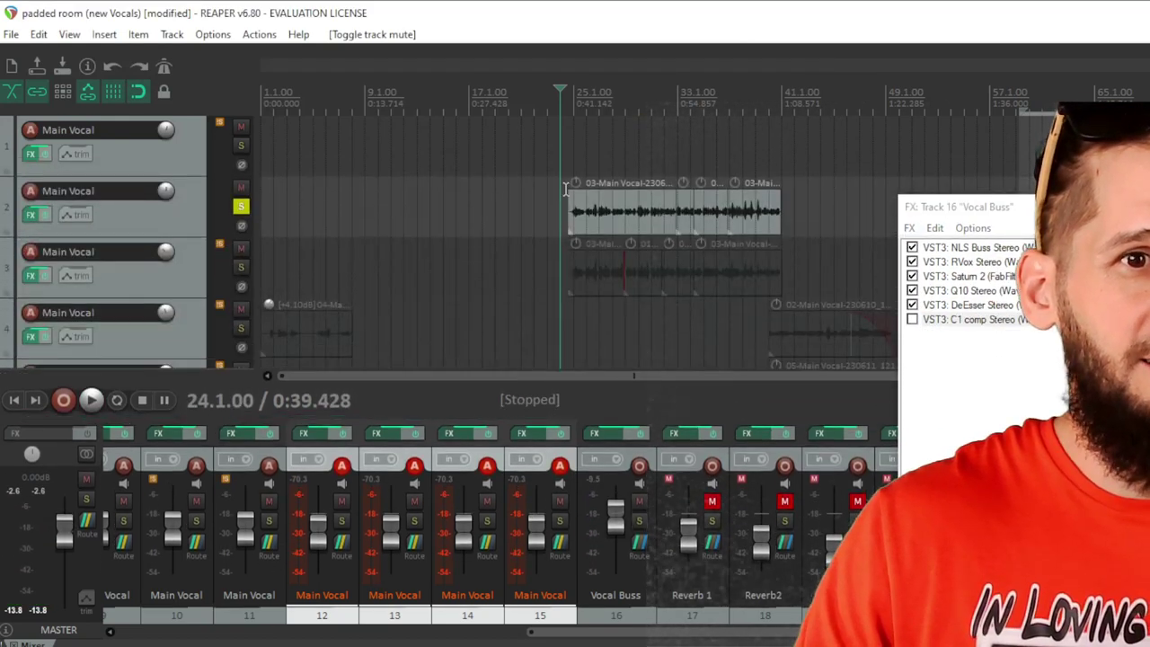
pyautogui.click(576, 106)
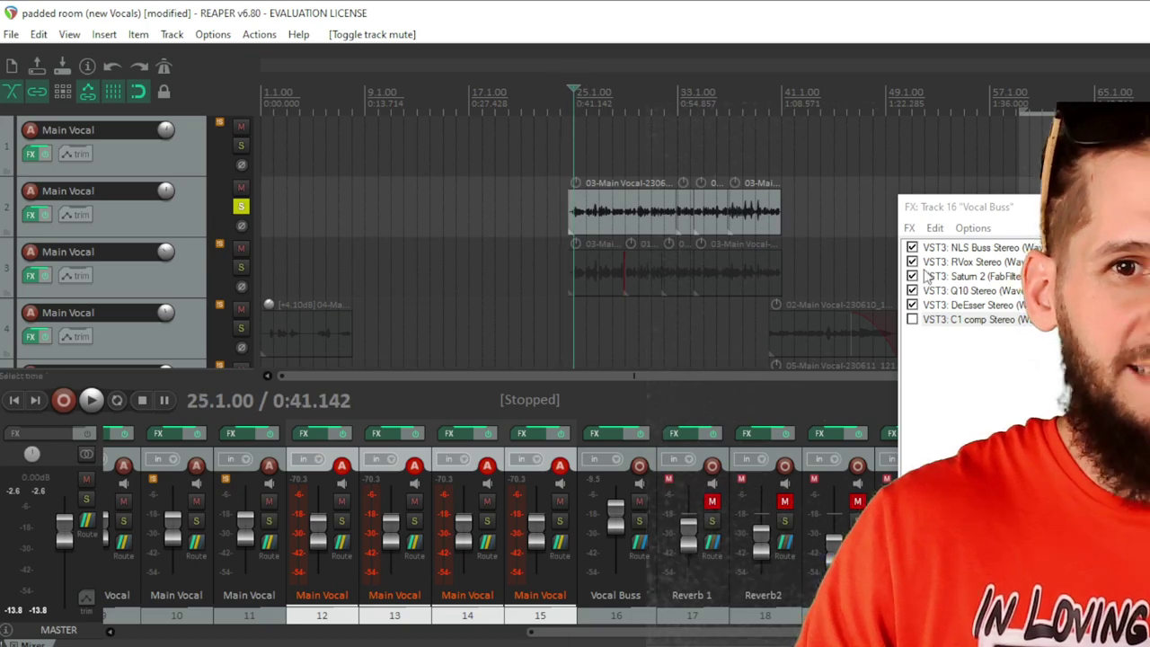
pyautogui.moveTo(435, 418); pyautogui.dragTo(427, 134)
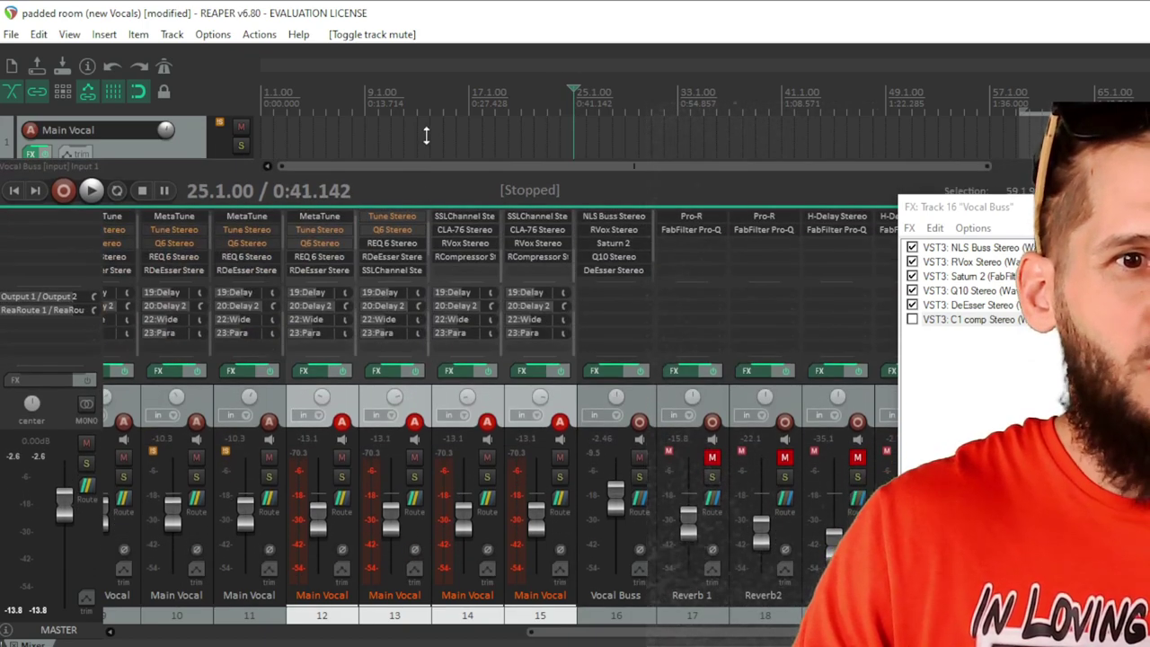
# Step: Bring the Vocal Buss C1 comp into full view, and examine the Pro-R settings on the Reverb 1 track
pyautogui.click(971, 319)
pyautogui.moveTo(962, 207); pyautogui.dragTo(380, 54)
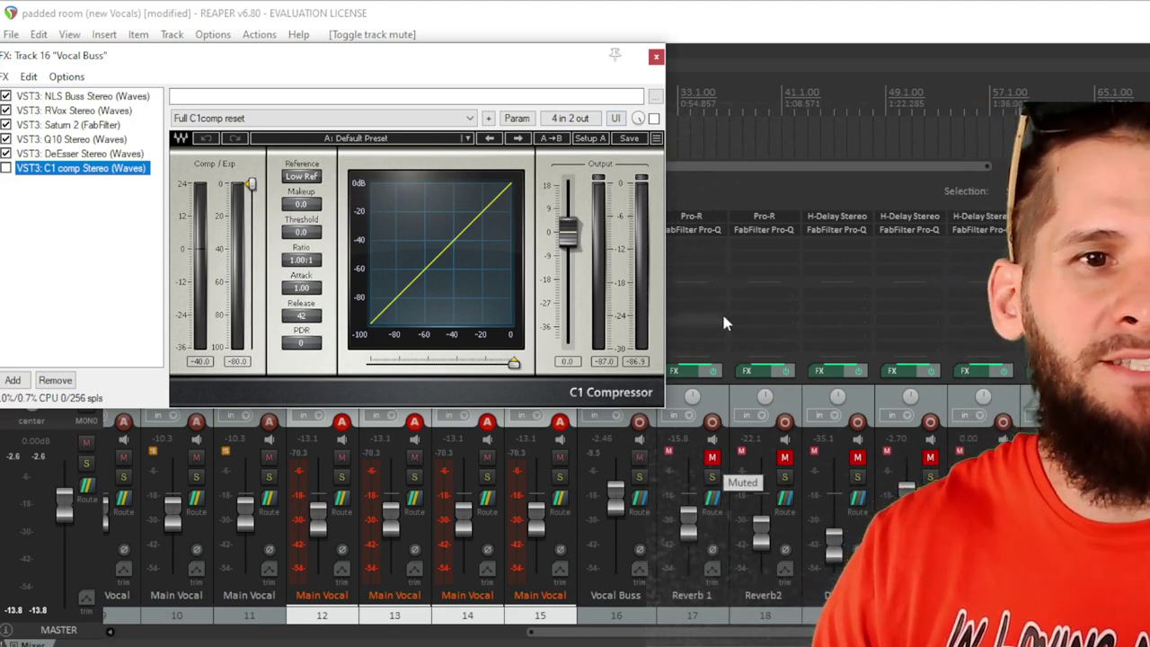
pyautogui.click(698, 217)
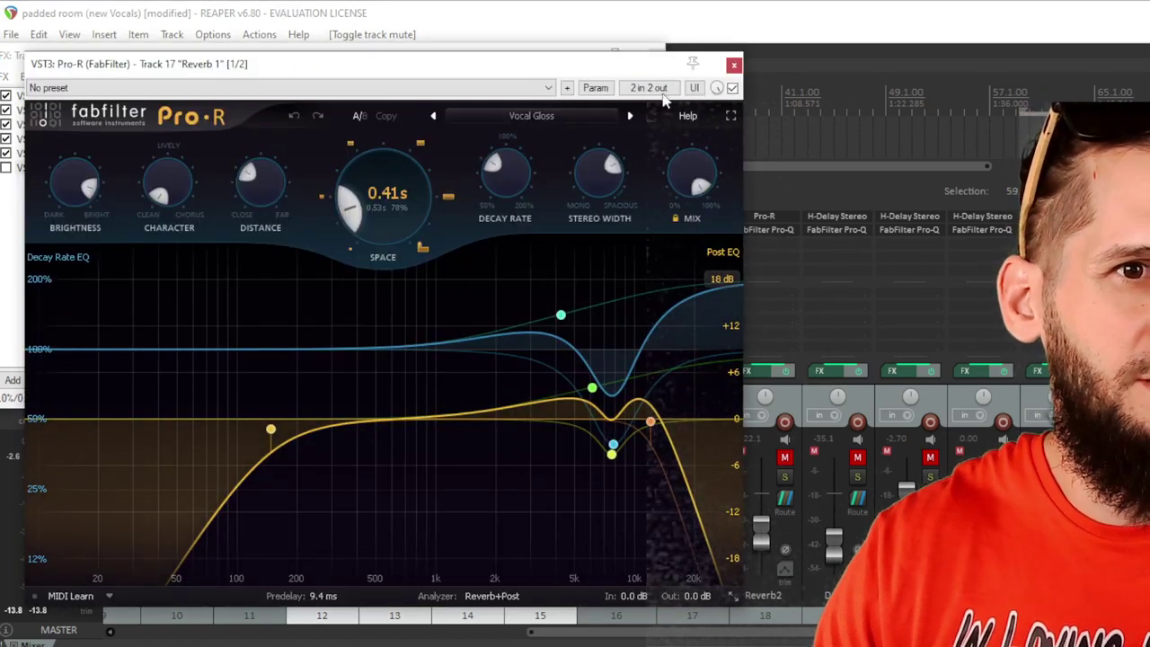
pyautogui.click(733, 68)
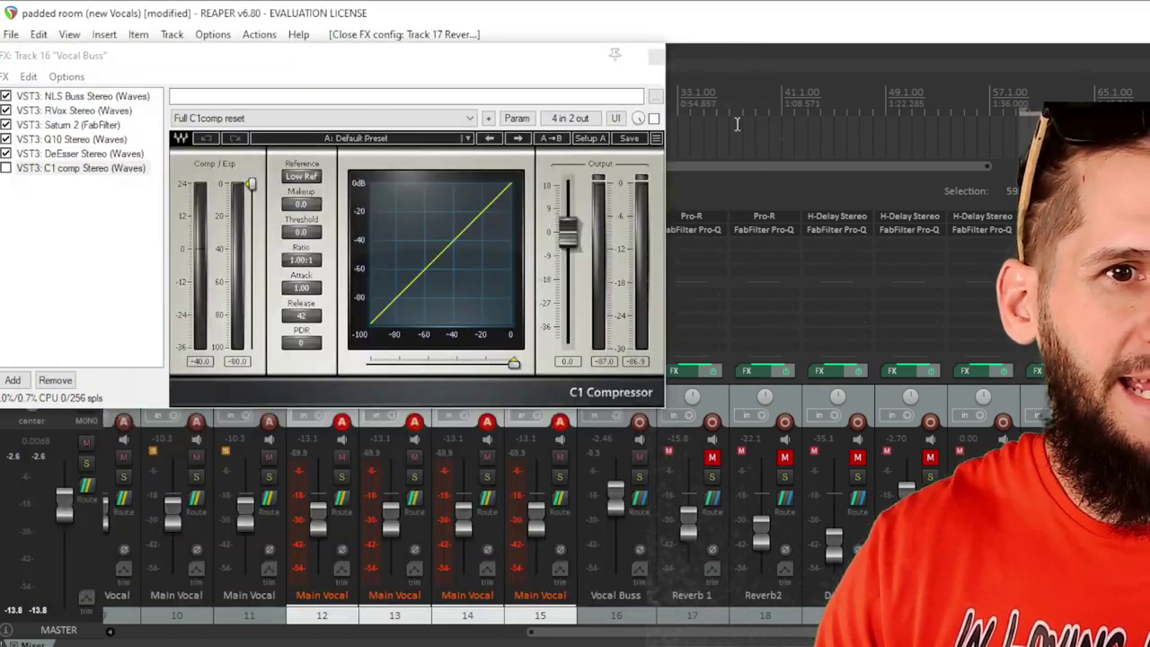
# Step: Open the Pro-Q on Reverb 1 to examine its curve, and unmute Reverb 1 and Reverb2 while playing the vocal
pyautogui.click(709, 234)
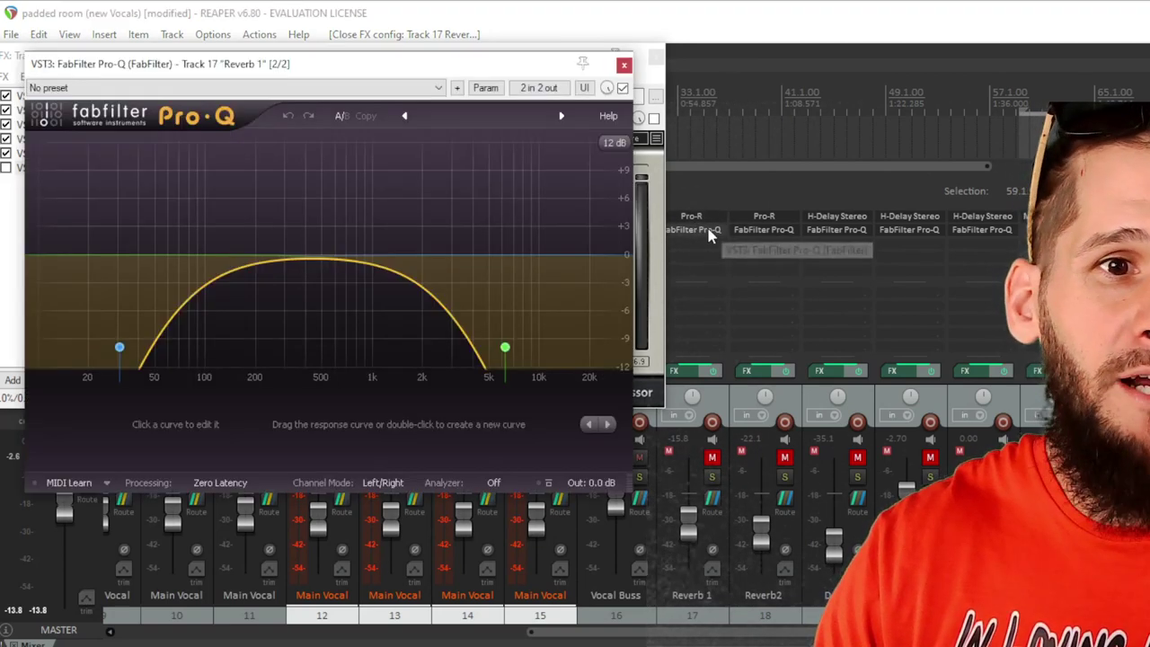
pyautogui.scroll(-3, 164, 350)
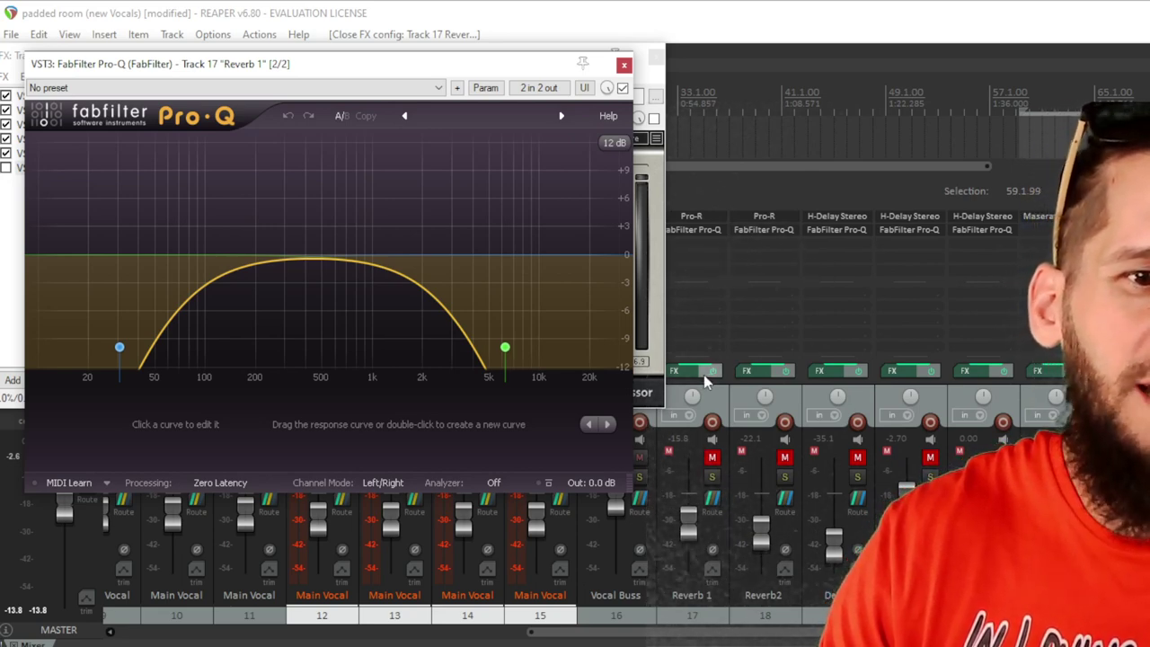
pyautogui.press('space')
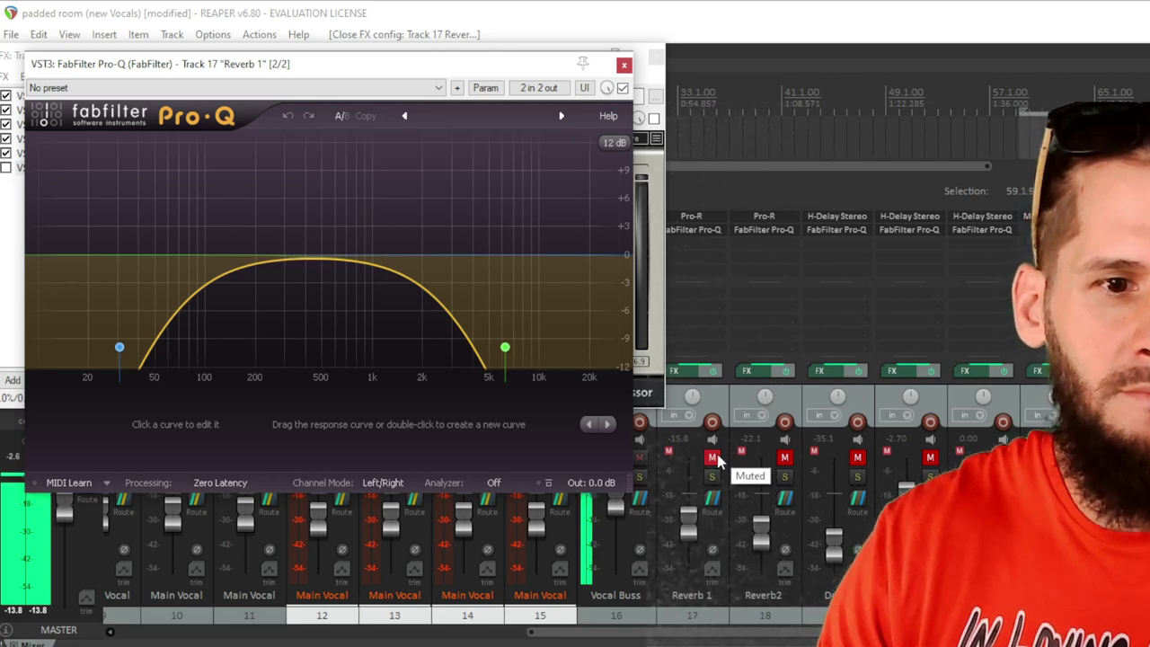
pyautogui.click(715, 459)
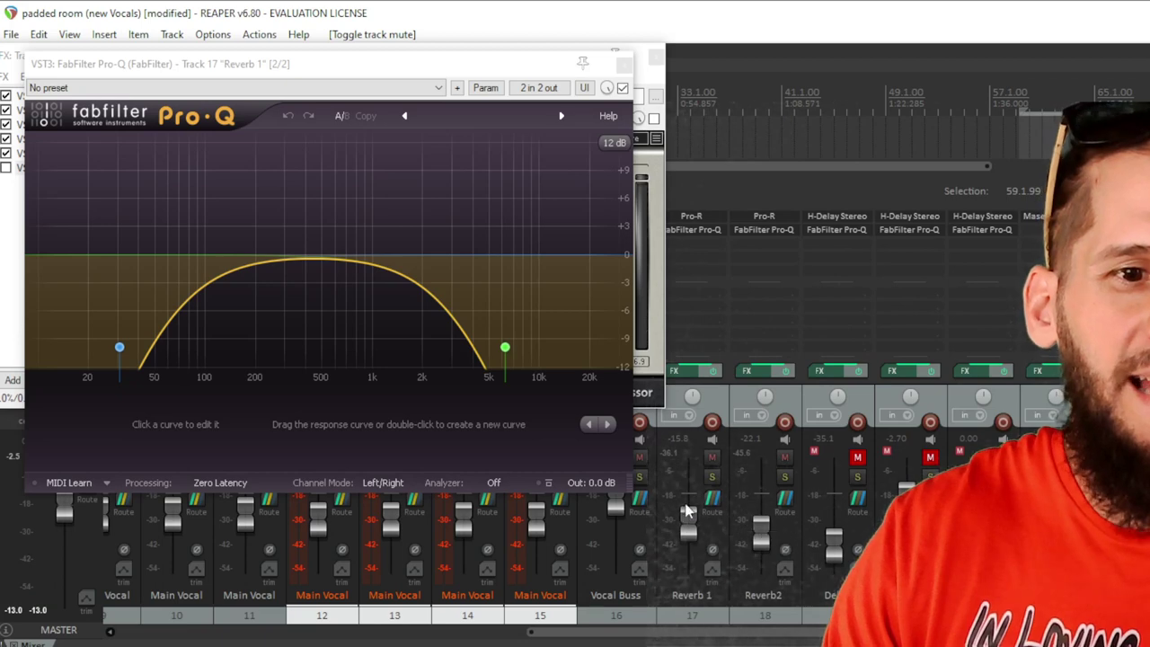
# Step: Close the Reverb 1 Pro-Q and Vocal Buss FX windows, and examine the sends on Main Vocal track 2
pyautogui.moveTo(356, 64); pyautogui.dragTo(424, 27)
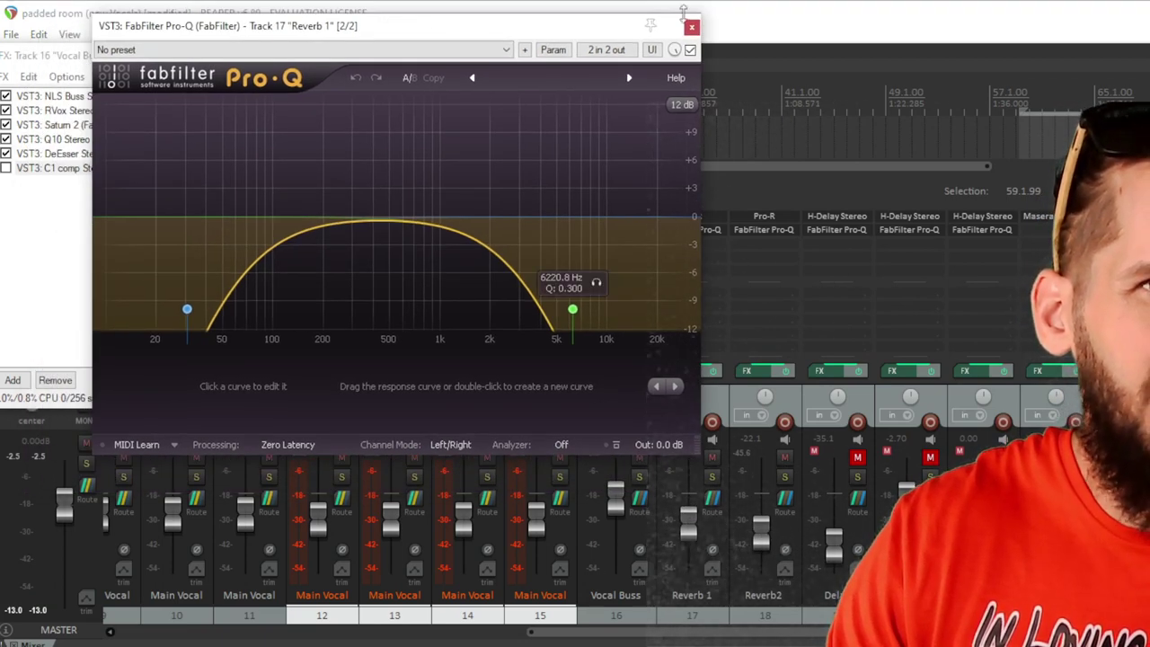
pyautogui.click(692, 27)
pyautogui.click(657, 54)
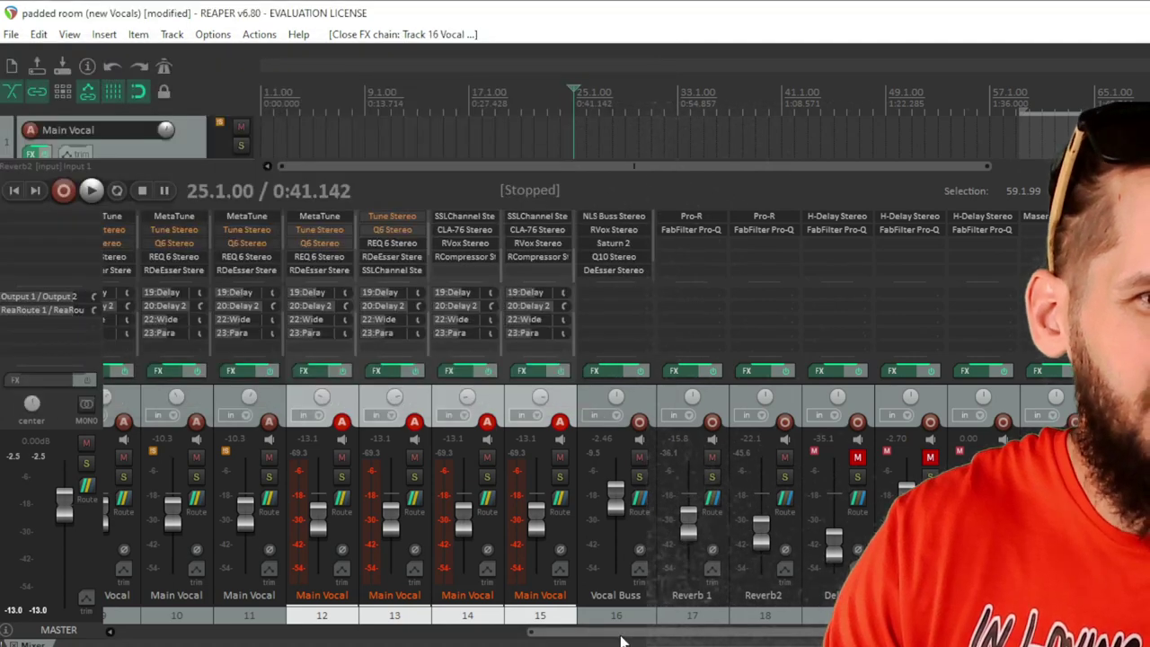
pyautogui.moveTo(622, 633); pyautogui.dragTo(206, 635)
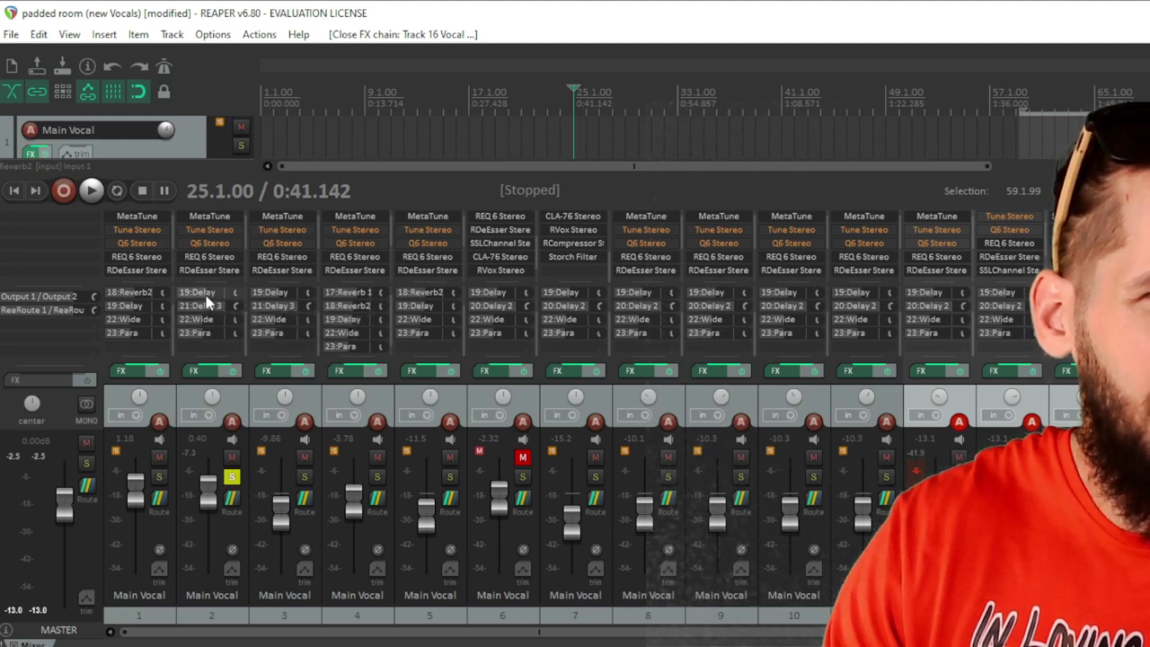
pyautogui.scroll(3, 209, 307)
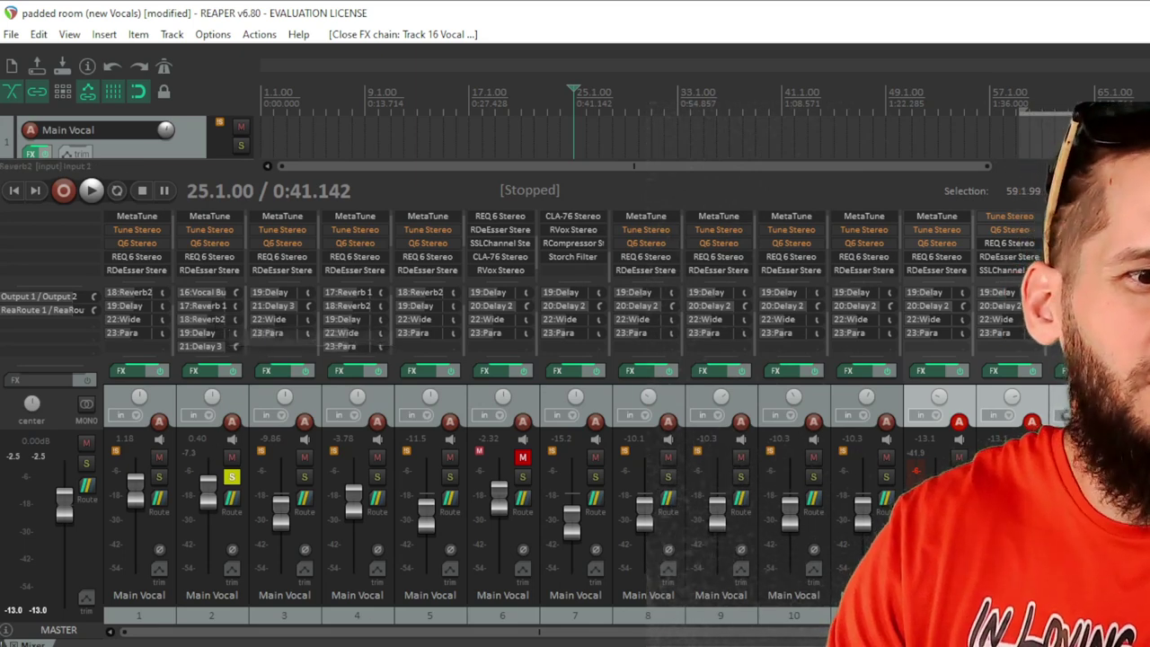
pyautogui.hscroll(8, 449, 640)
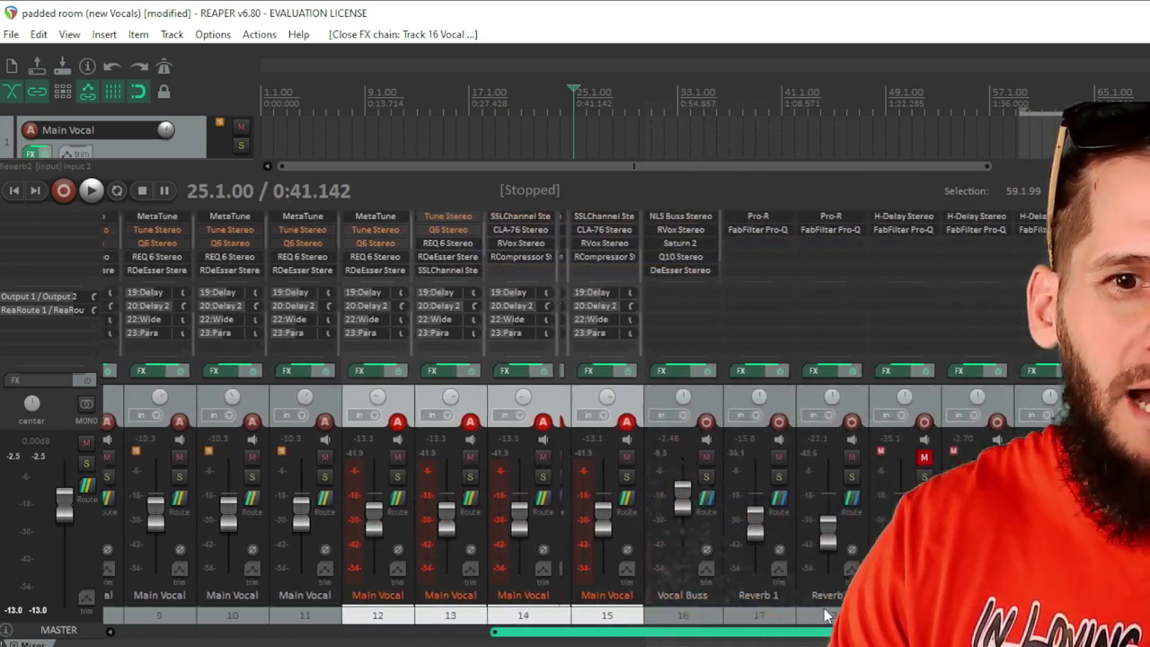
# Step: Play the vocal while adjusting the reverb levels, setting Reverb 1 to -5.23 dB and Reverb2 to -14.6 dB
pyautogui.moveTo(686, 535)
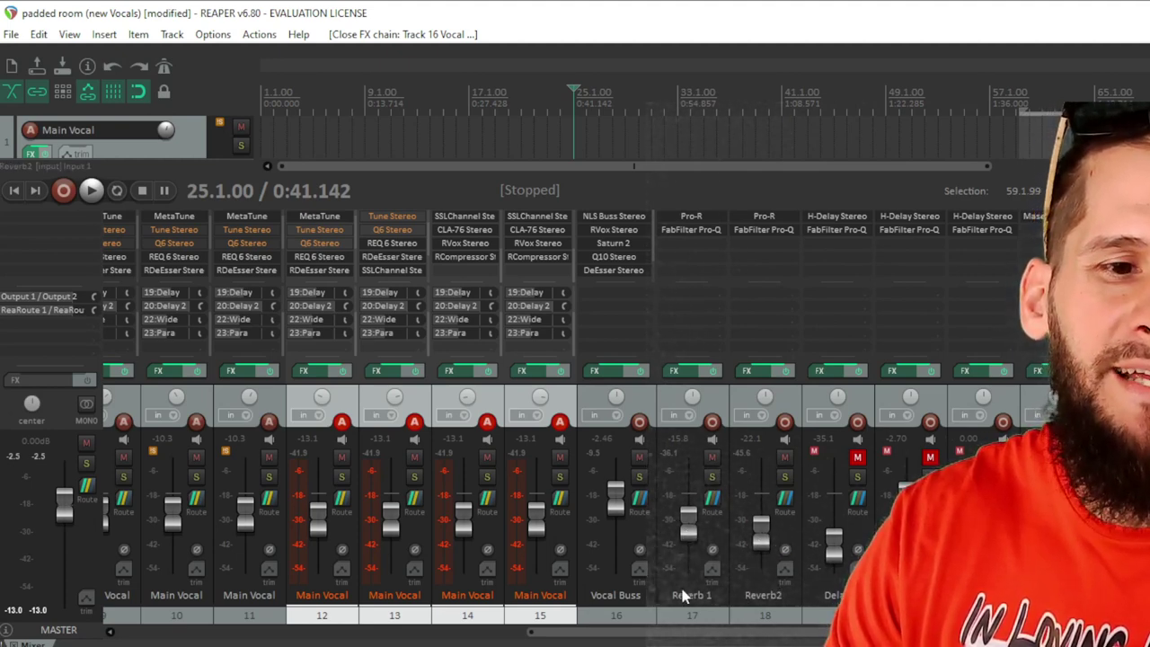
pyautogui.press('space')
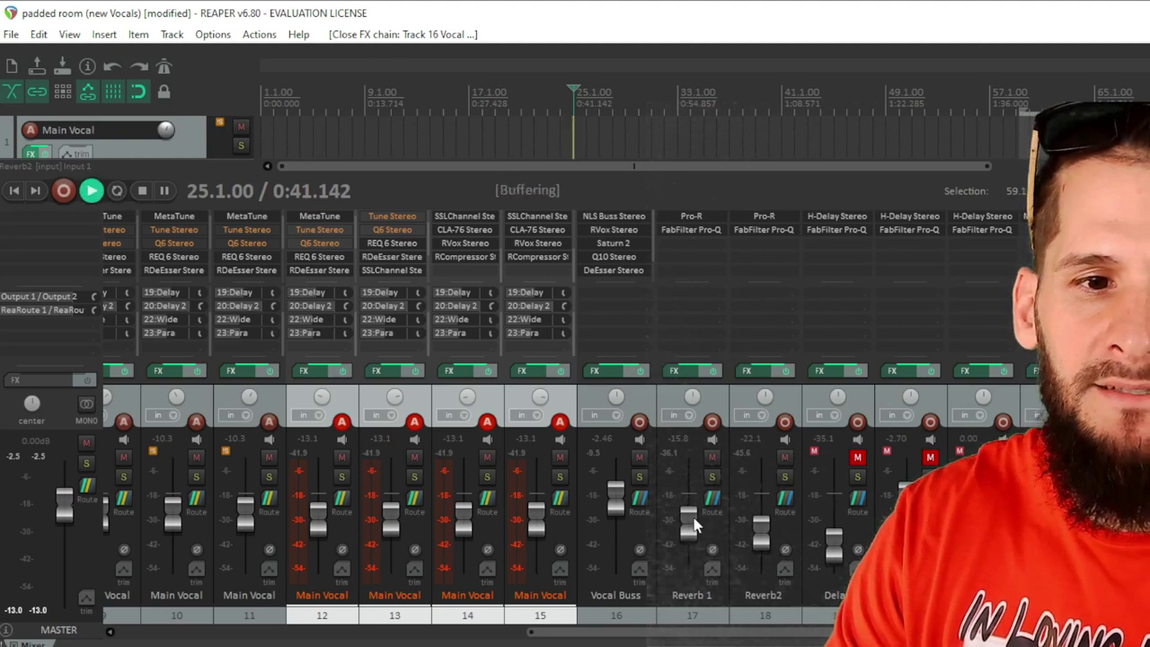
pyautogui.moveTo(692, 532); pyautogui.dragTo(689, 489)
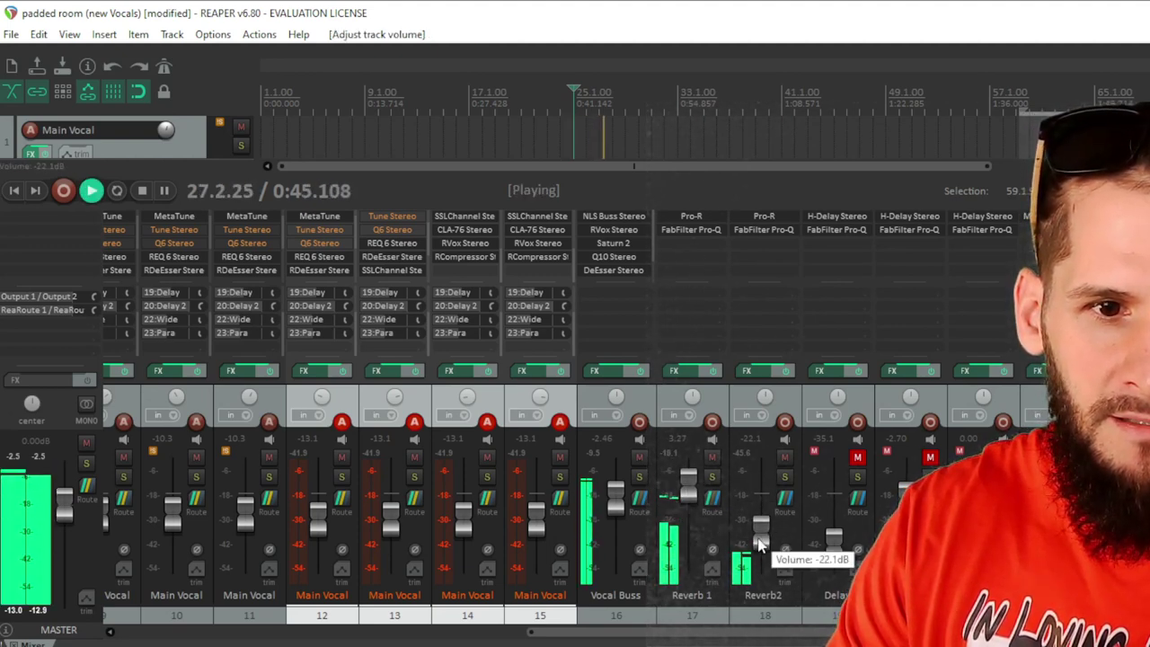
pyautogui.moveTo(761, 543); pyautogui.dragTo(760, 512)
pyautogui.scroll(3, 761, 512)
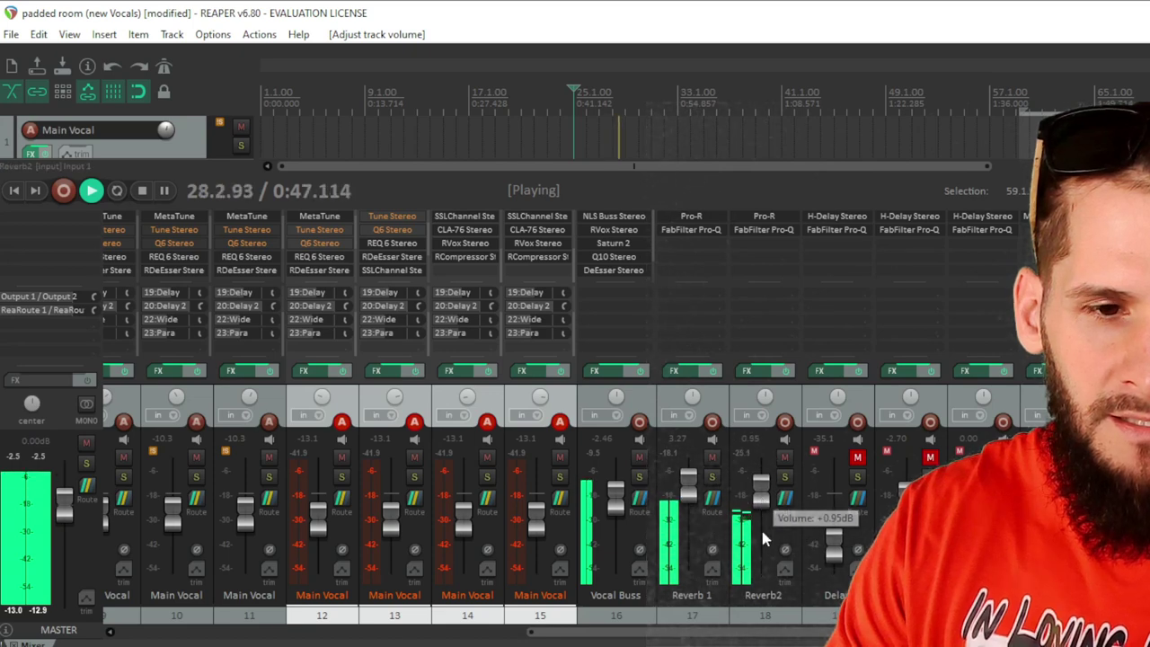
pyautogui.scroll(-10, 762, 502)
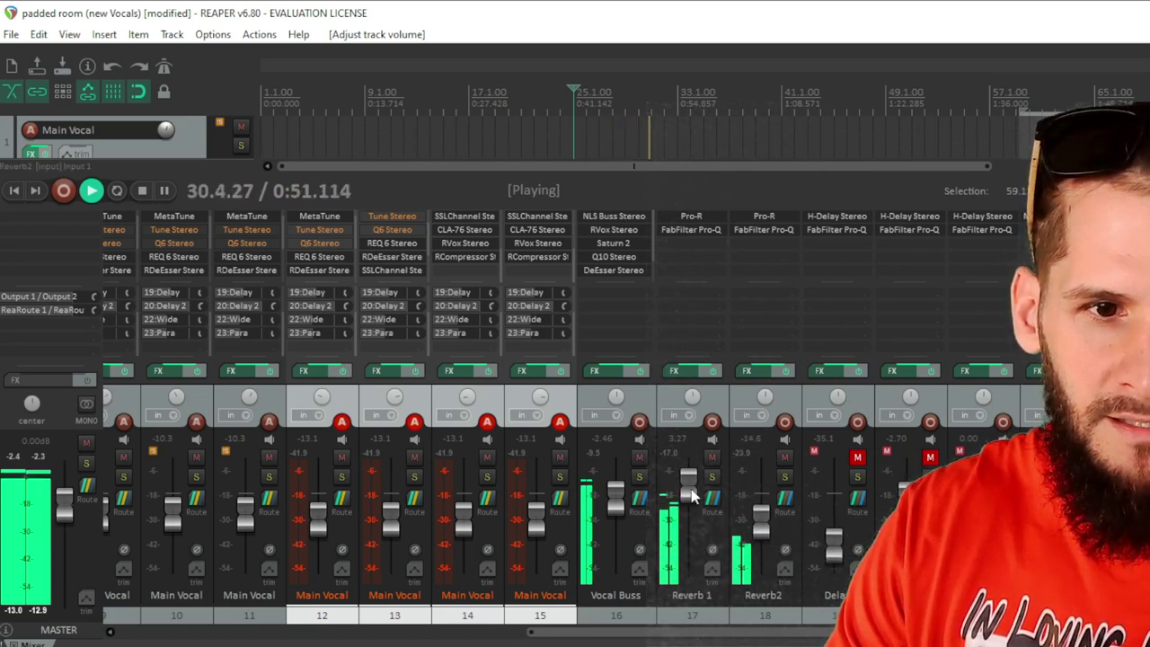
pyautogui.scroll(-6, 692, 502)
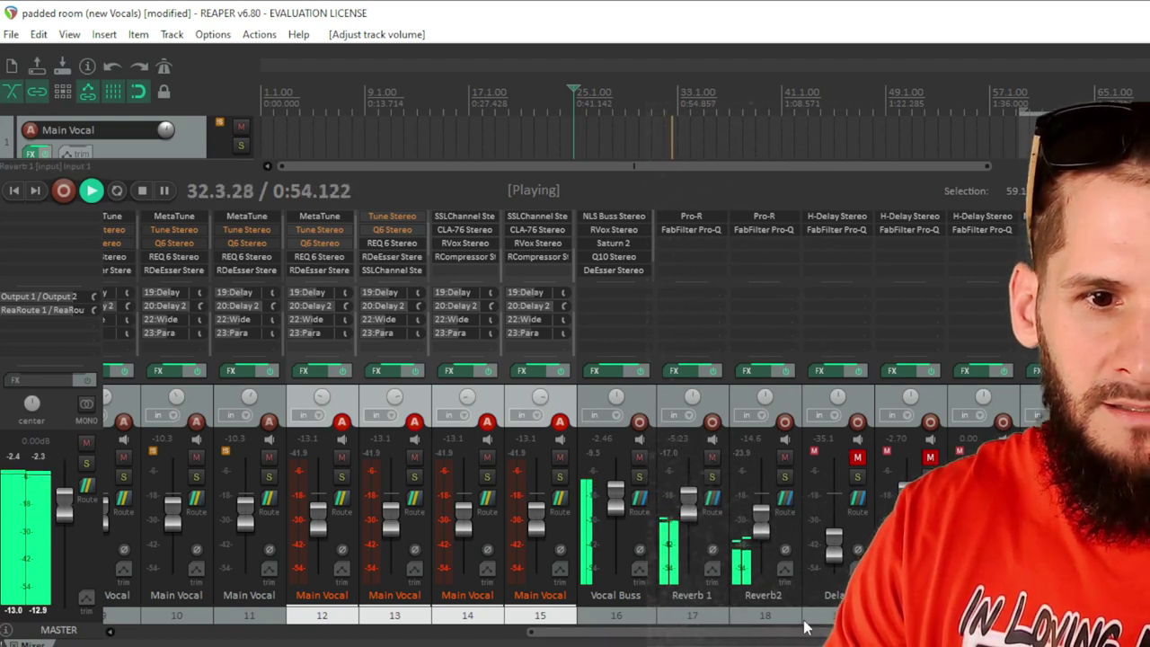
pyautogui.press('space')
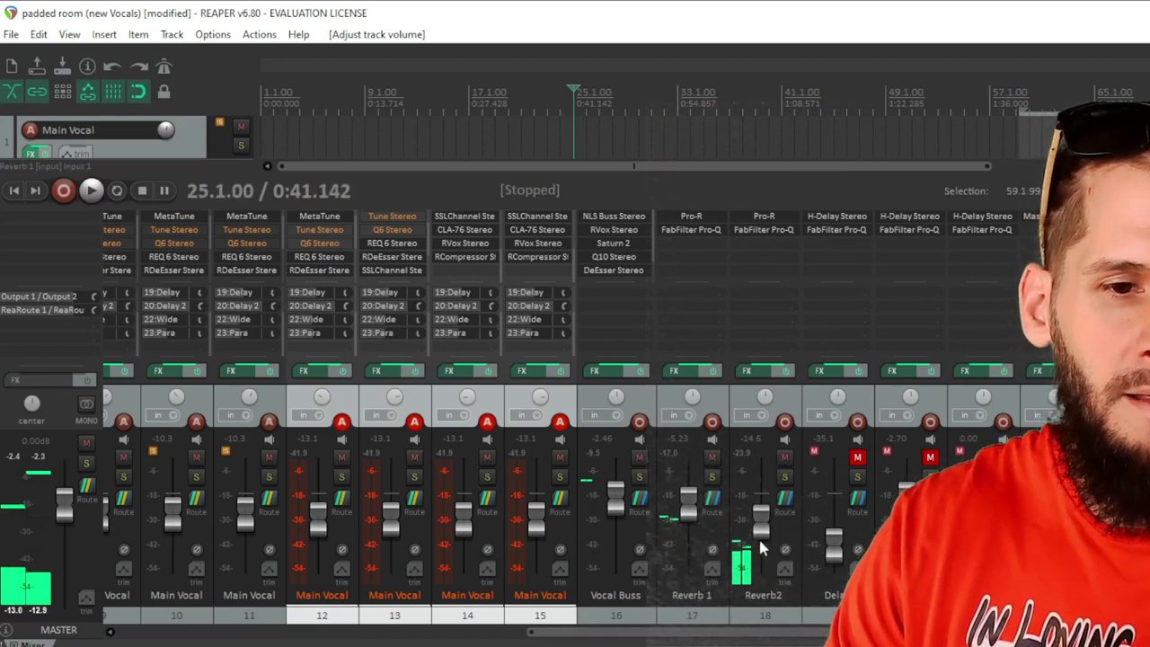
# Step: Open the H-Delay on the Delay track, unmute the track, and set its volume to -22.8 dB during playback
pyautogui.click(845, 222)
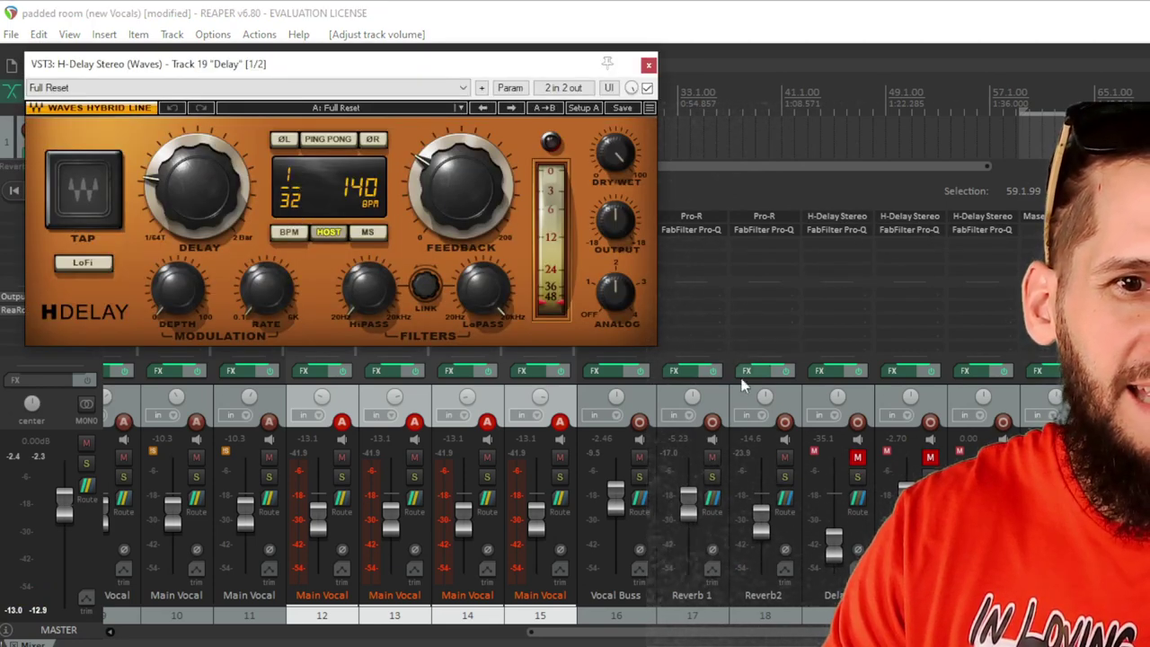
pyautogui.click(858, 457)
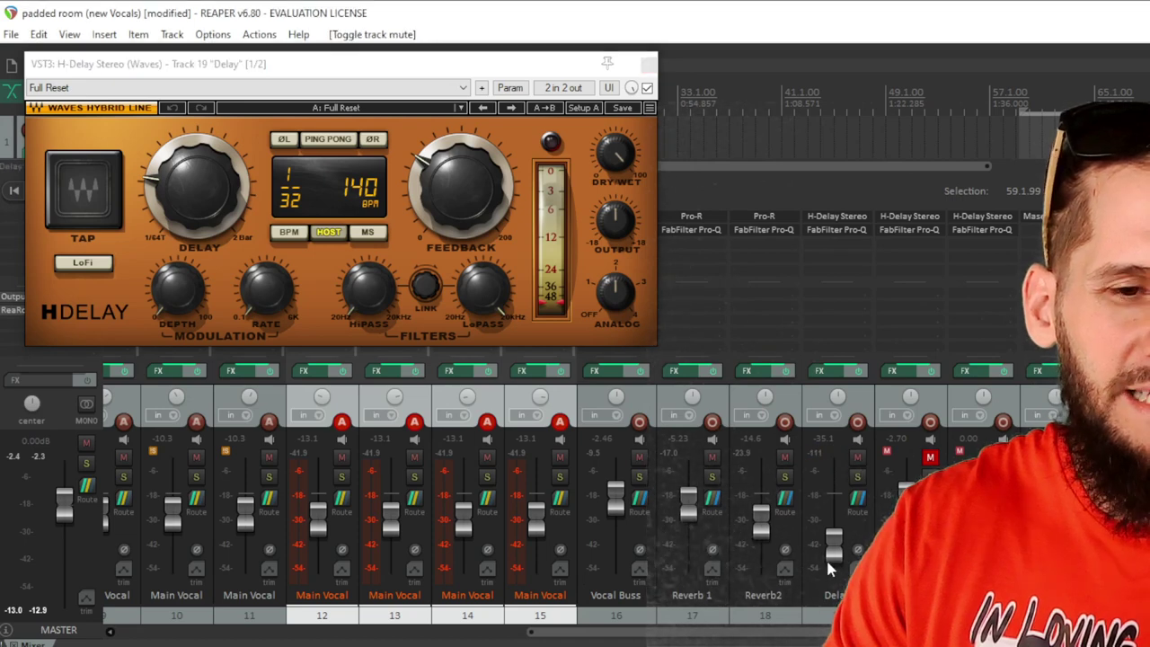
pyautogui.press('space')
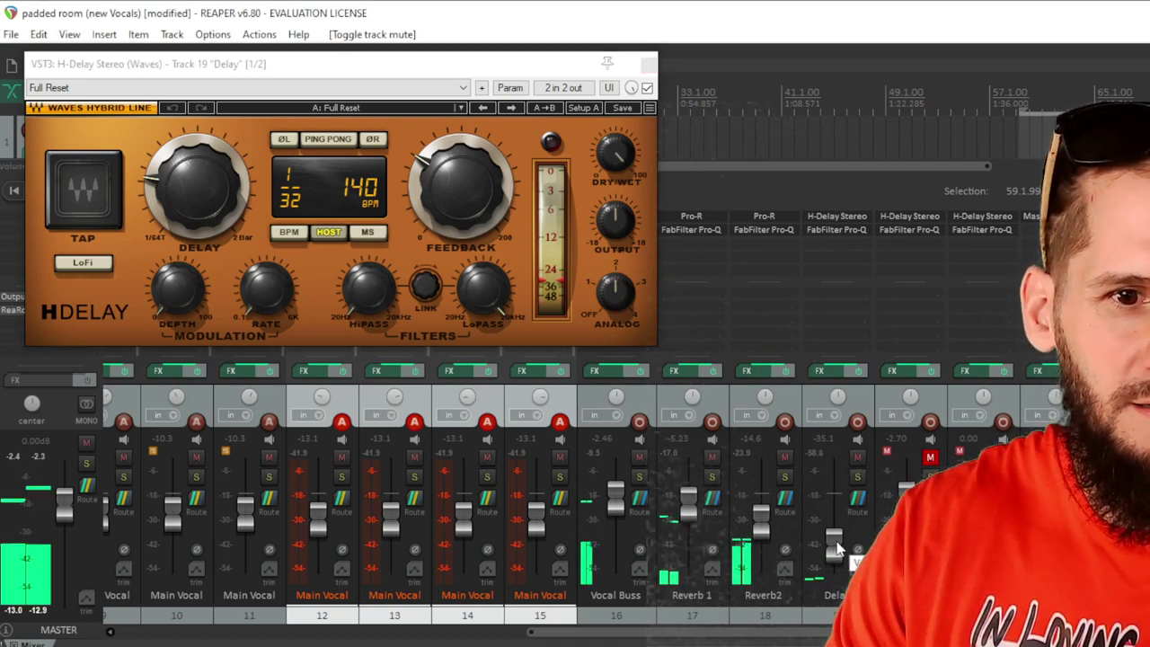
pyautogui.moveTo(834, 541)
pyautogui.mouseDown()
pyautogui.moveTo(834, 485)
pyautogui.moveTo(836, 553)
pyautogui.mouseUp()
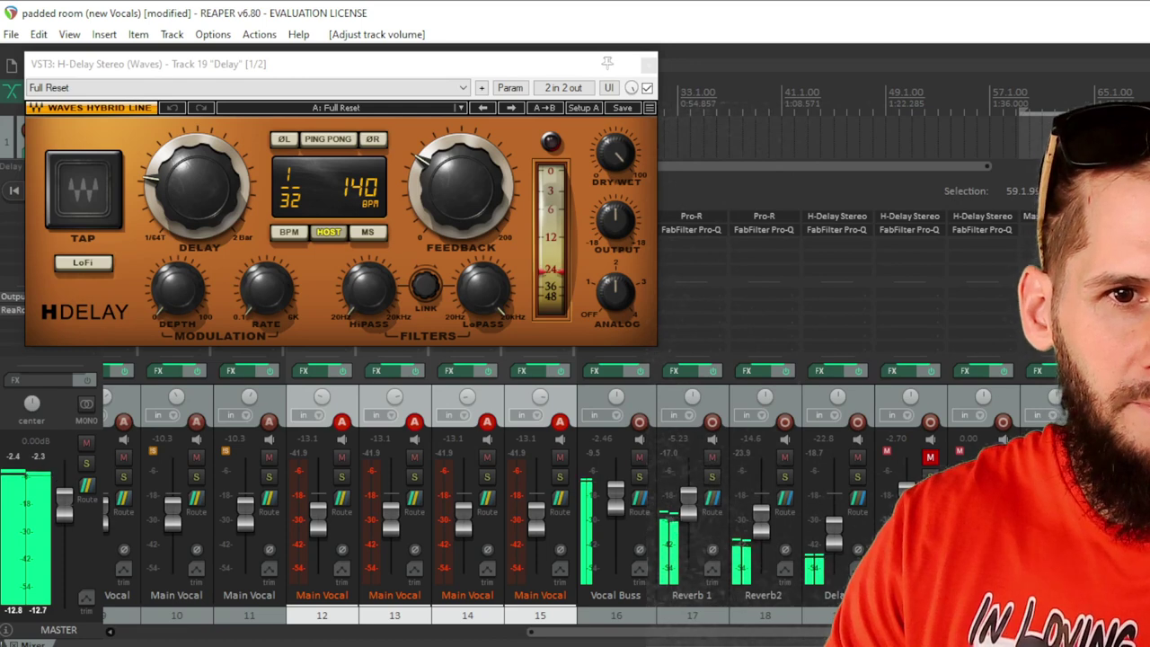
# Step: Unmute Delay 2 and examine its H-Delay settings, closing both H-Delay windows when finished
pyautogui.click(930, 457)
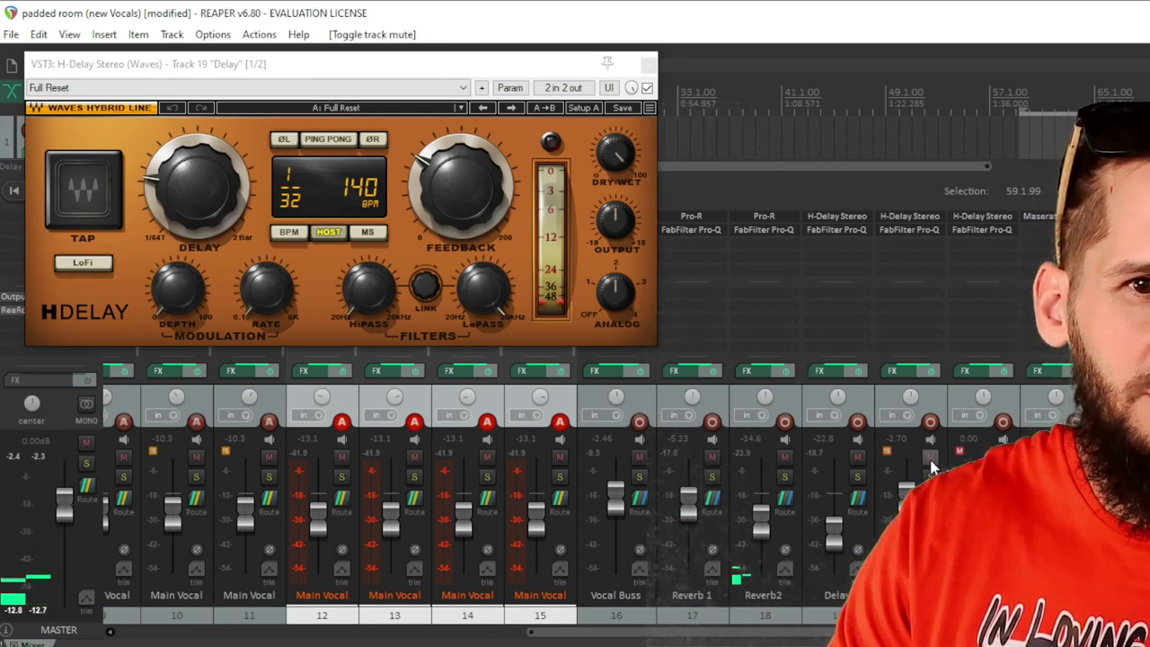
pyautogui.click(911, 217)
pyautogui.moveTo(216, 64); pyautogui.dragTo(465, 74)
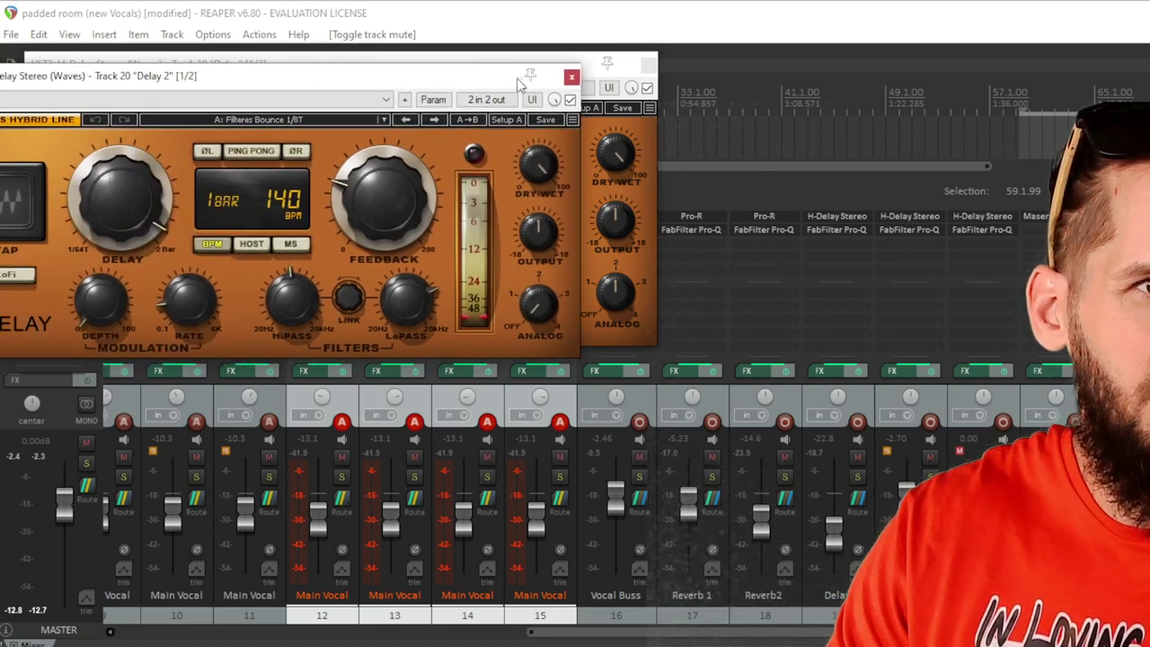
pyautogui.click(570, 78)
pyautogui.click(648, 65)
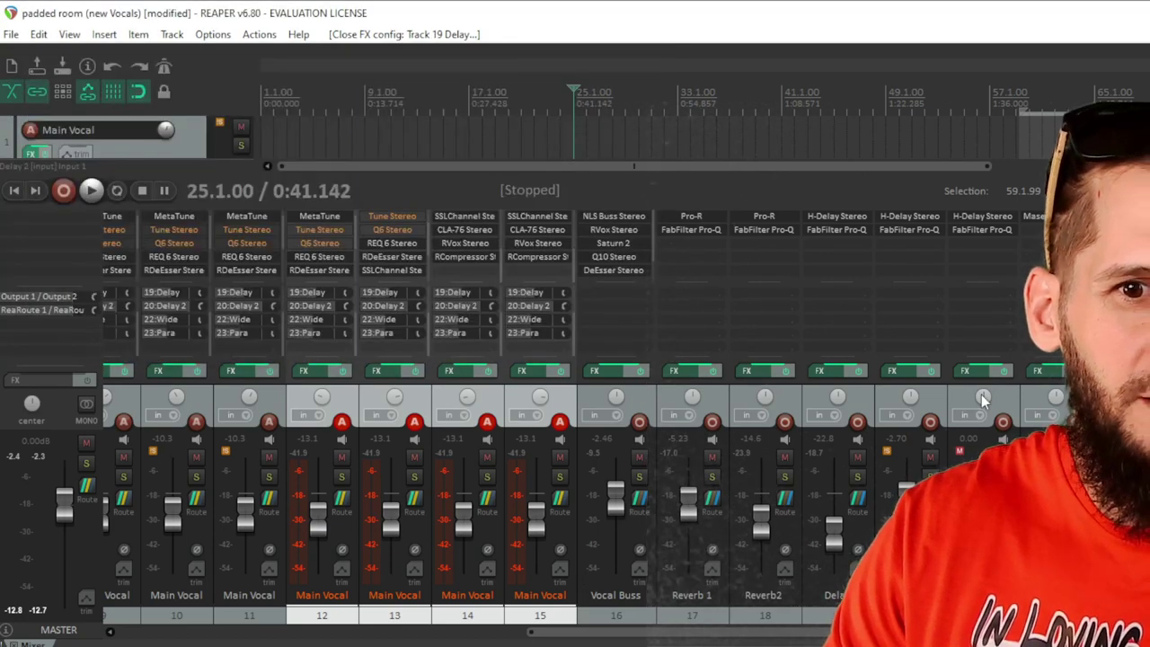
# Step: Add a send from Main Vocal track 2 to Delay 2 during playback, and close the routing window
pyautogui.press('space')
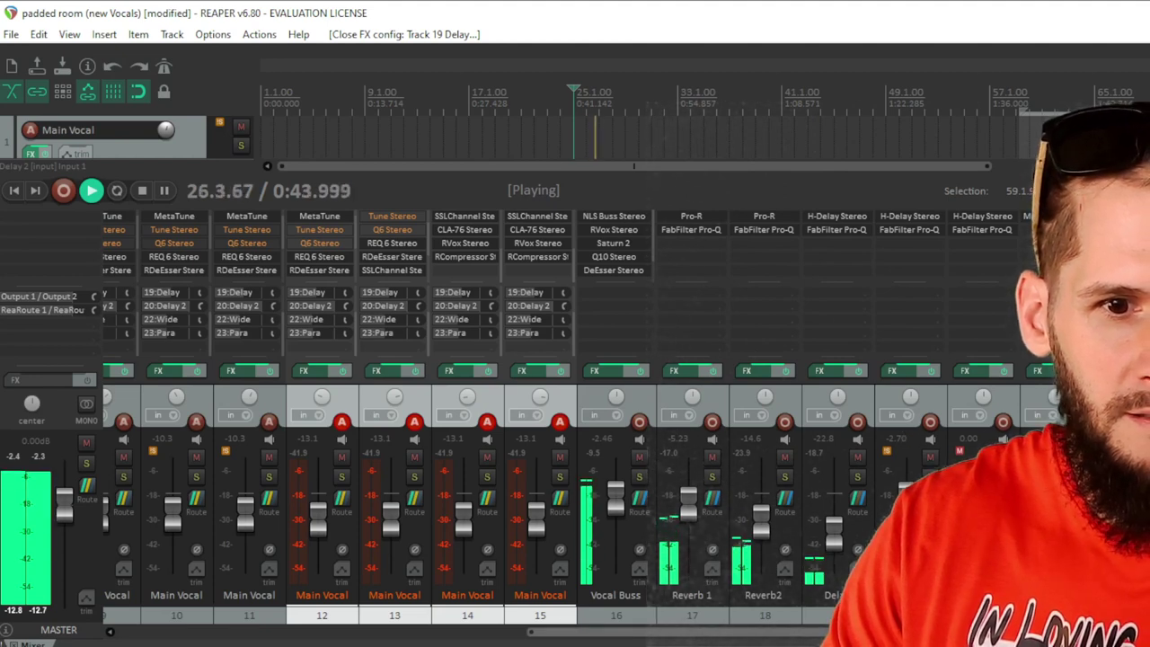
pyautogui.hscroll(-4, 694, 640)
pyautogui.hscroll(-10, 693, 640)
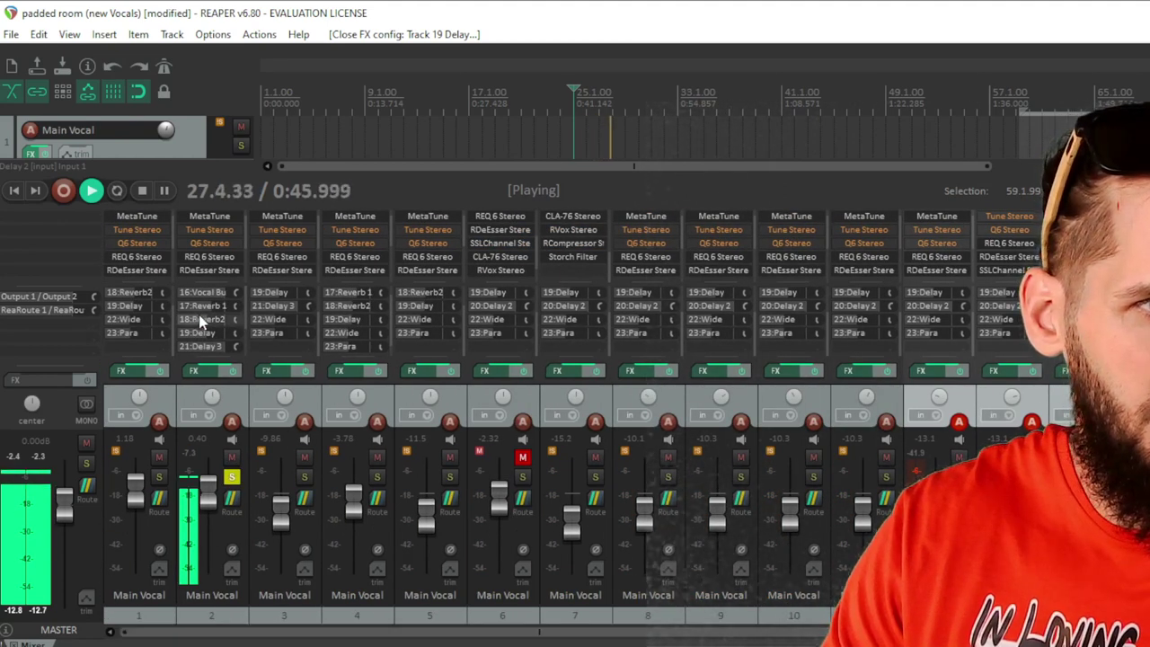
pyautogui.click(225, 346)
pyautogui.click(386, 333)
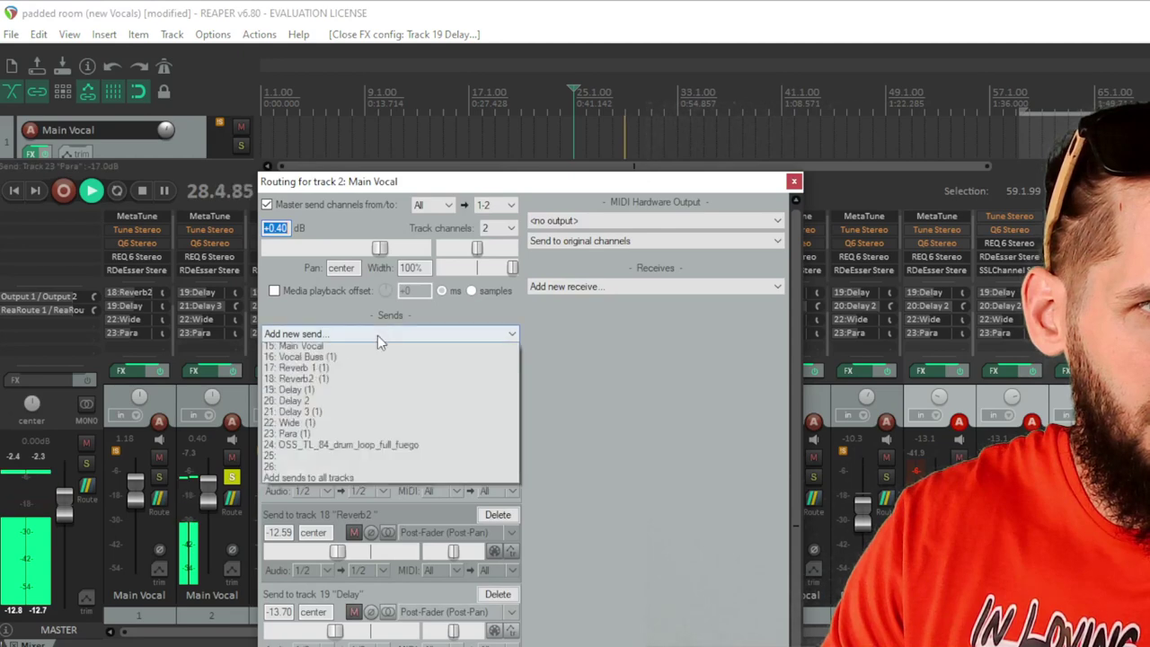
pyautogui.click(301, 559)
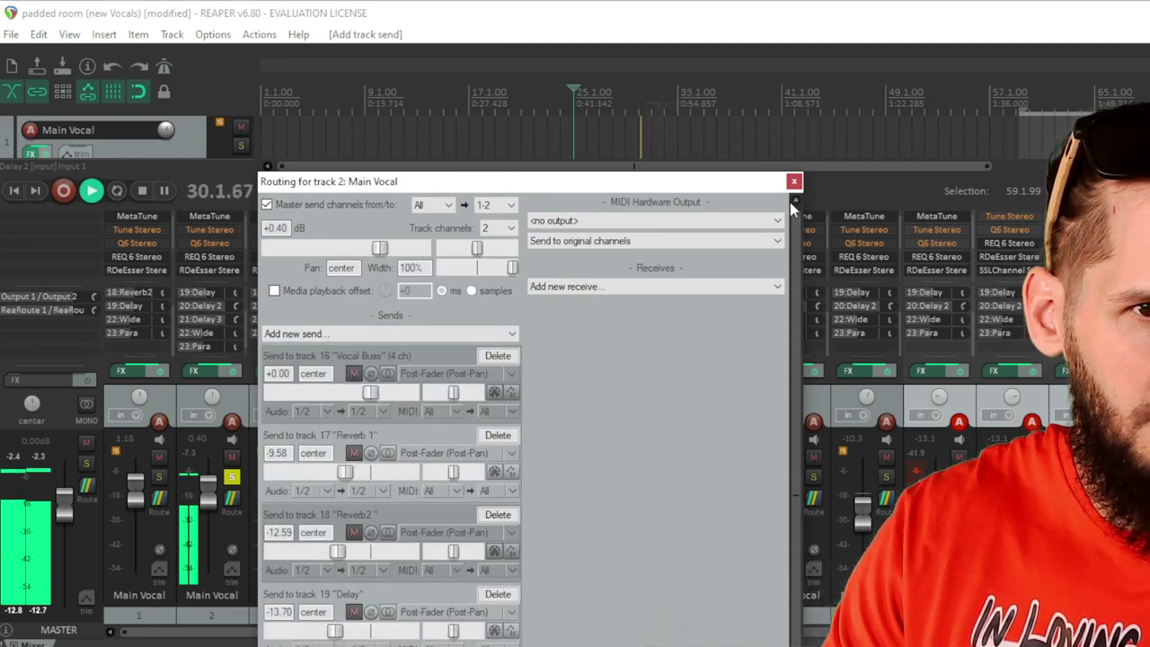
pyautogui.click(794, 182)
# Step: Replay the vocal from 25.1.00, and check the Delay 2 send controls on Main Vocal track 2
pyautogui.hscroll(8, 719, 633)
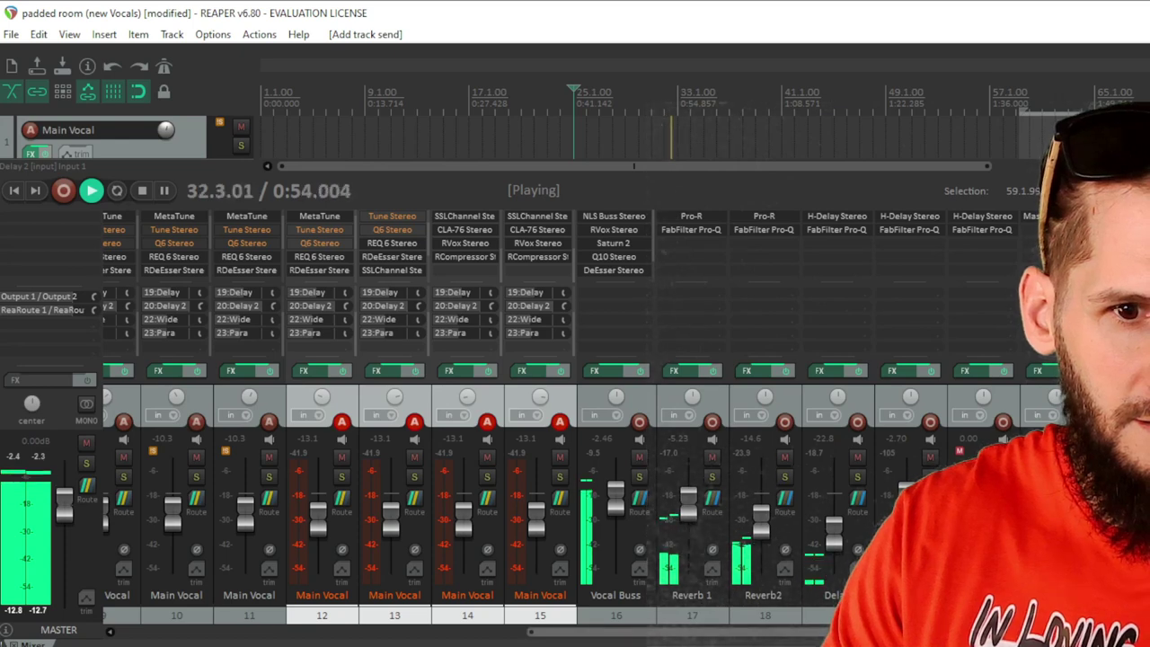
pyautogui.press('space')
pyautogui.press('space')
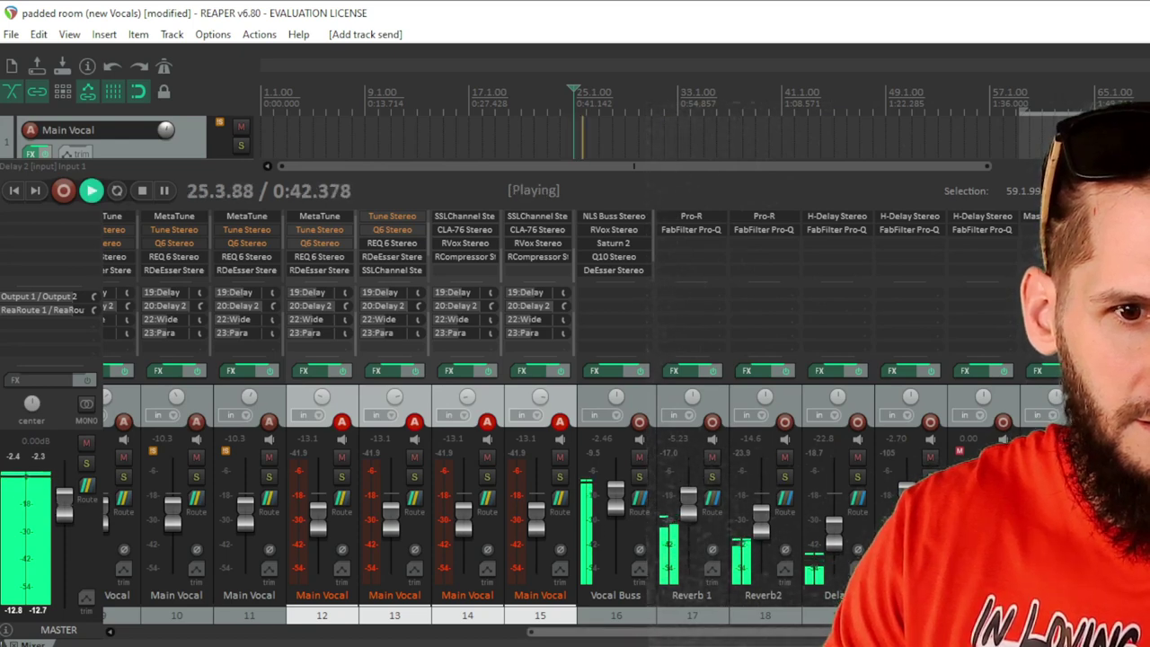
pyautogui.hscroll(-8, 647, 634)
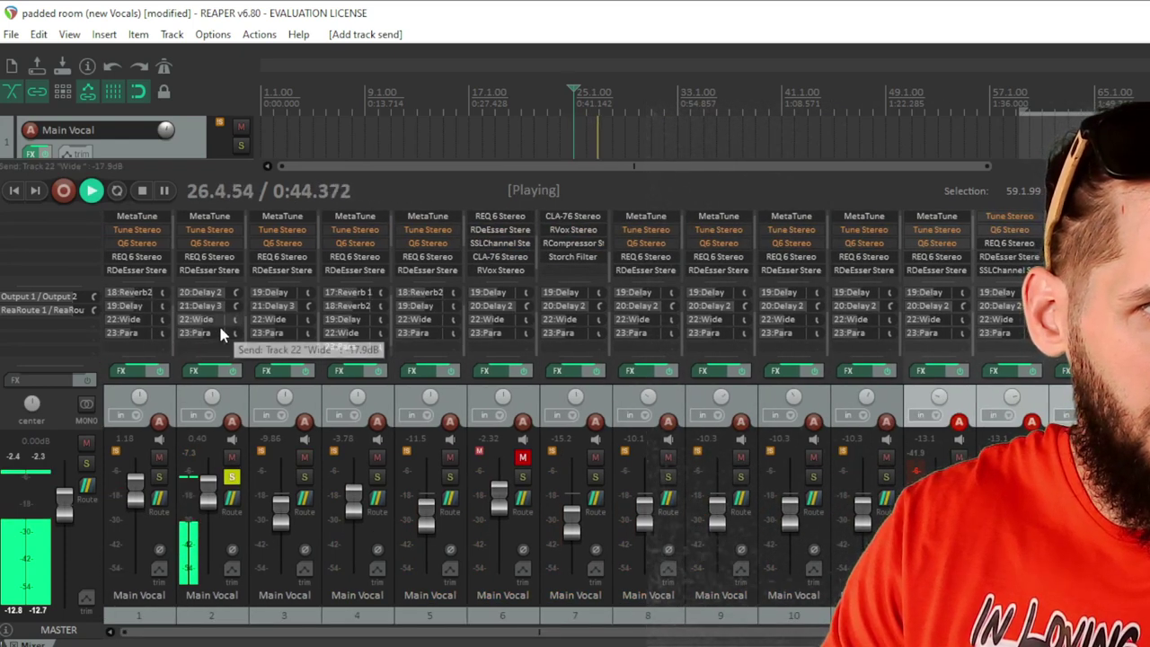
pyautogui.scroll(1, 216, 318)
pyautogui.click(214, 316)
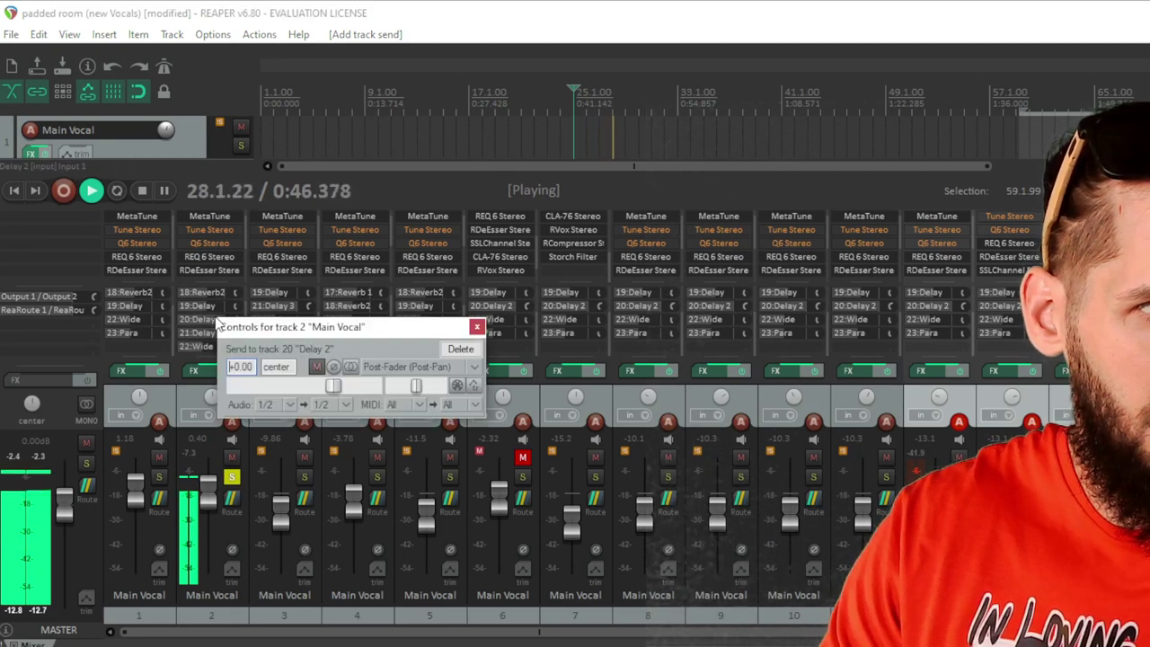
pyautogui.click(476, 327)
pyautogui.press('space')
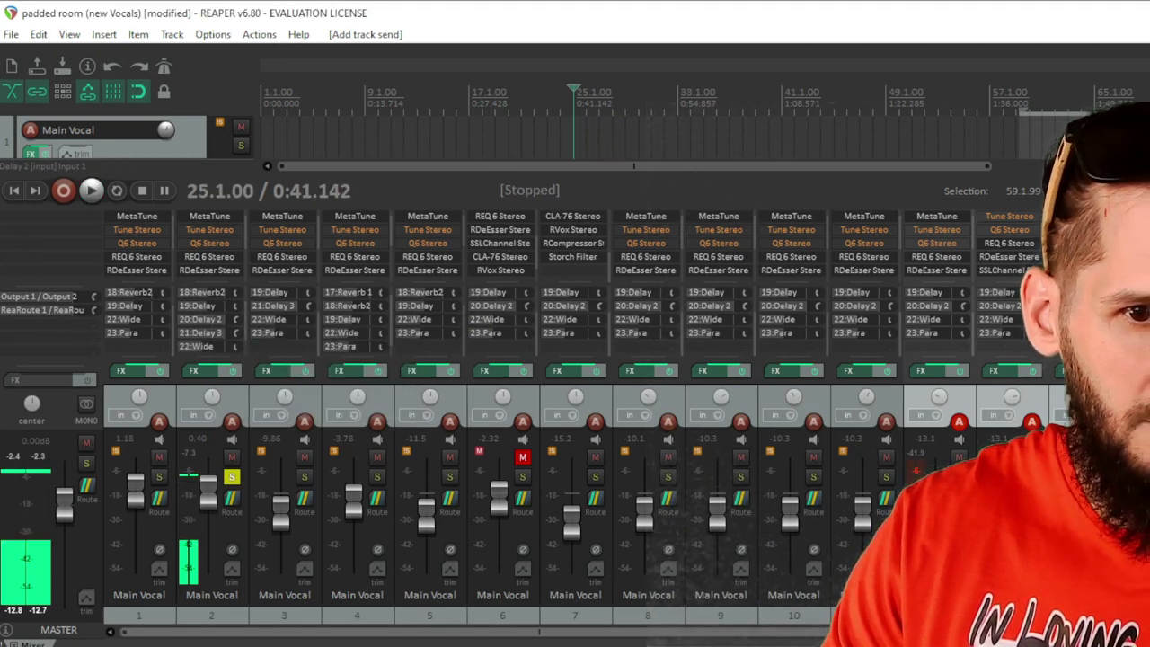
# Step: Mute the Delay 2 track, and play the vocal again from 25.1.00
pyautogui.hscroll(7, 575, 449)
pyautogui.hscroll(2, 575, 450)
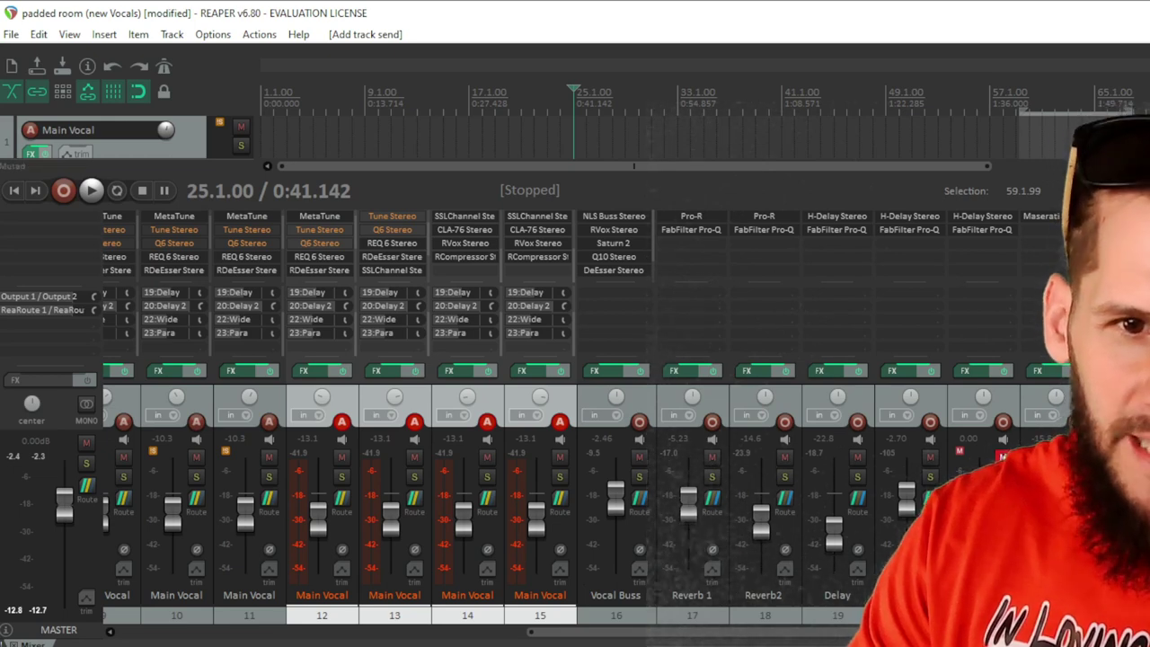
pyautogui.click(1003, 457)
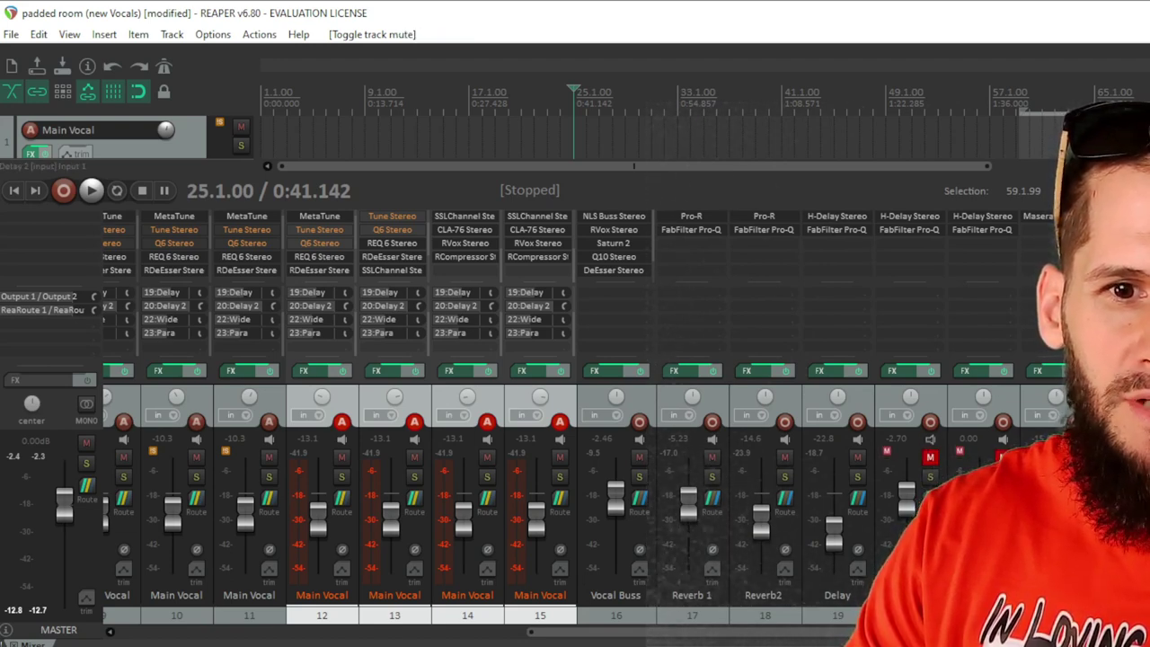
pyautogui.press('space')
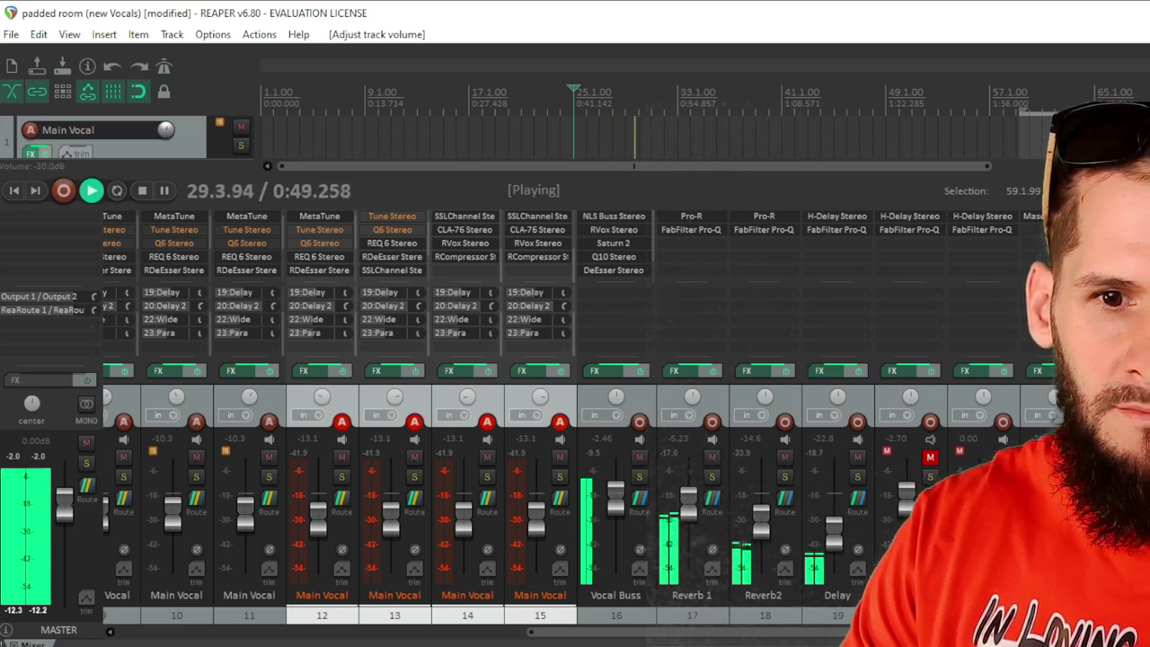
# Step: Examine the Para track's RVox and OneKnob Driver plug-ins, close both windows, and replay the soloed vocal from 25.1.00
pyautogui.press('space')
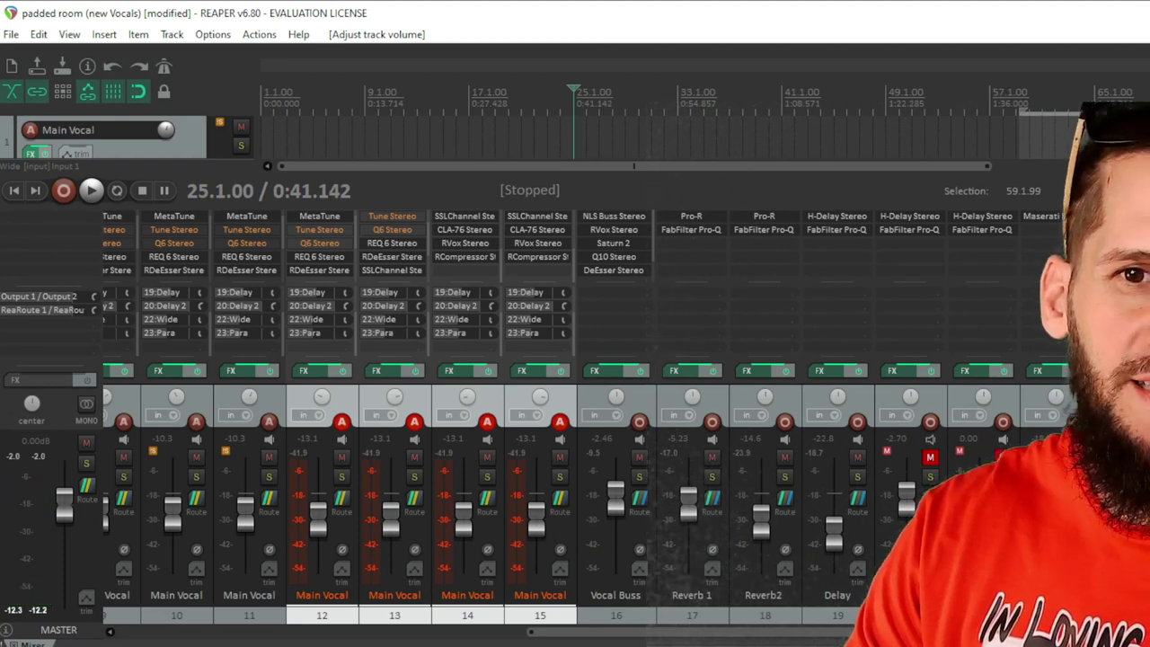
pyautogui.click(31, 153)
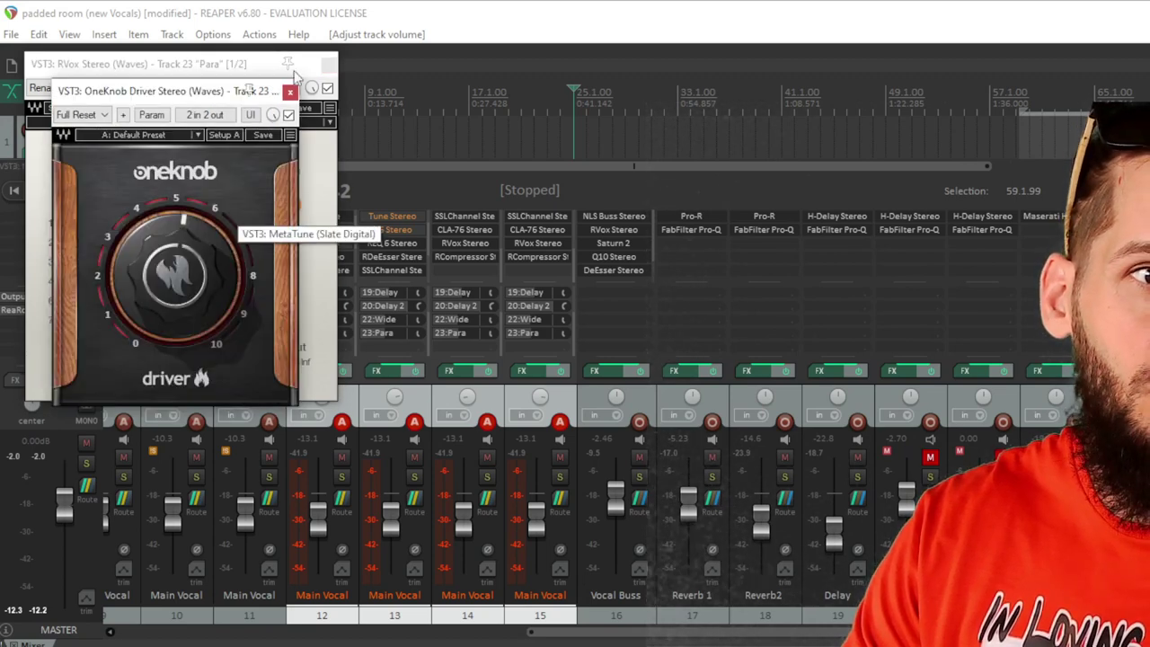
pyautogui.click(290, 91)
pyautogui.click(330, 65)
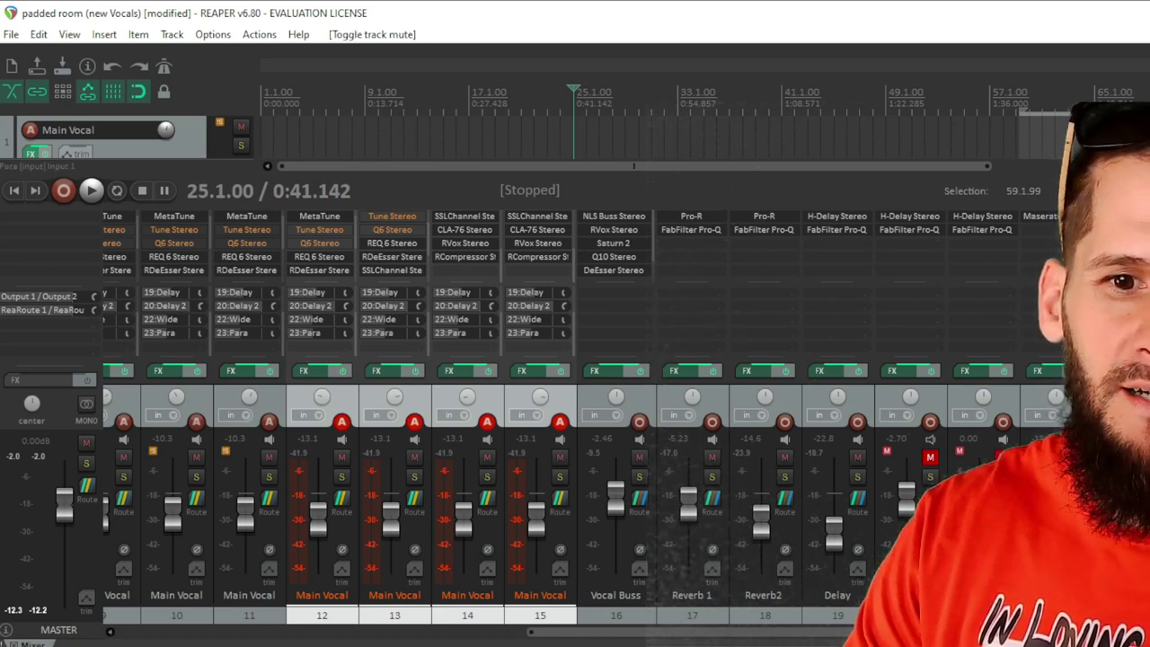
pyautogui.press('space')
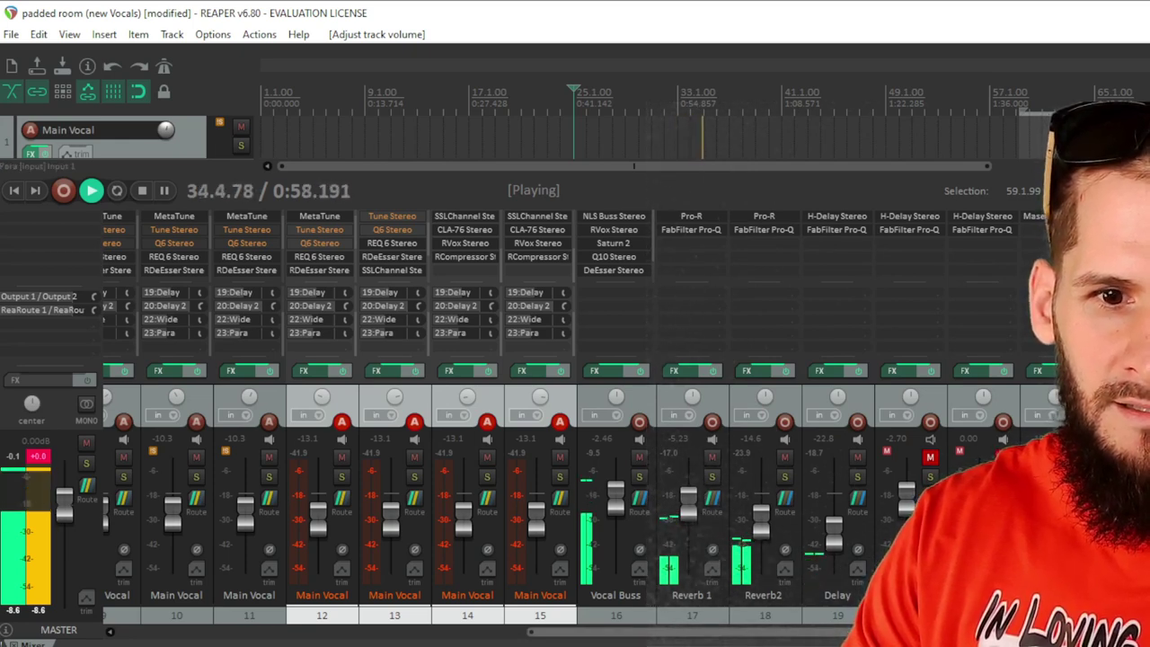
pyautogui.press('space')
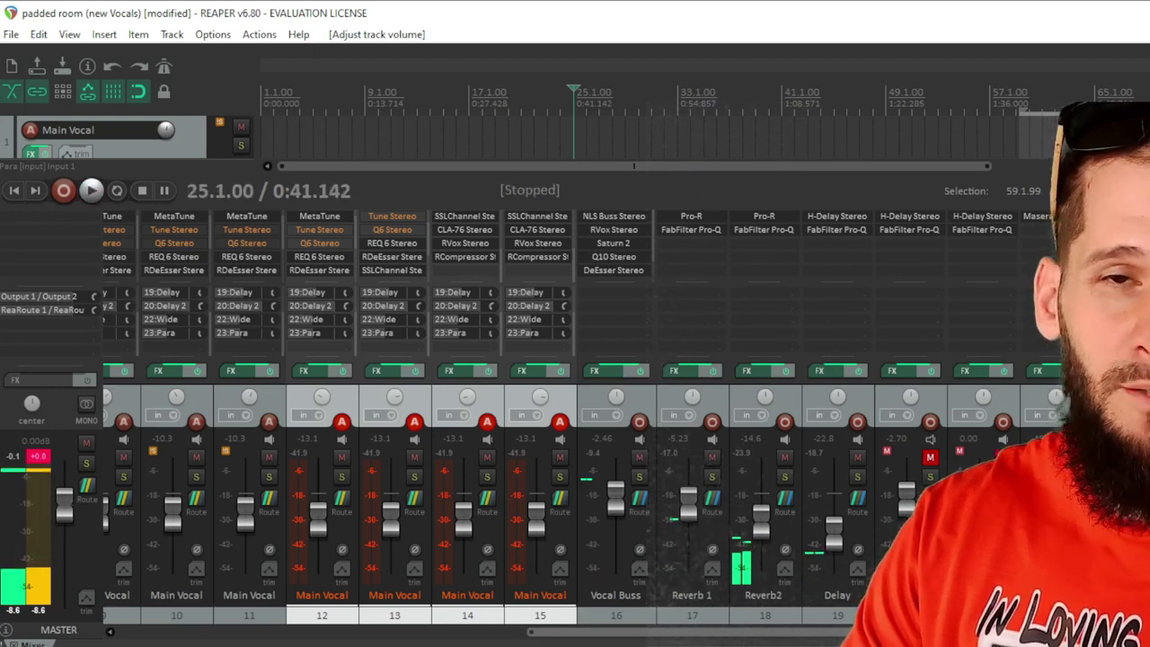
# Step: Unsolo Main Vocal track 2, and play the full mix from 25.1.00 while checking the vocal bus, reverb and delay levels
pyautogui.hscroll(-6, 629, 632)
pyautogui.hscroll(-2, 540, 450)
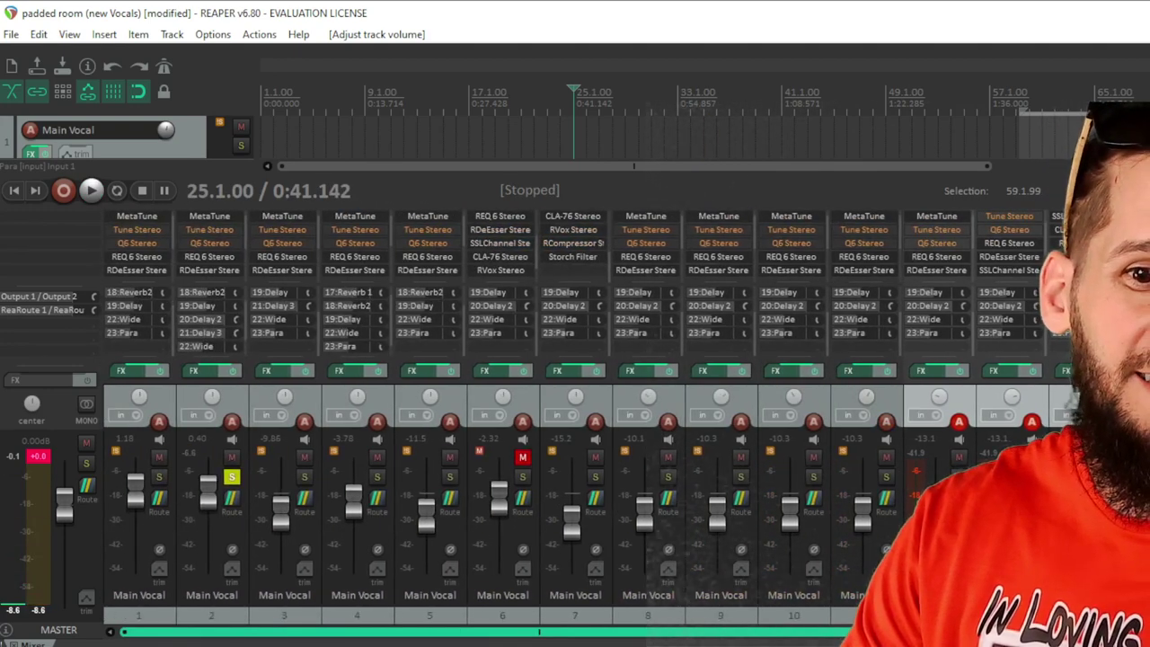
pyautogui.hscroll(5, 540, 632)
pyautogui.hscroll(-5, 539, 632)
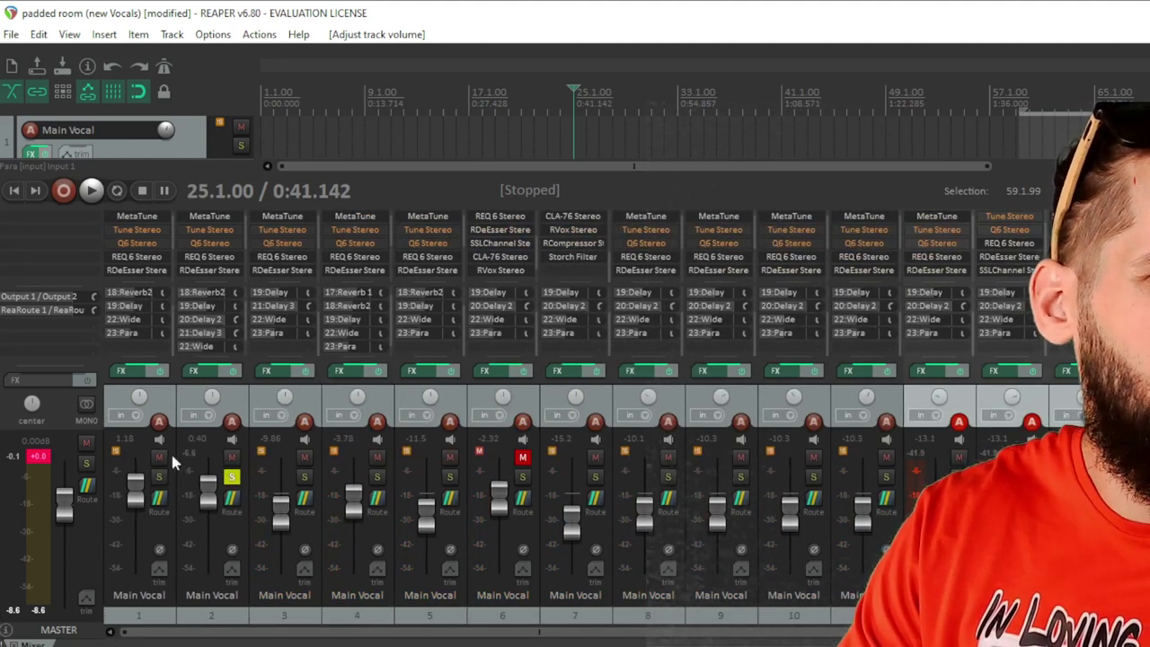
pyautogui.click(234, 477)
pyautogui.press('space')
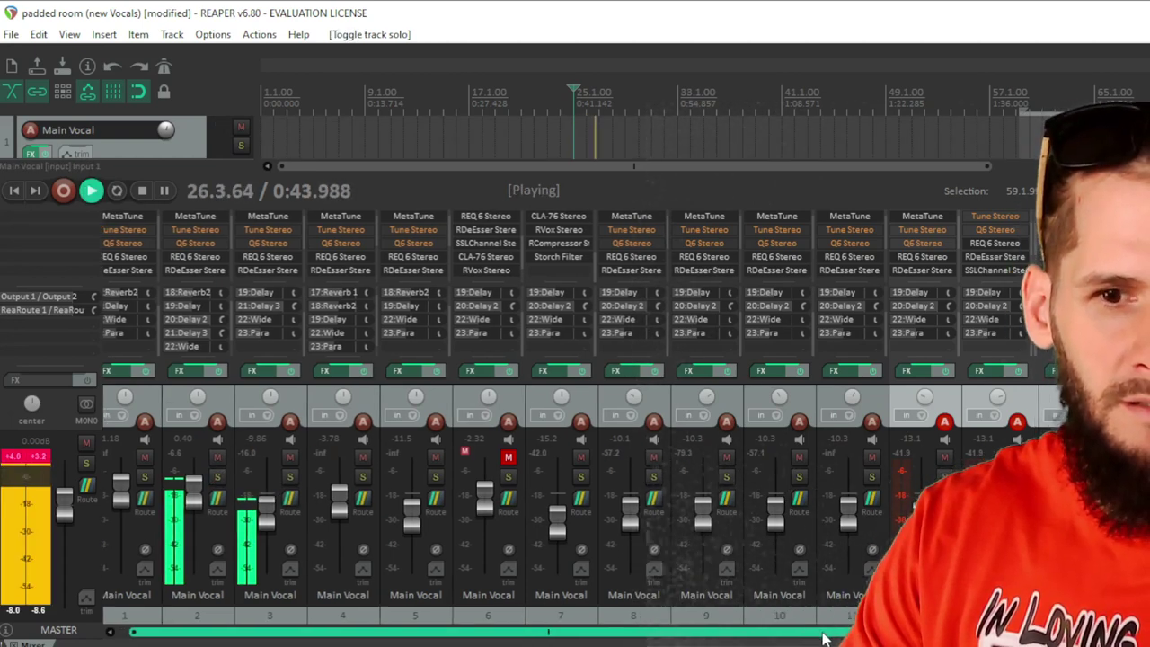
pyautogui.hscroll(8, 778, 632)
pyautogui.hscroll(2, 777, 632)
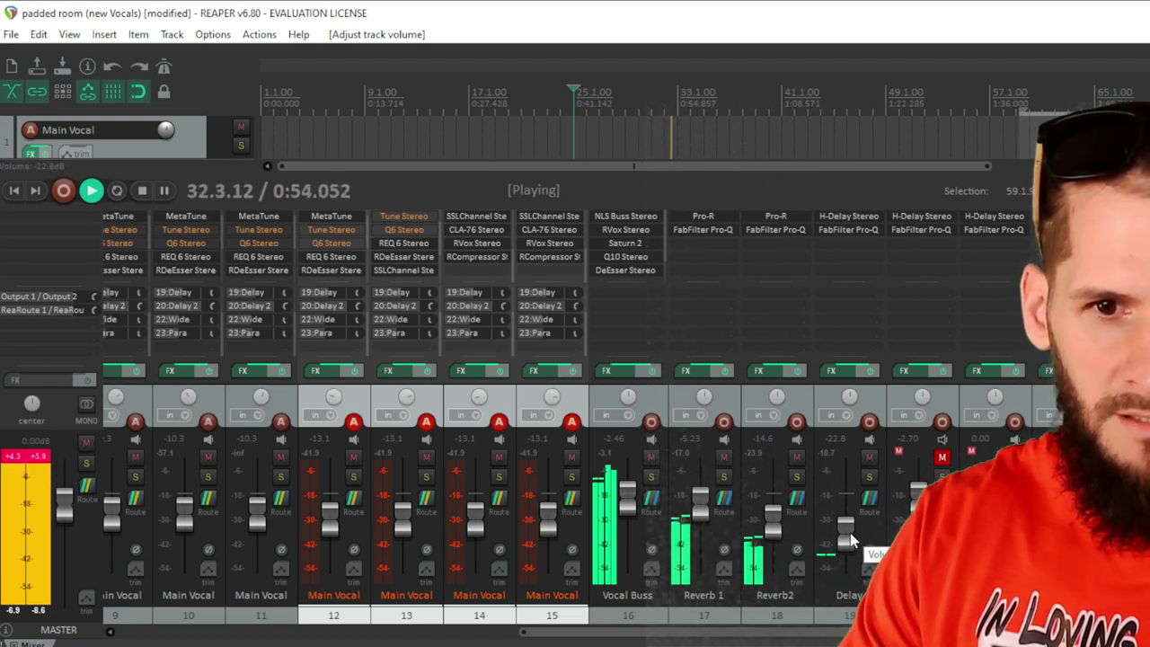
# Step: Mute Main Vocal track 3 during playback, and replay the mix from 25.1.00 to check the vocal bus and effect tracks
pyautogui.moveTo(661, 632); pyautogui.dragTo(262, 632)
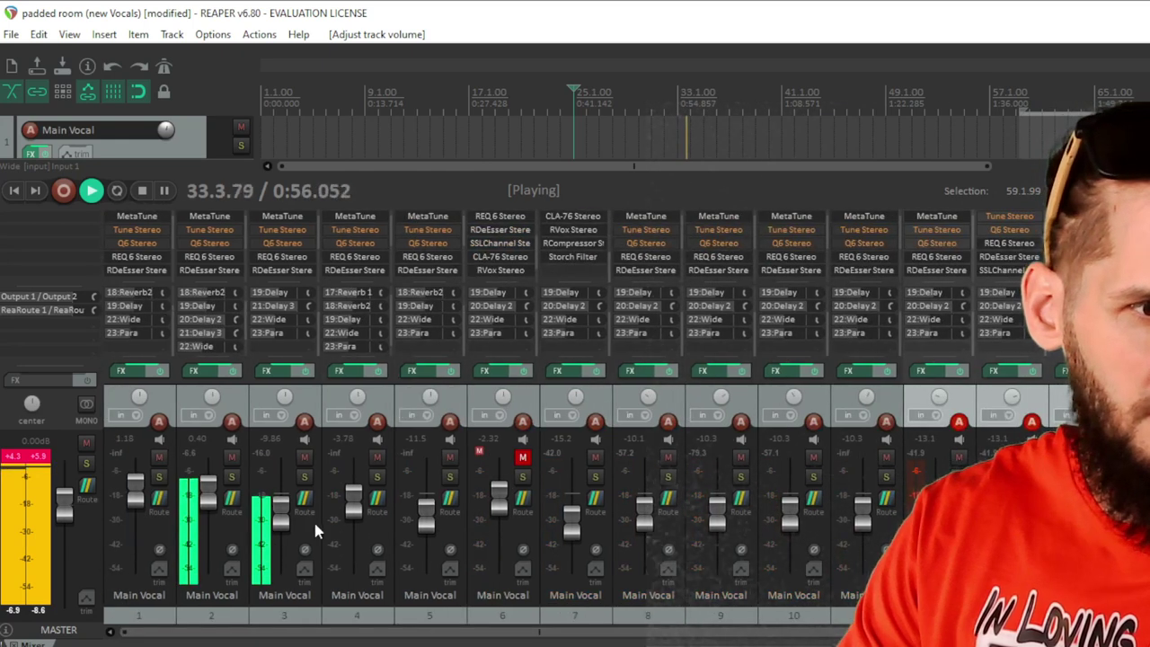
pyautogui.click(304, 458)
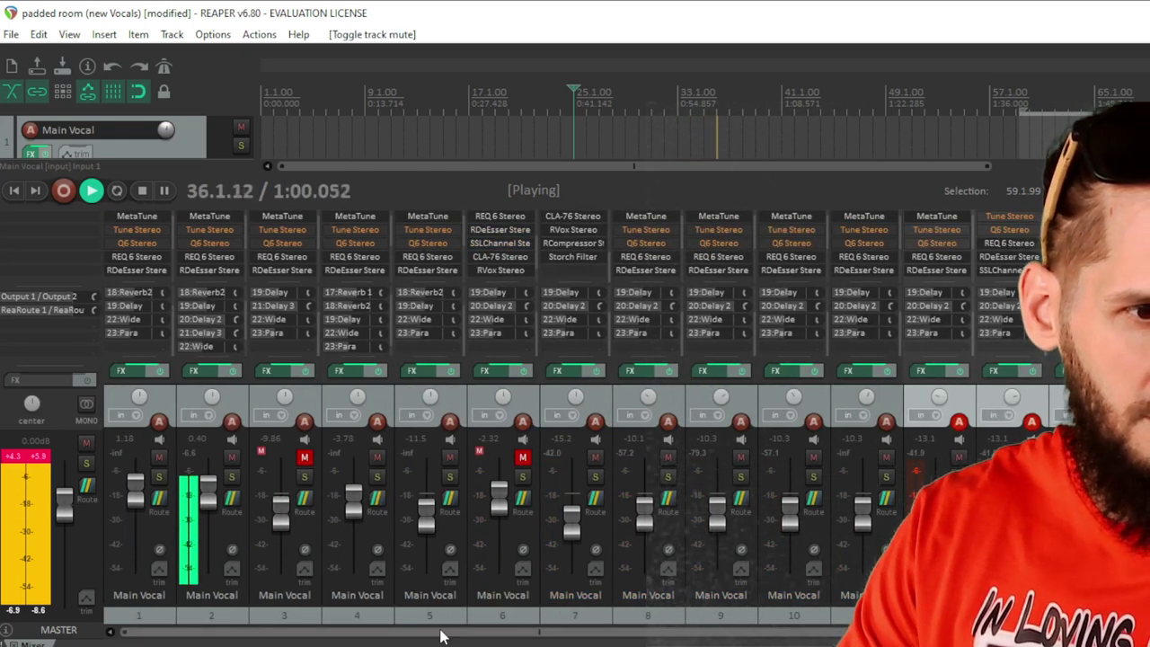
pyautogui.moveTo(437, 632); pyautogui.dragTo(513, 632)
pyautogui.press('space')
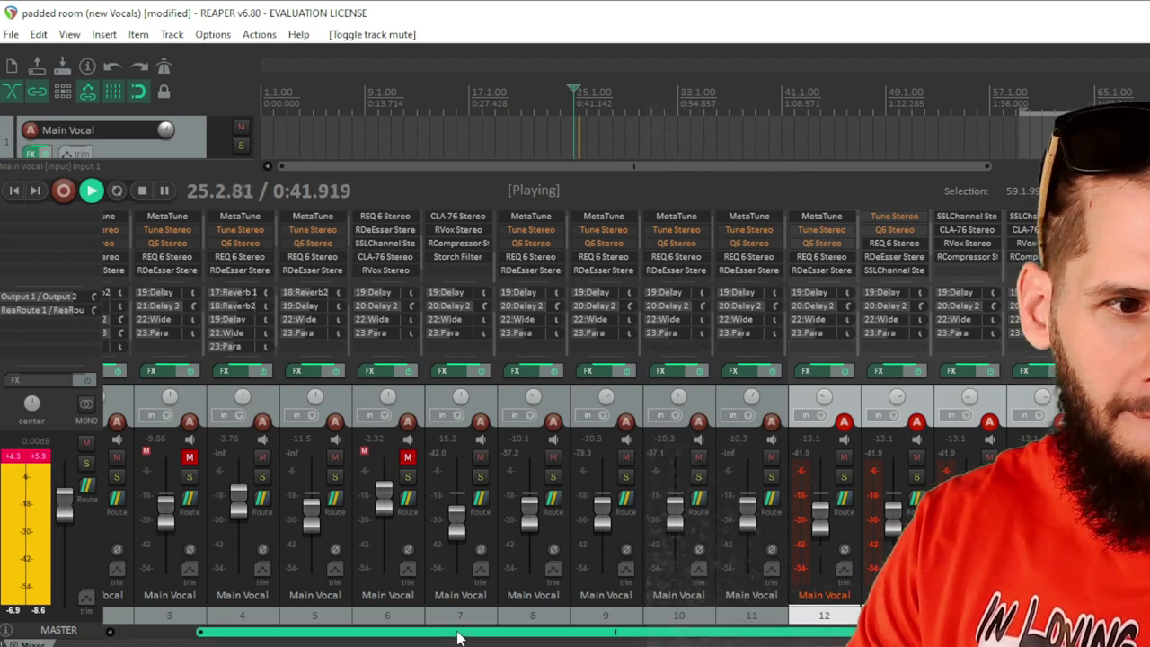
pyautogui.hscroll(-2, 462, 634)
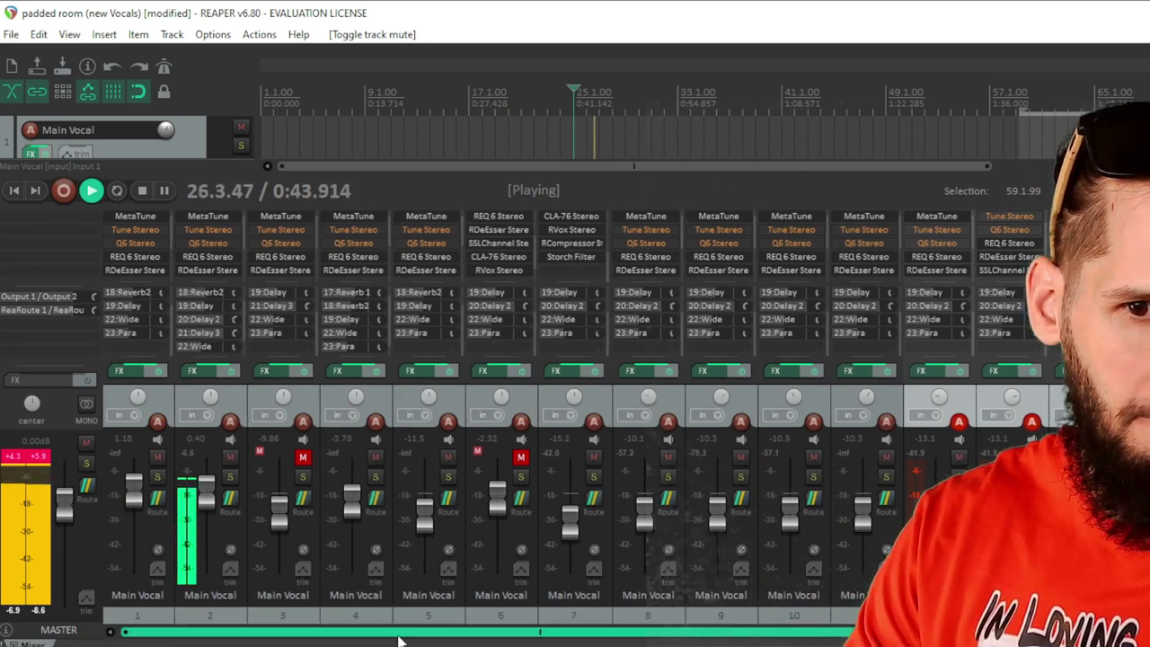
pyautogui.hscroll(8, 395, 633)
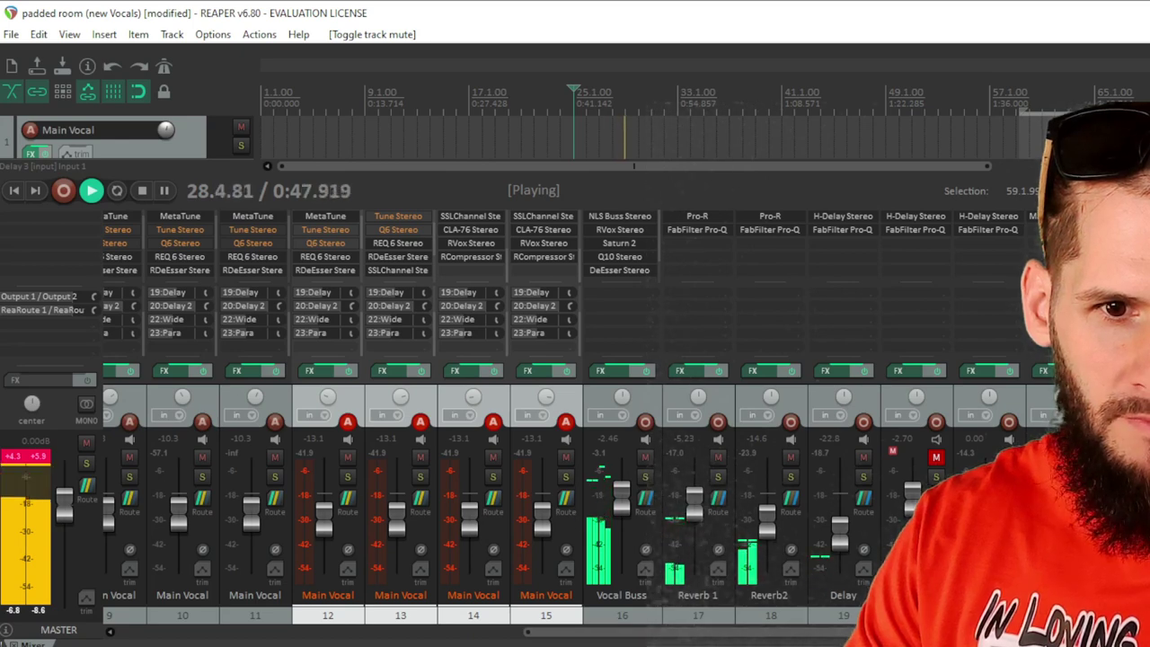
pyautogui.press('space')
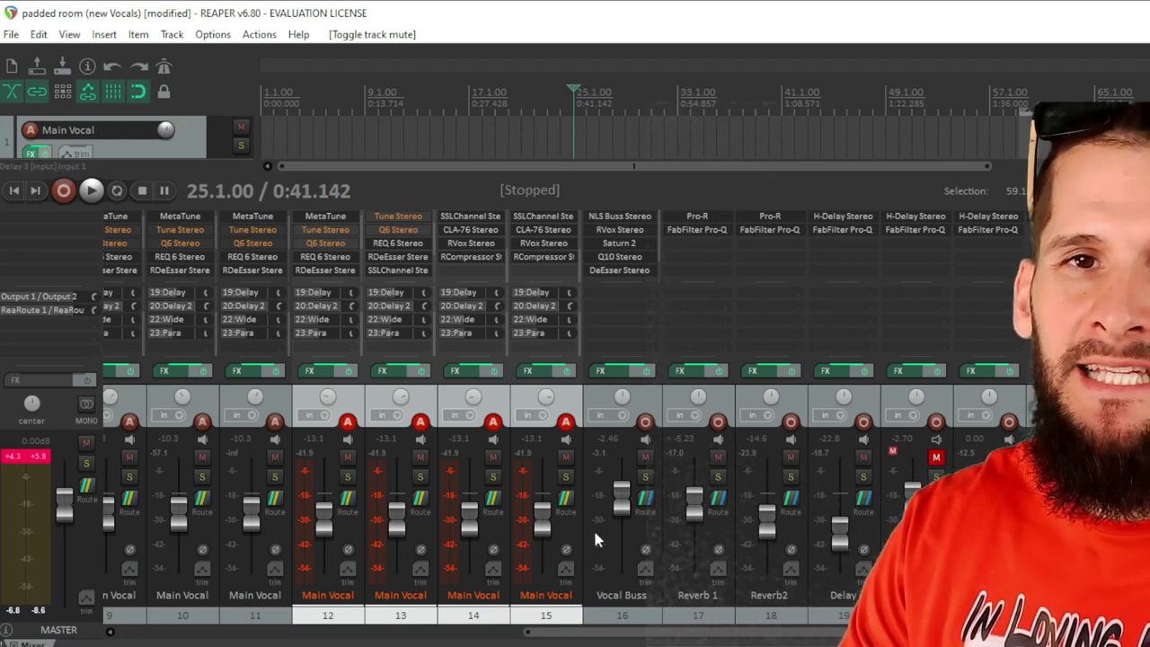
# Step: Play the mix once more from 25.1.00 with Main Vocal track 3 muted, and stop playback
pyautogui.moveTo(546, 537)
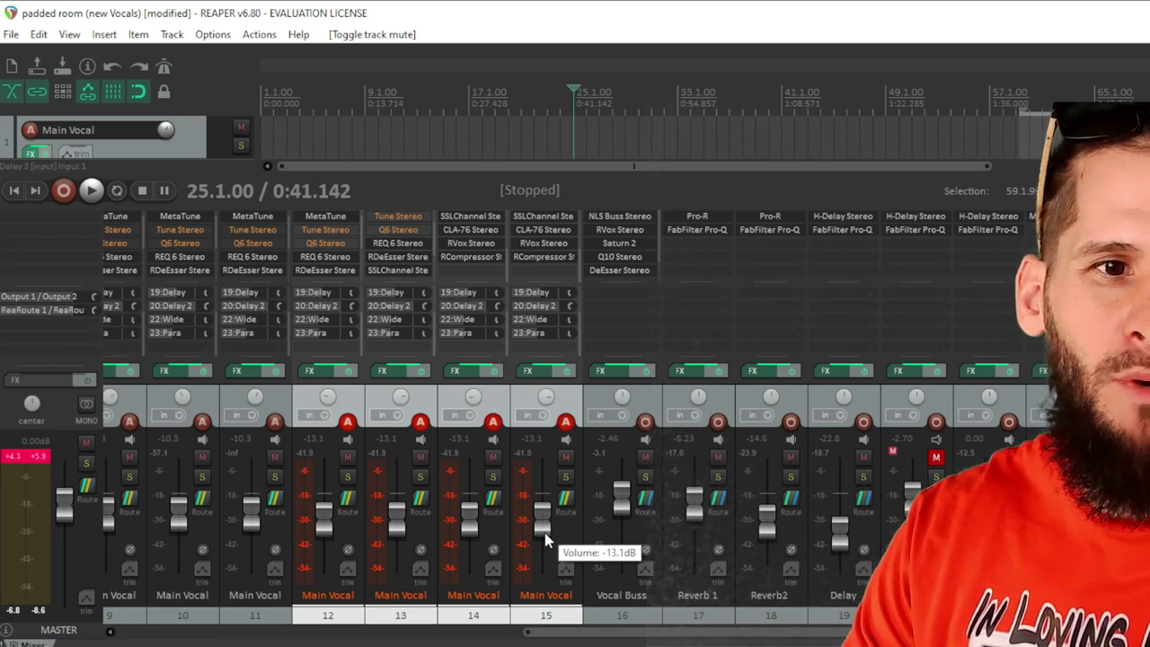
pyautogui.press('space')
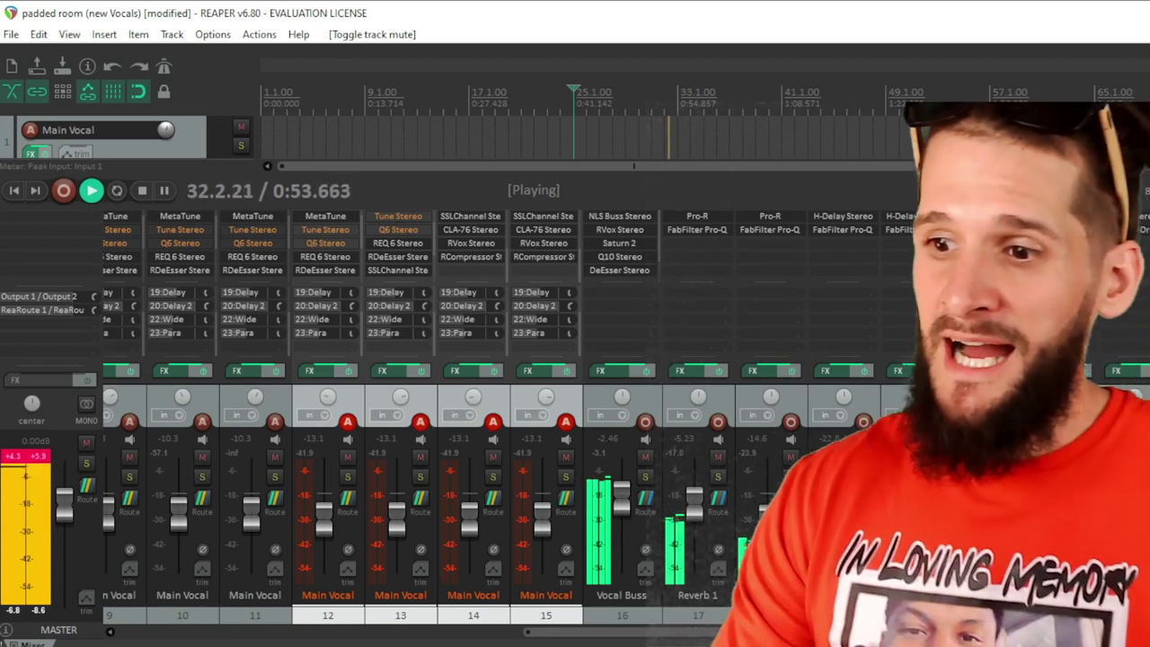
pyautogui.press('space')
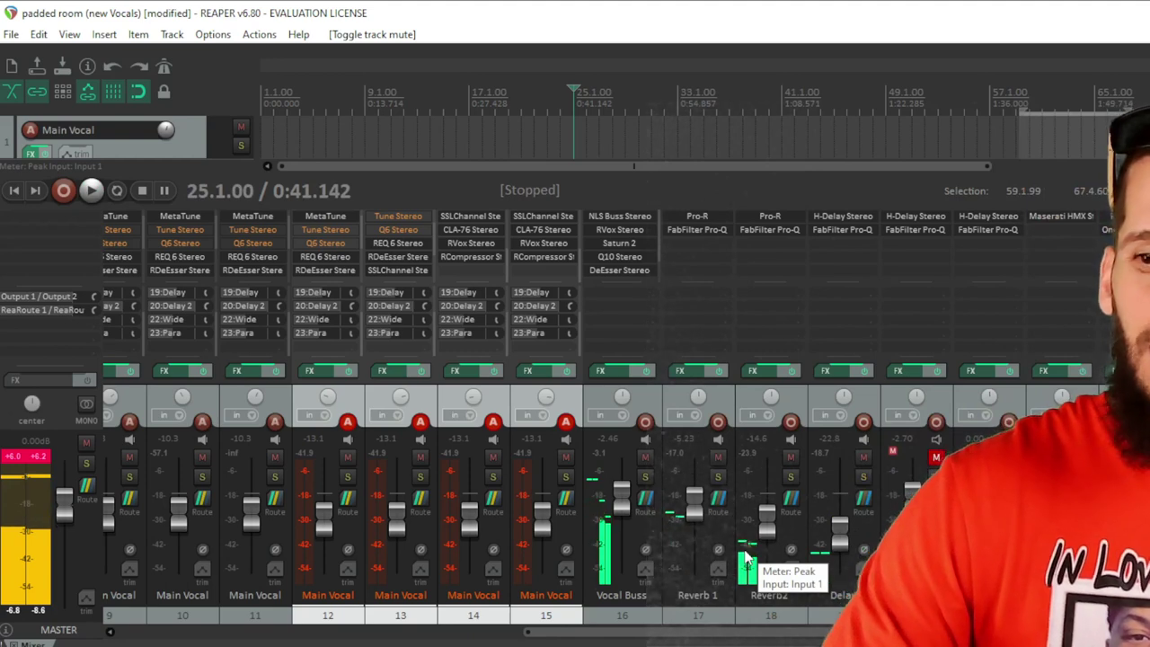